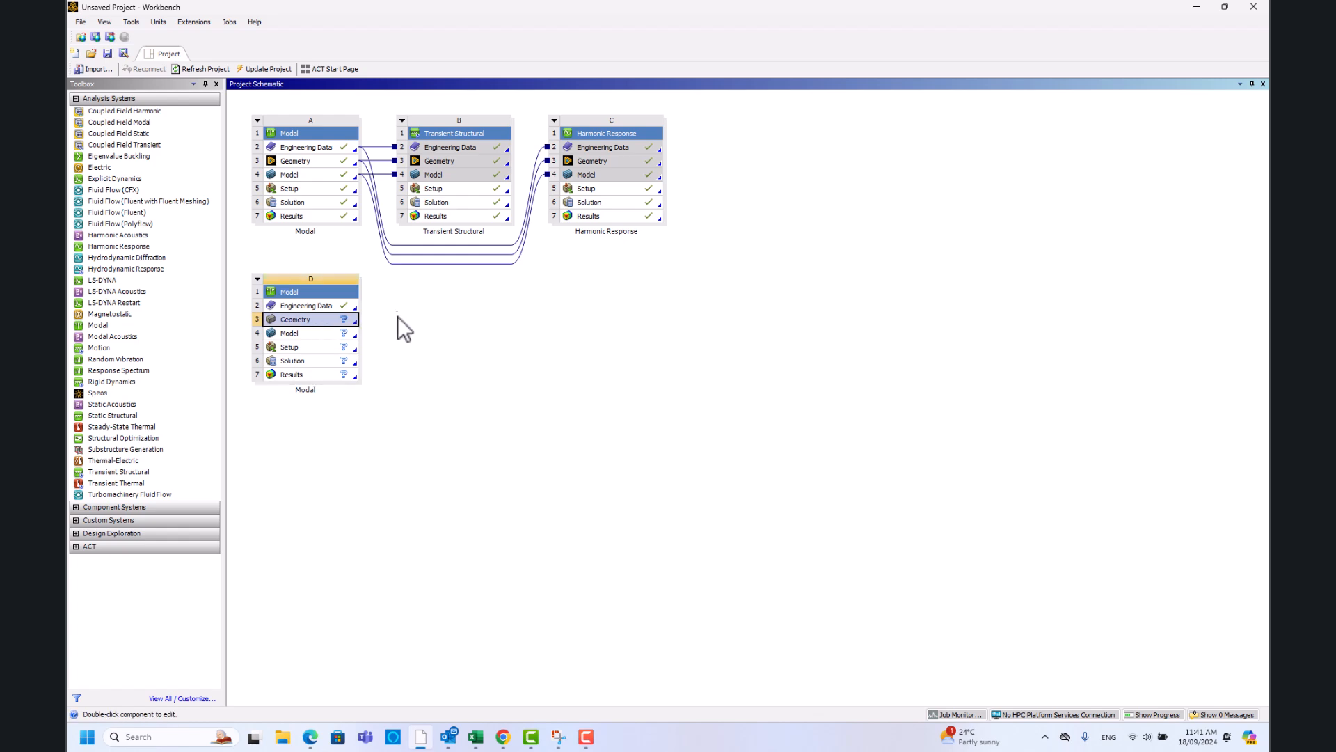
- Select Engineering Data cell D2 of the new standalone Modal system D
click(303, 307)
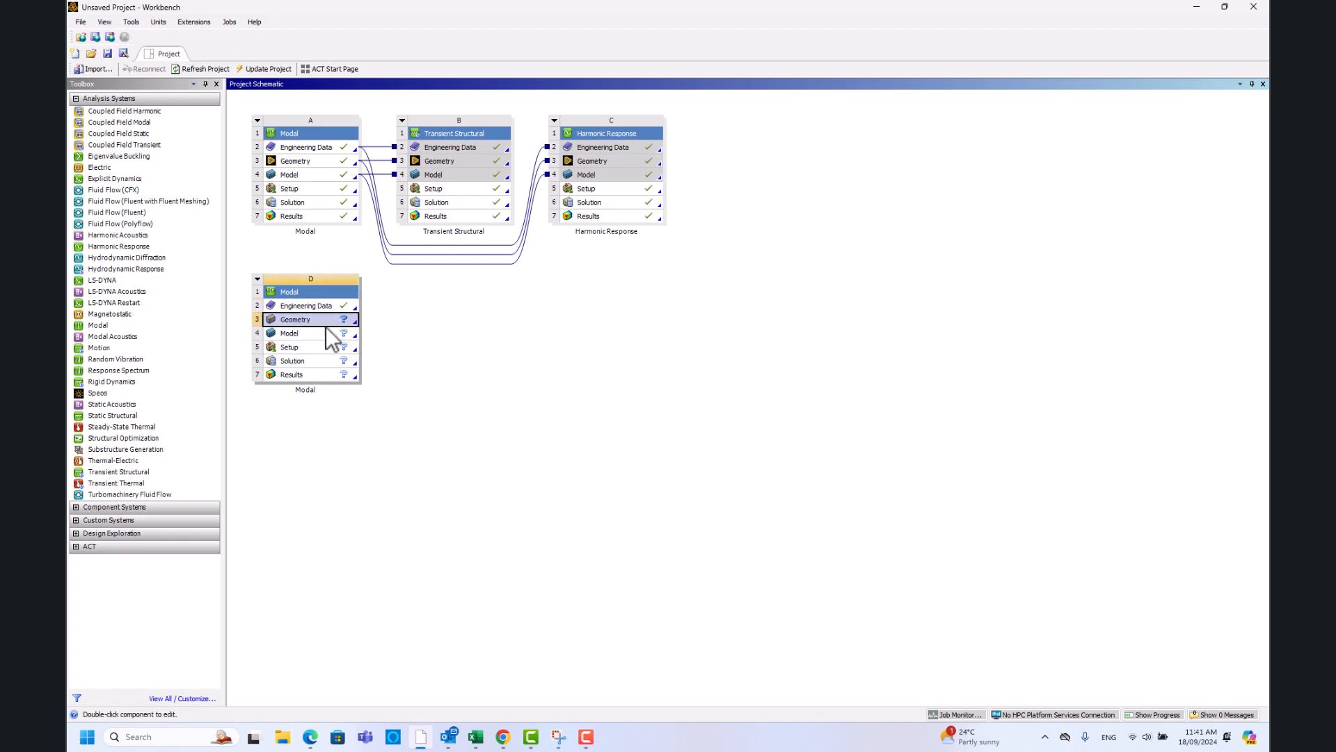
- Open system D's Engineering Data, checking the plate problem statement for reference
double_click(308, 306)
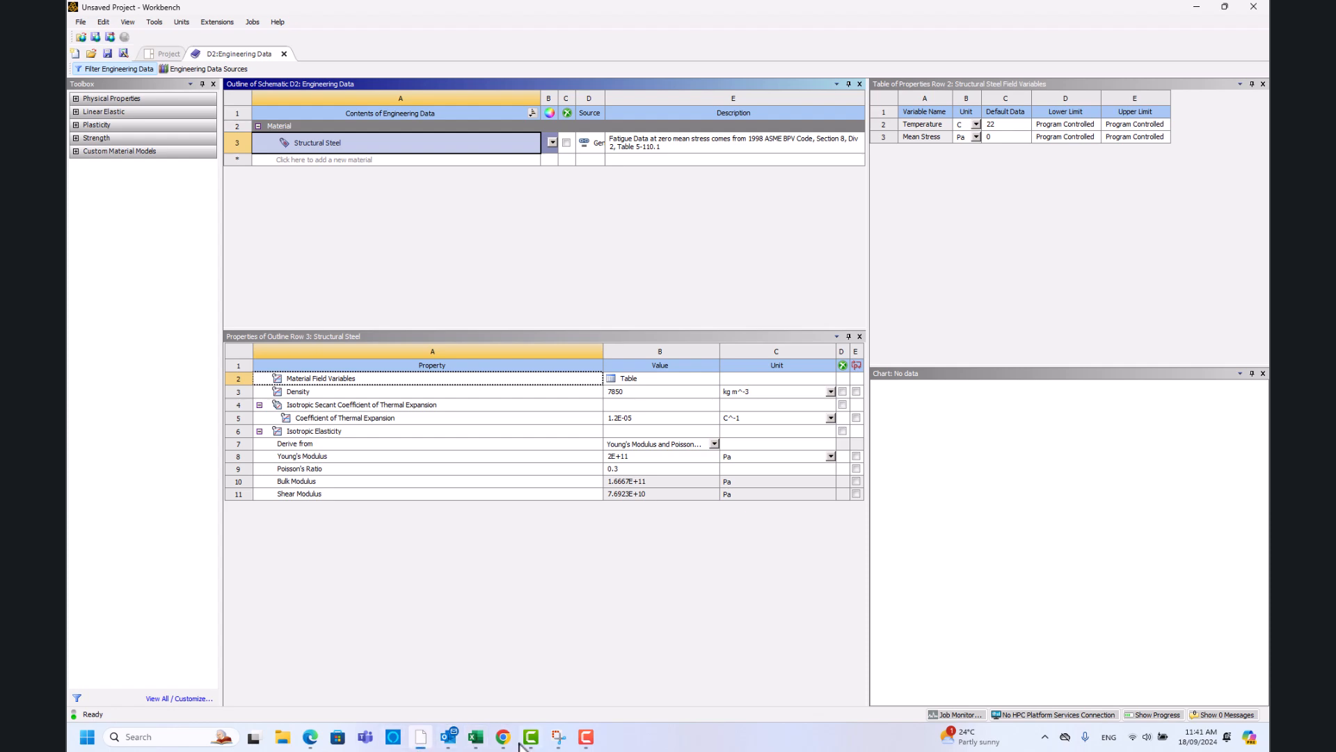
click(558, 737)
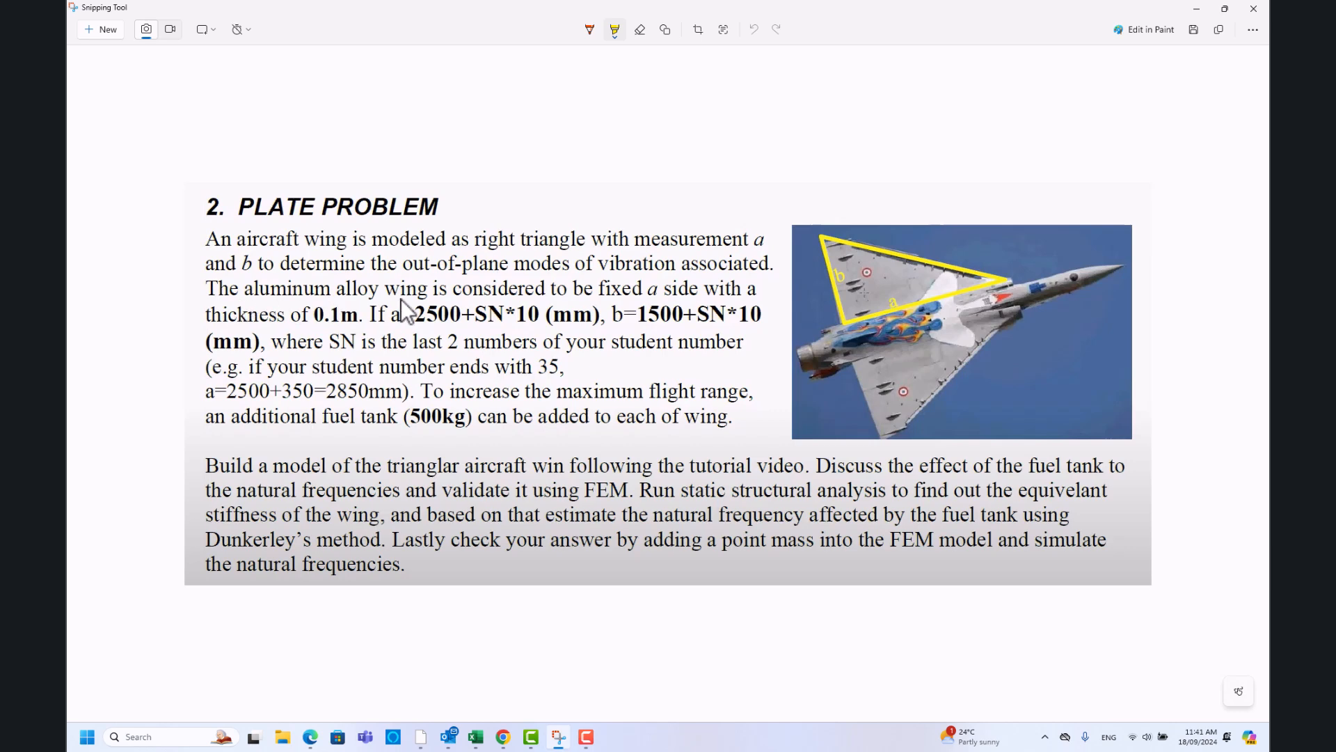
click(1194, 9)
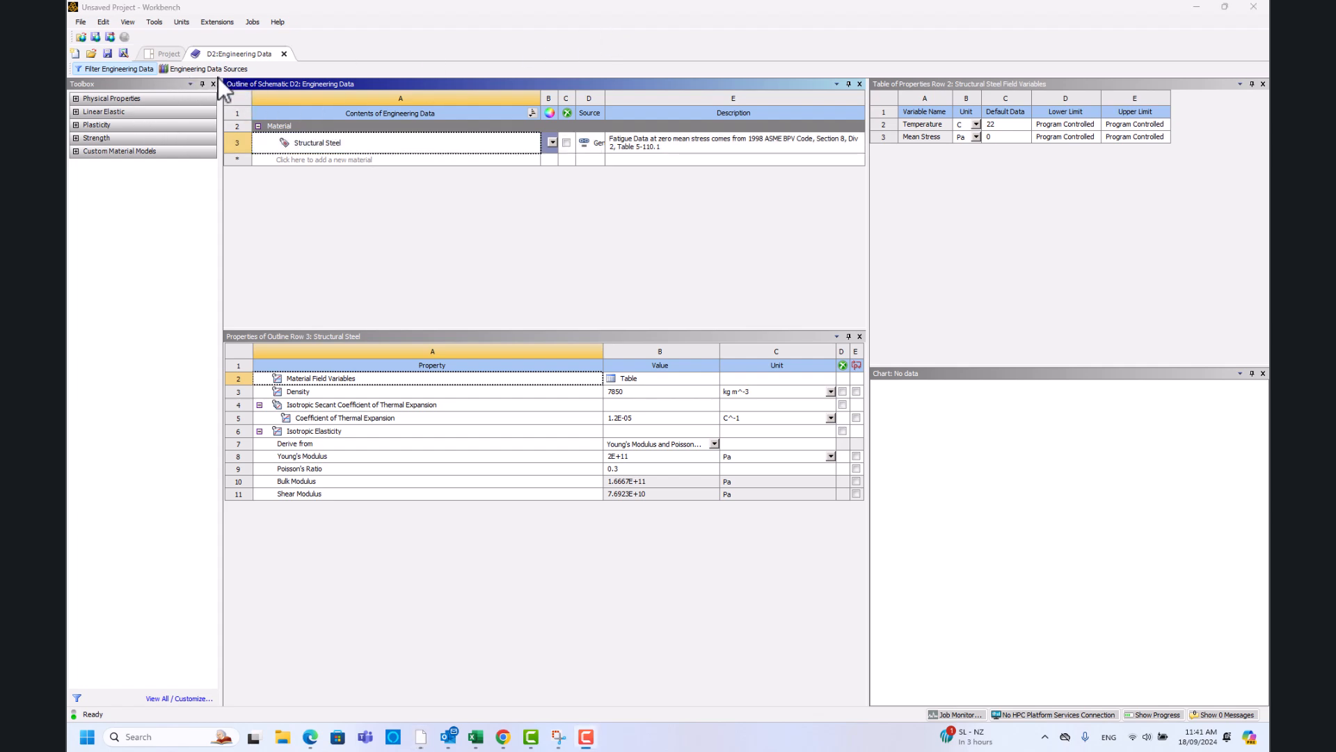
- Add Aluminum Alloy from General Materials, then return to the project schematic
click(215, 72)
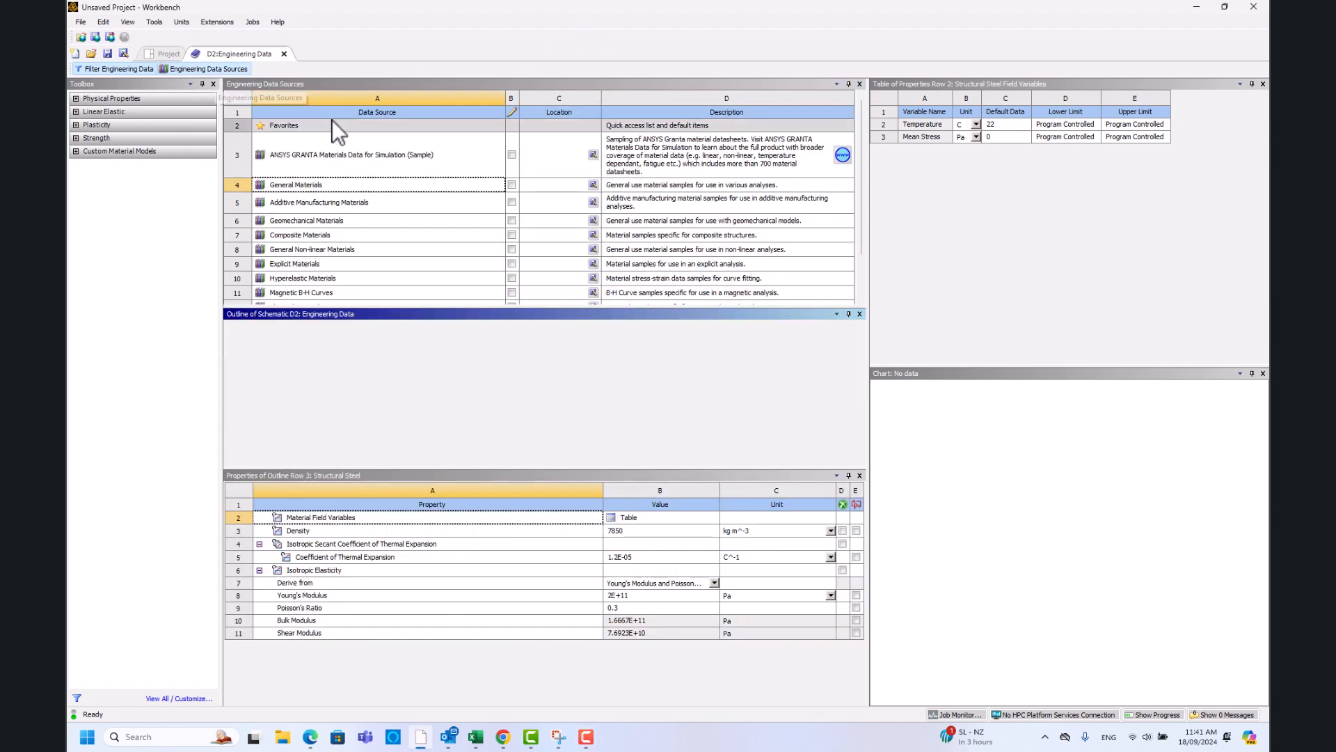
click(323, 184)
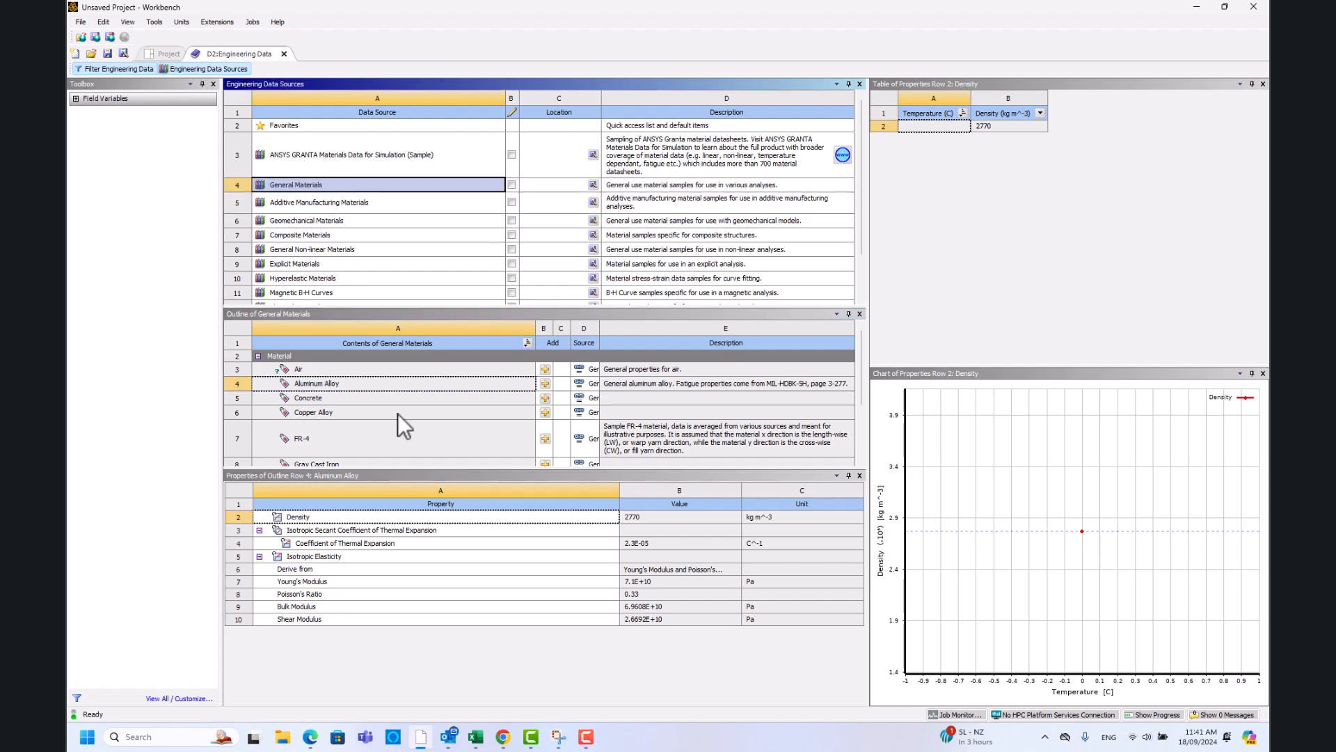
click(540, 386)
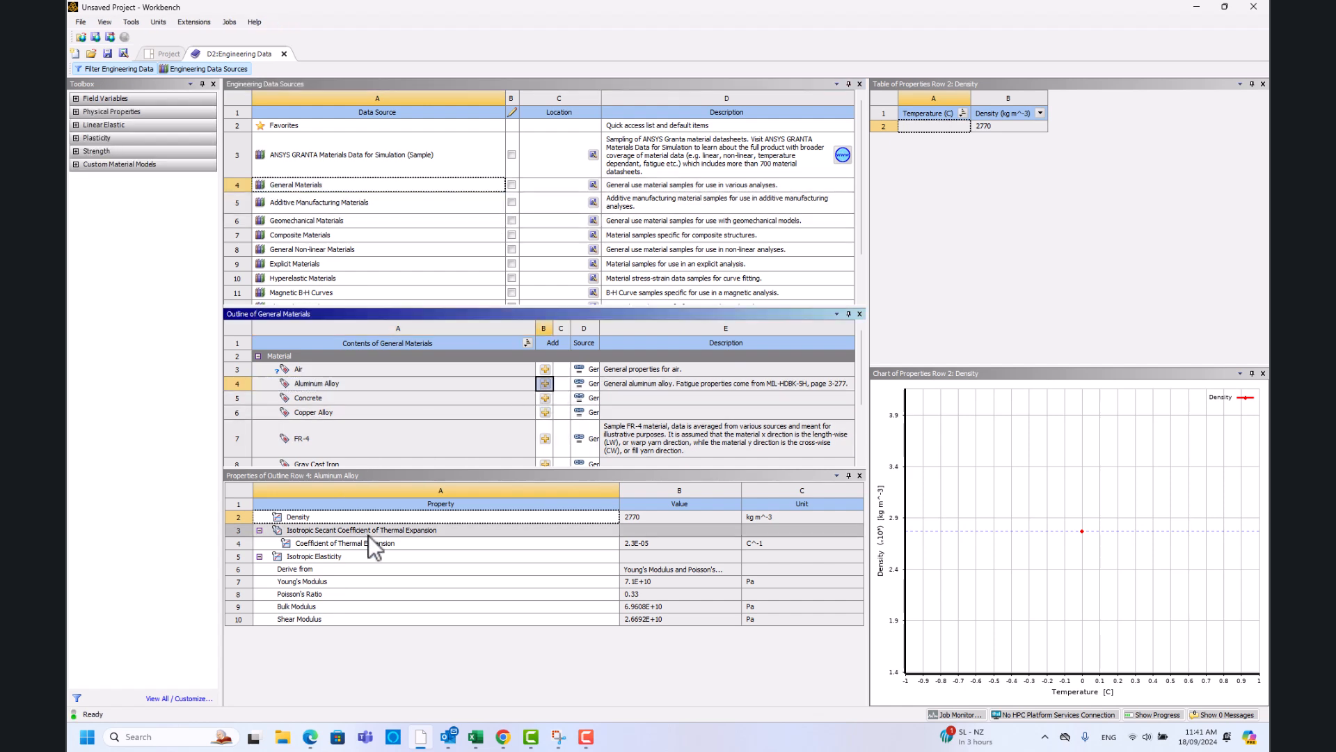
click(232, 68)
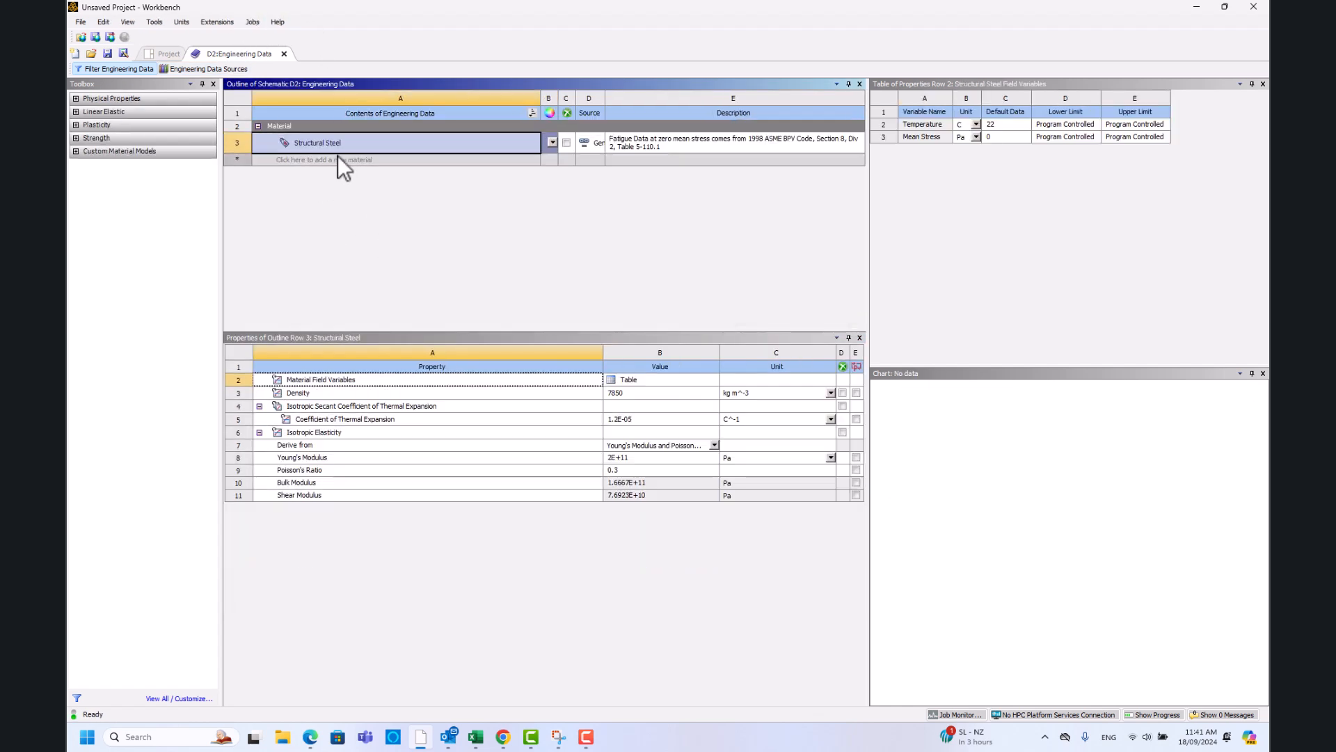
click(203, 69)
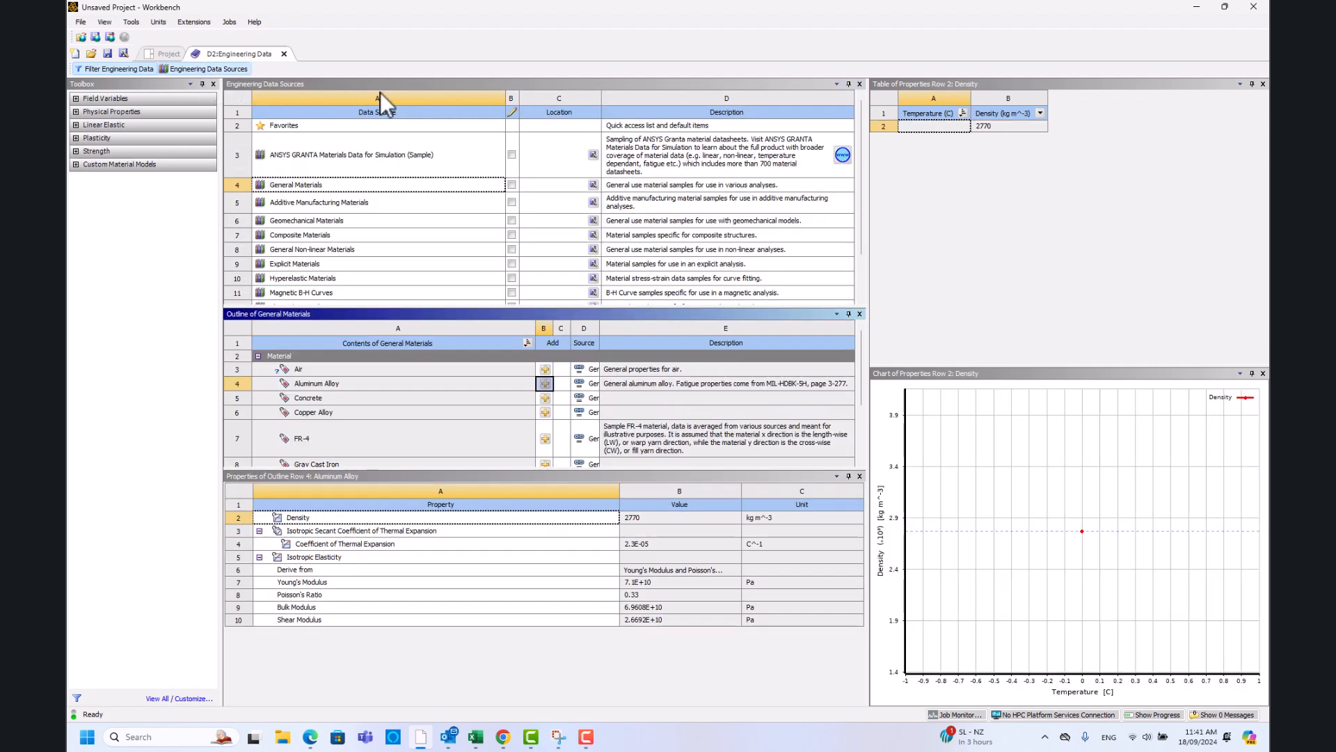
click(352, 186)
click(341, 384)
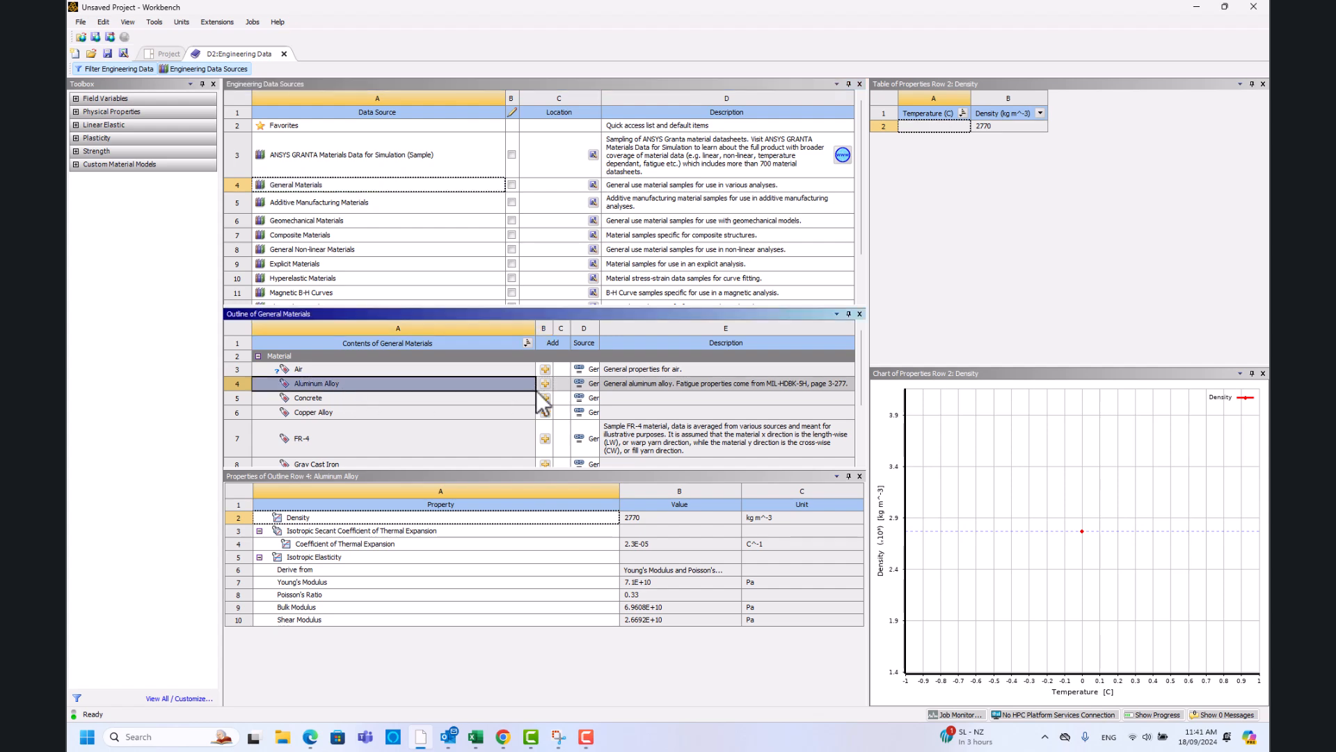
click(545, 384)
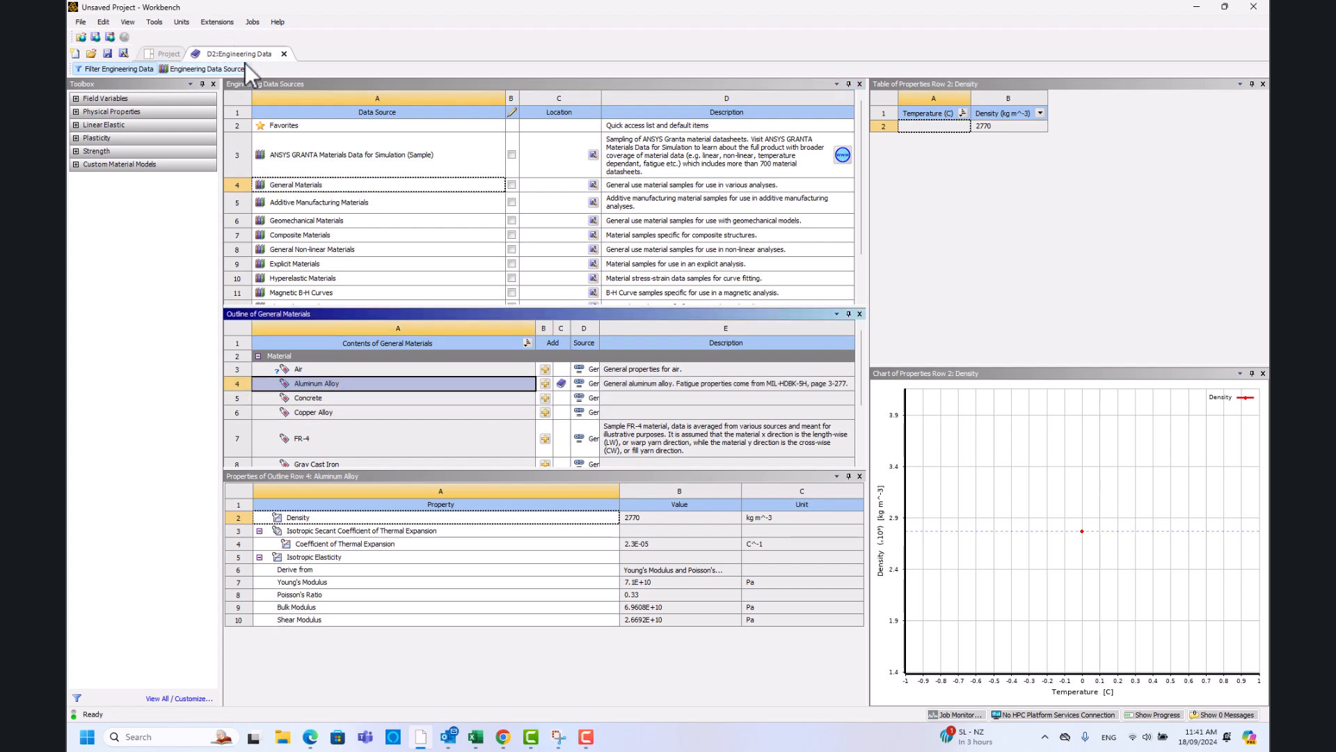
click(240, 68)
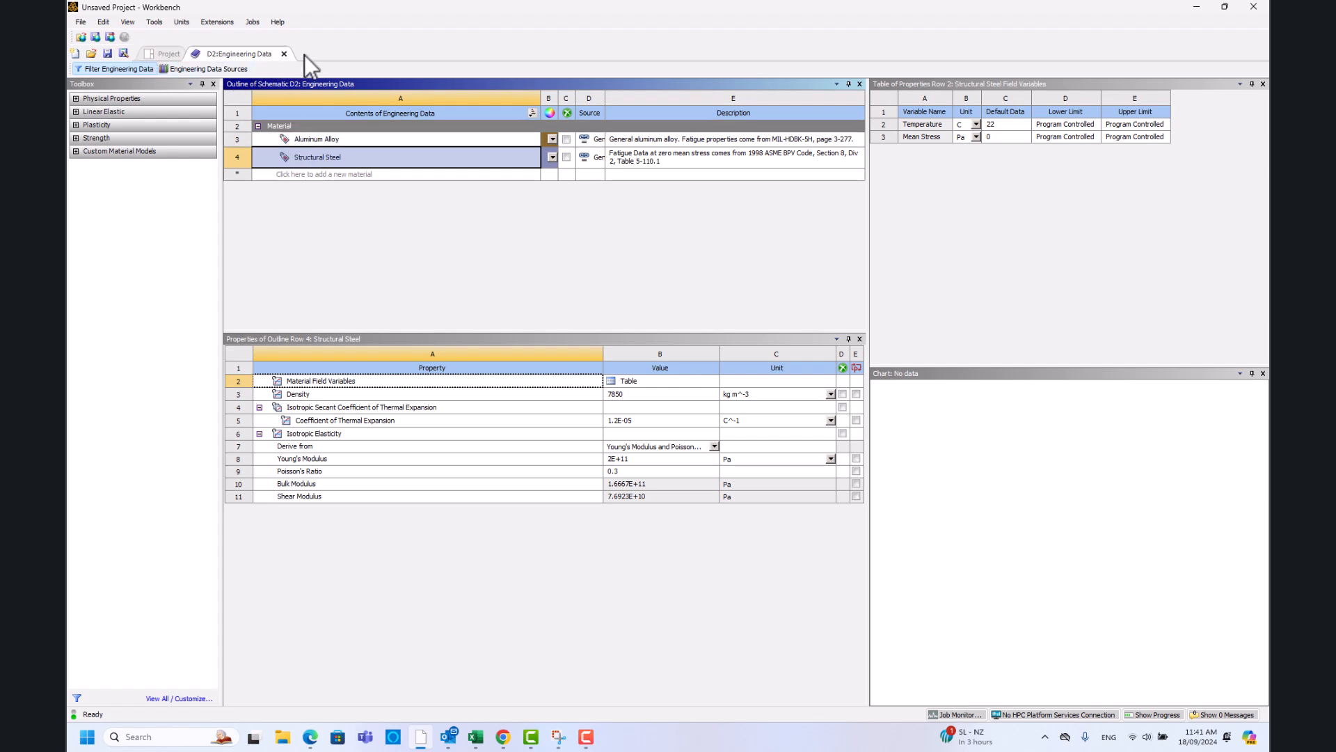
click(283, 54)
- Launch a new SpaceClaim geometry from Geometry cell D3 of the Modal system
click(298, 320)
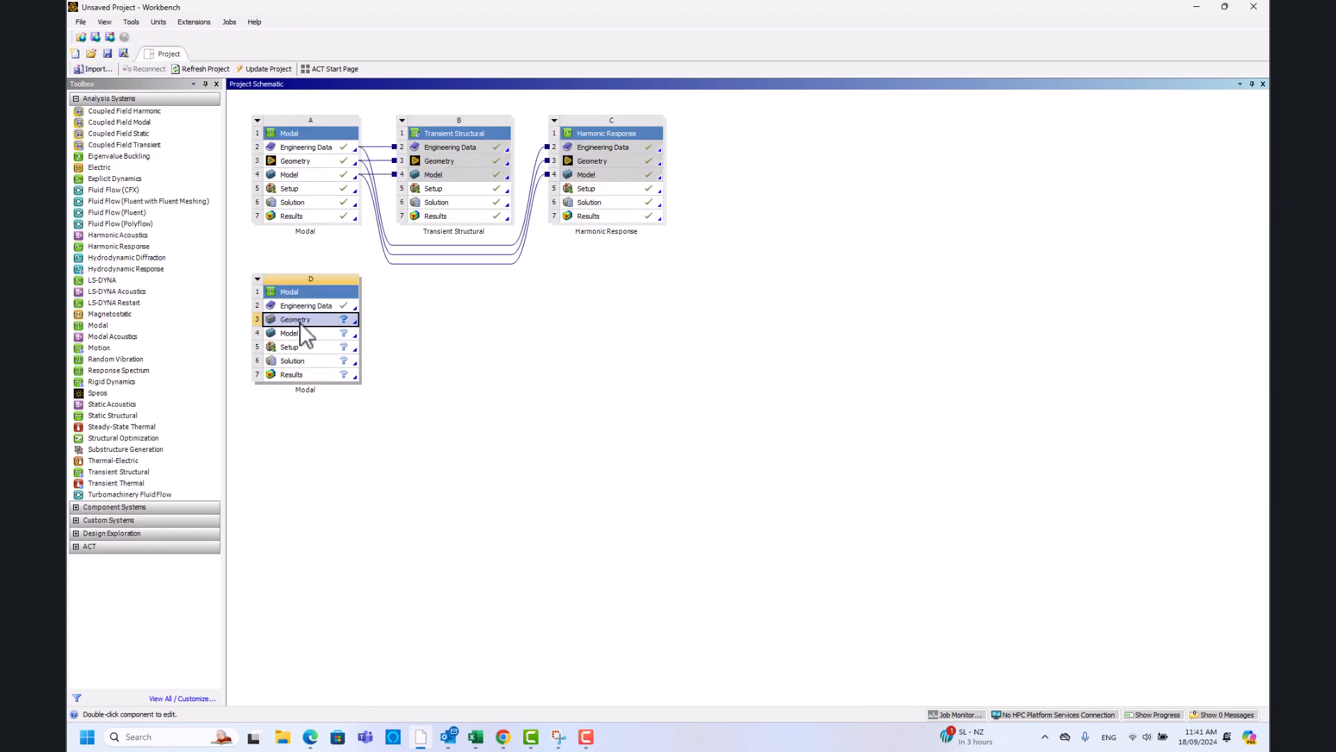
right_click(302, 324)
click(403, 345)
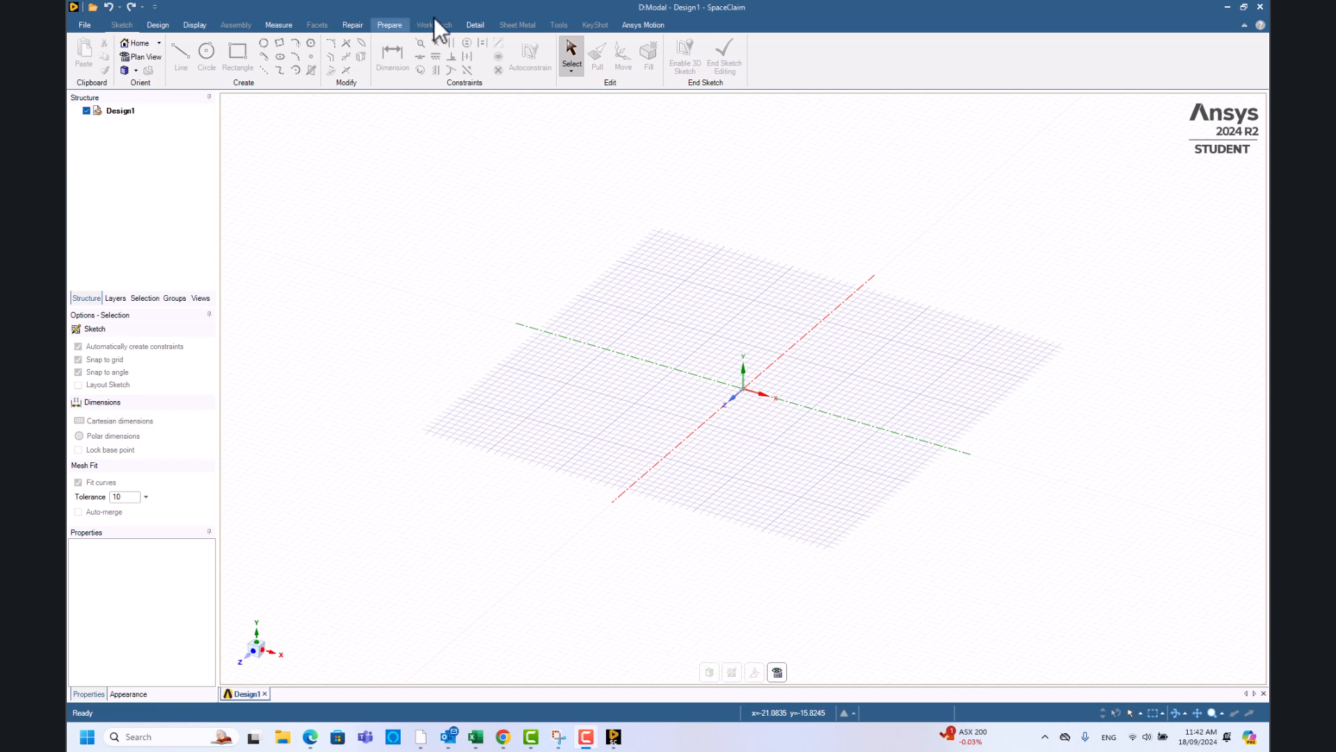
- Draw the first wing edge, 2500 mm along the x axis from the origin
click(578, 70)
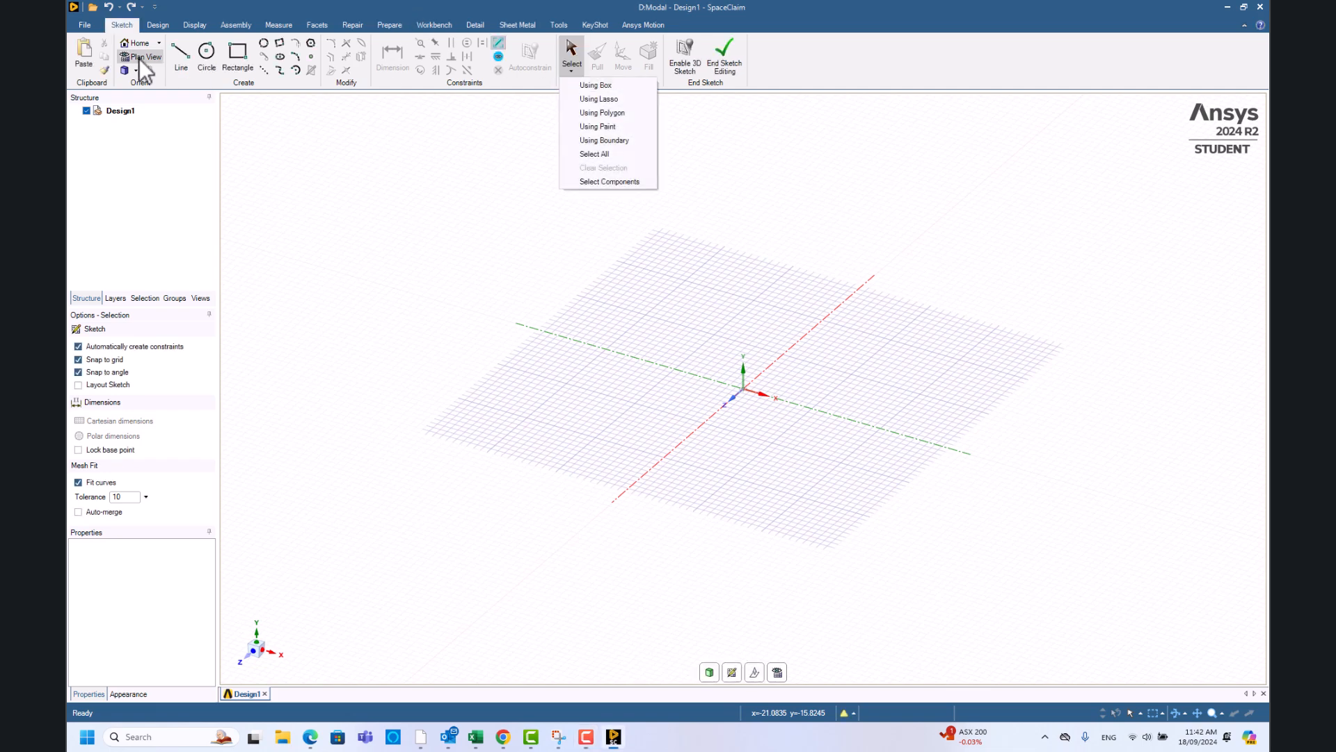
click(576, 69)
click(179, 56)
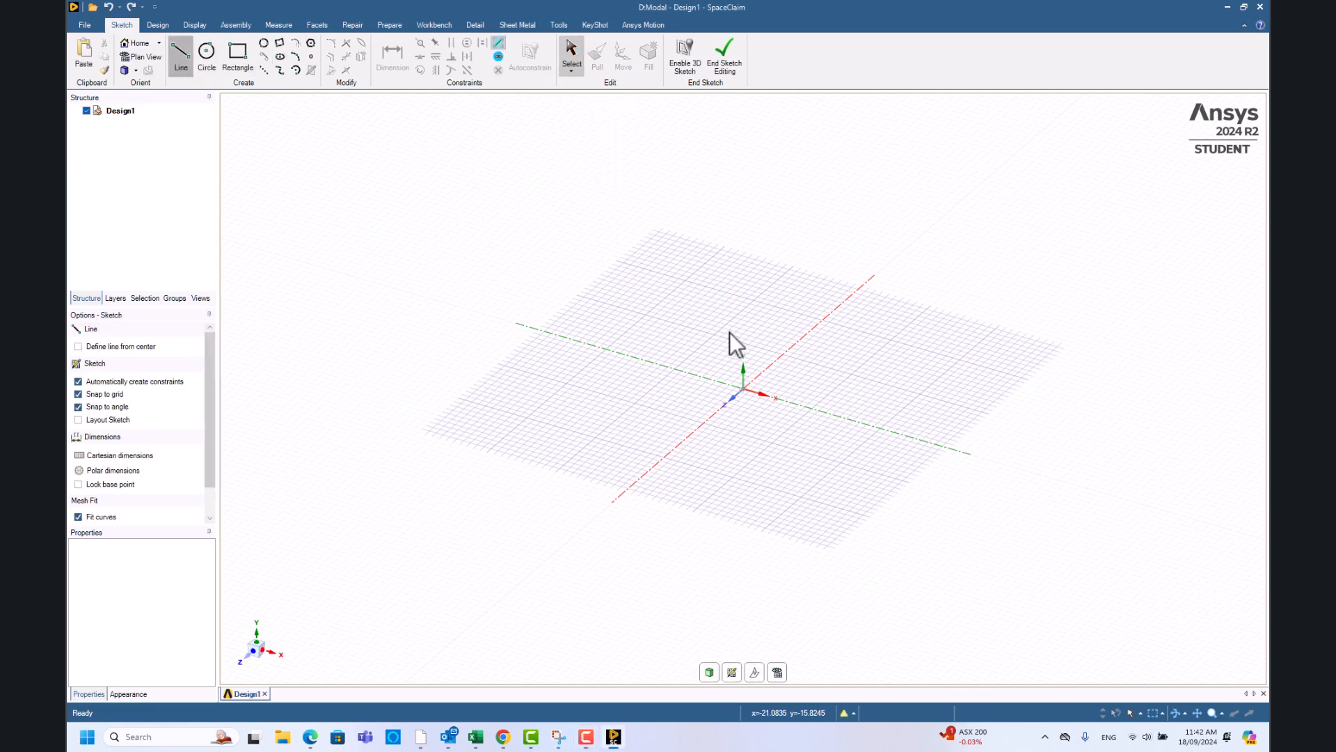
click(745, 390)
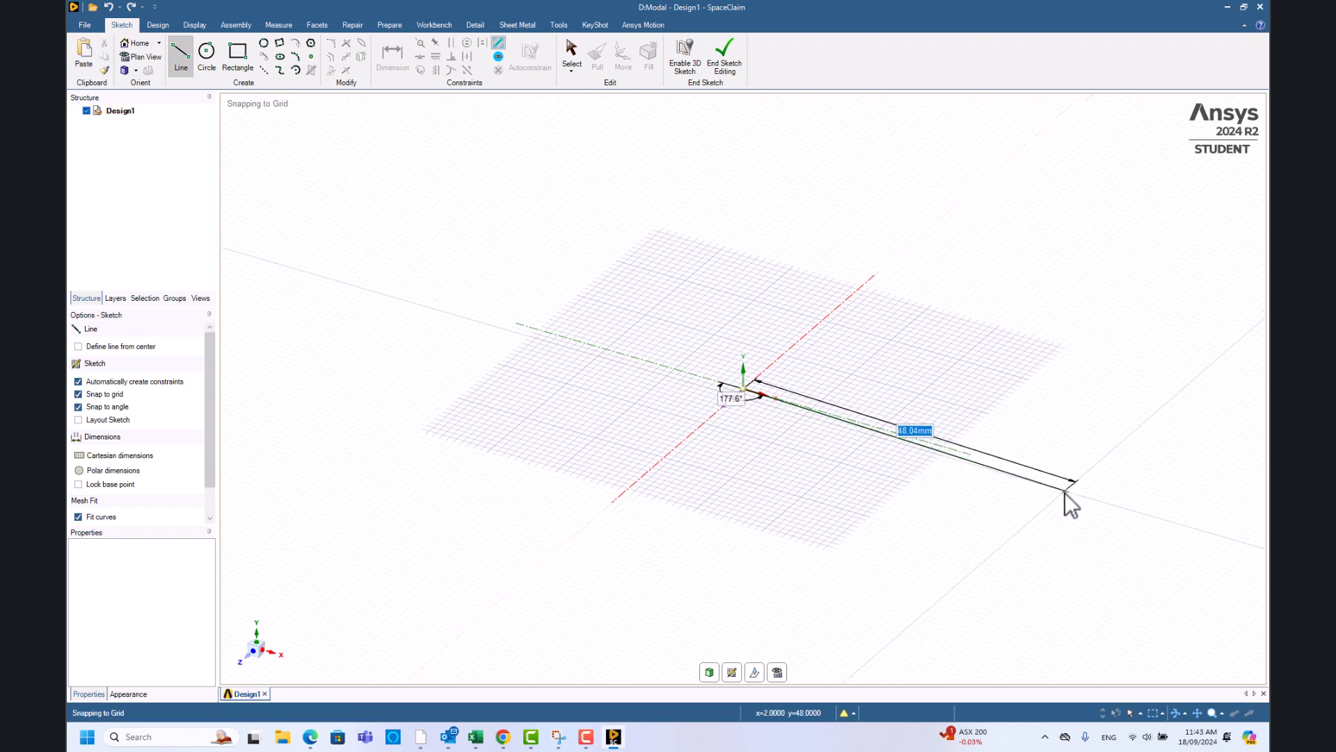
text(250)
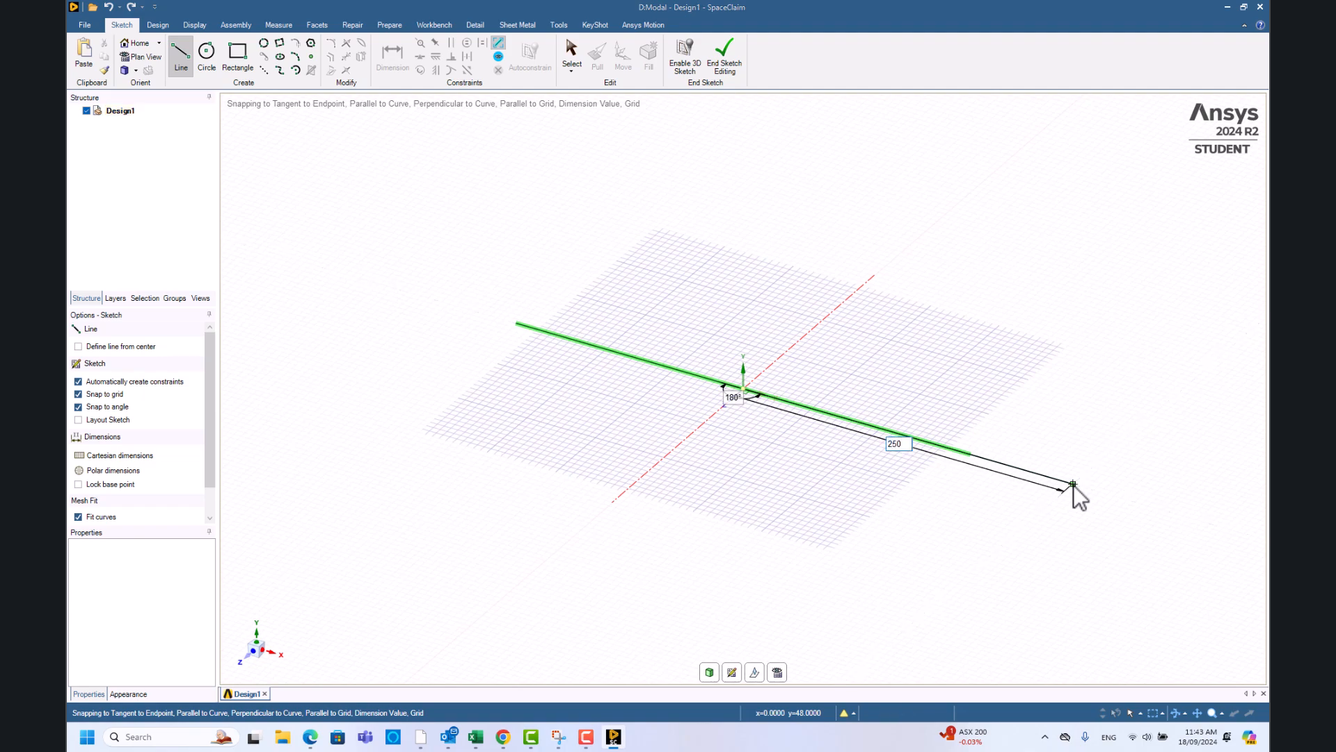
key(Escape)
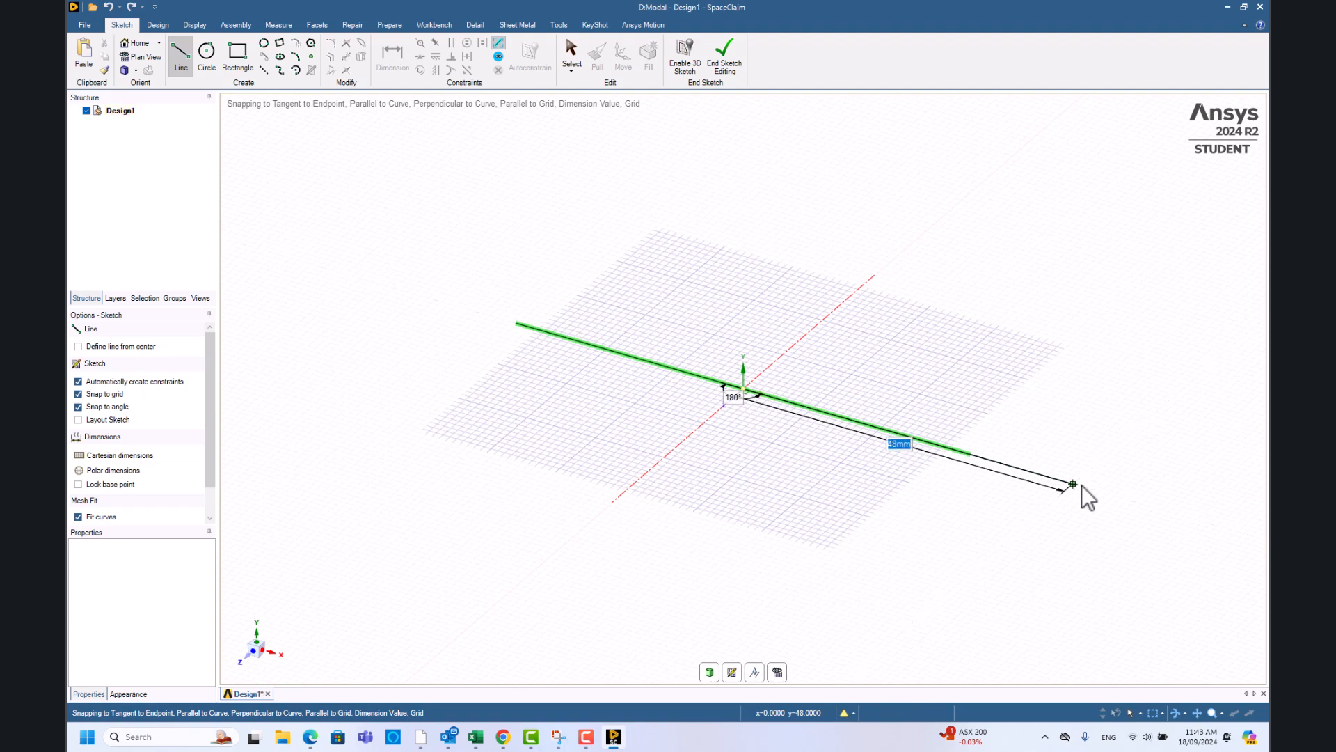
click(1082, 485)
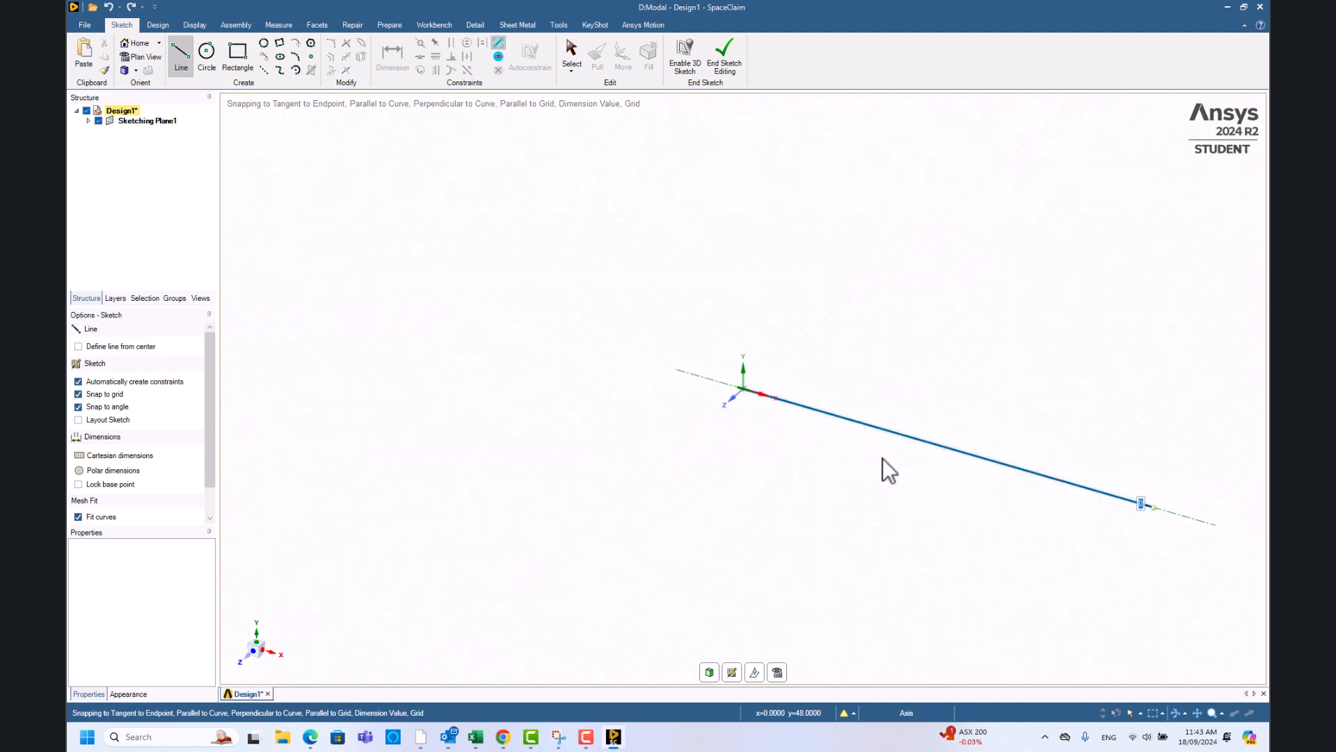
key(Escape)
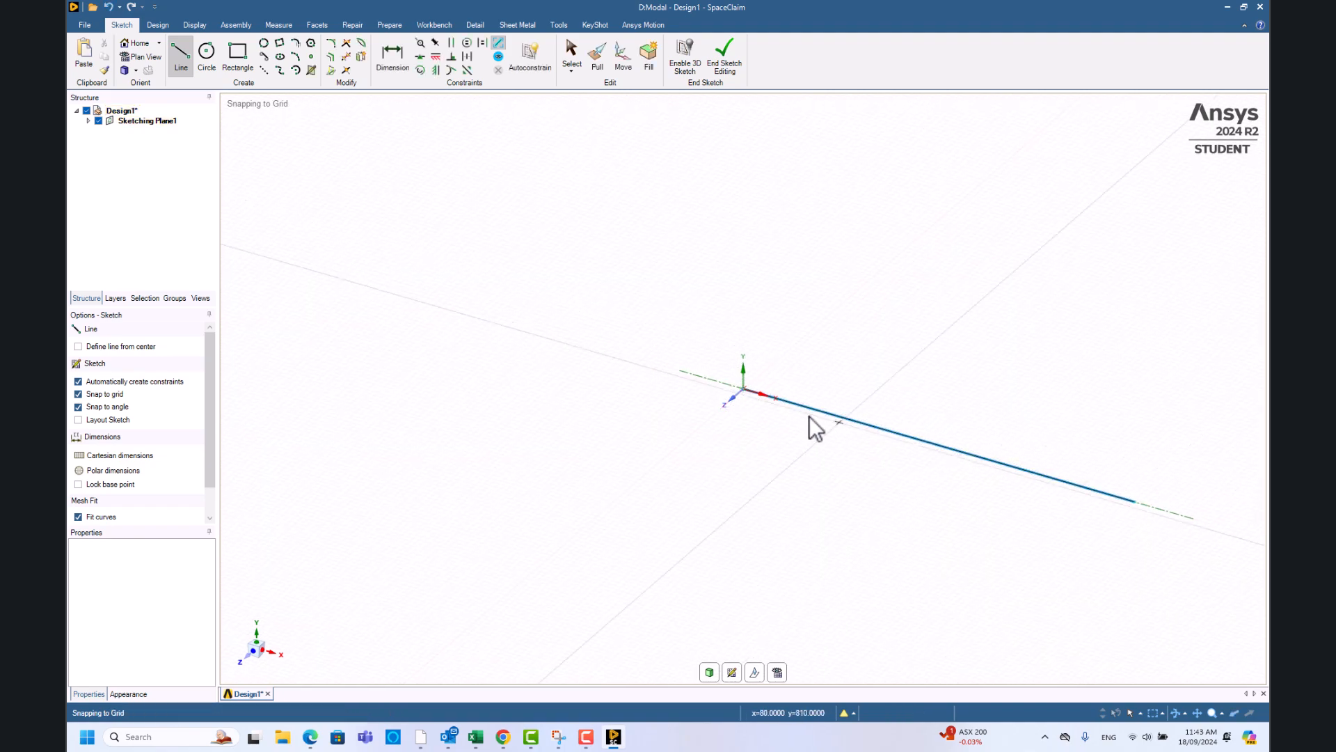
- Draw the 1500 mm perpendicular edge and close the triangle with its slanted edge
click(744, 388)
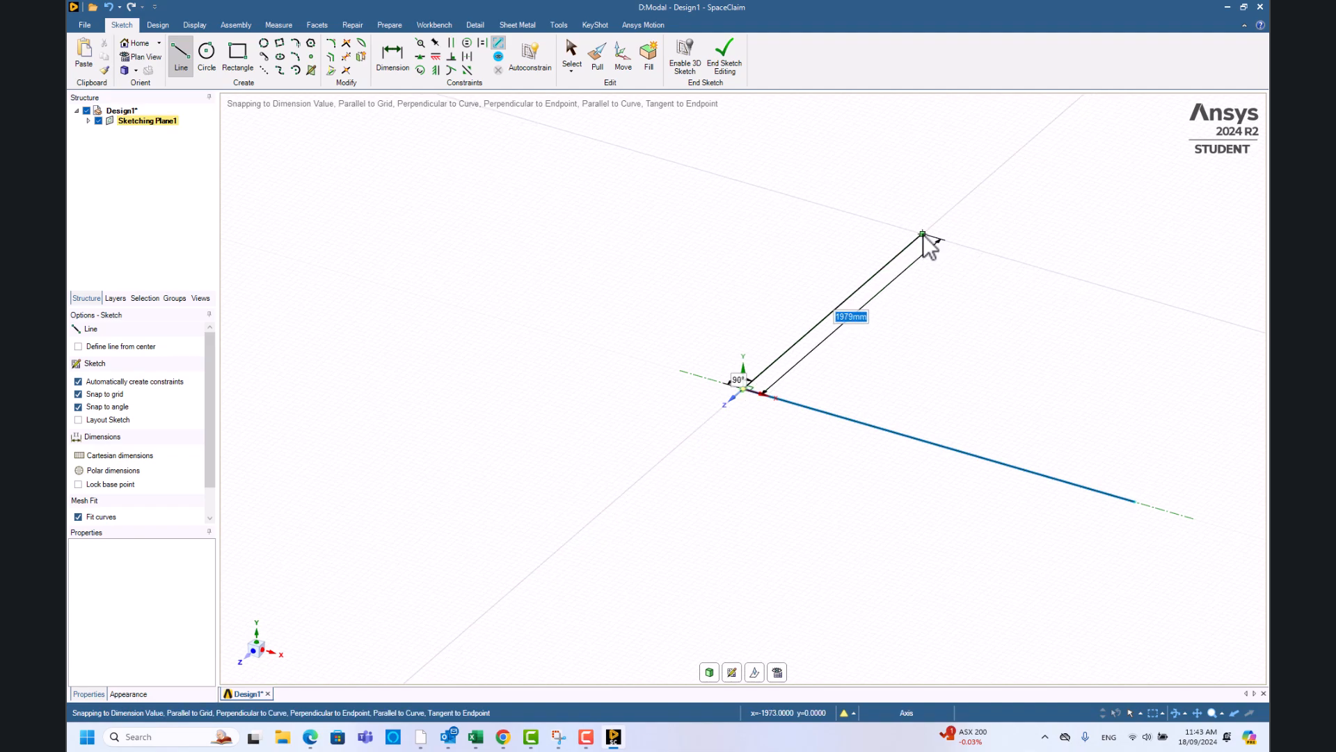
text(150)
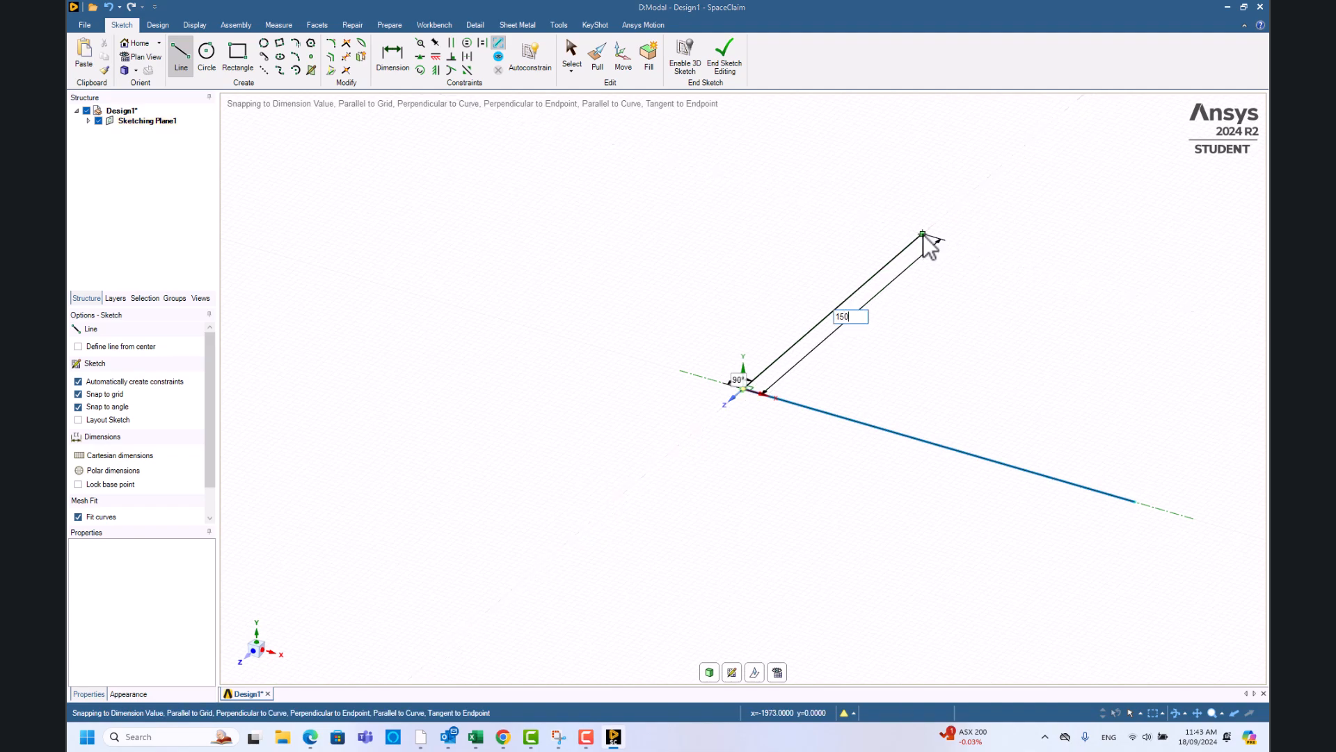
click(924, 236)
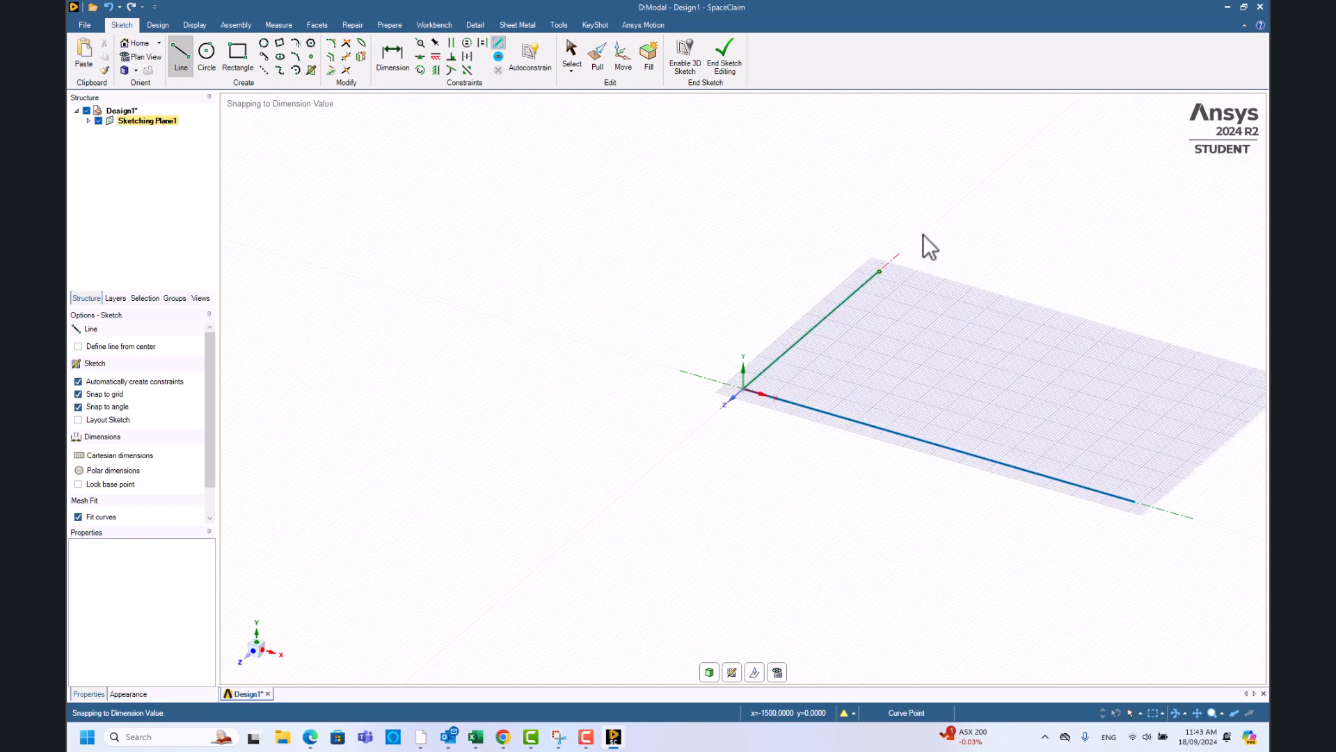
click(1134, 507)
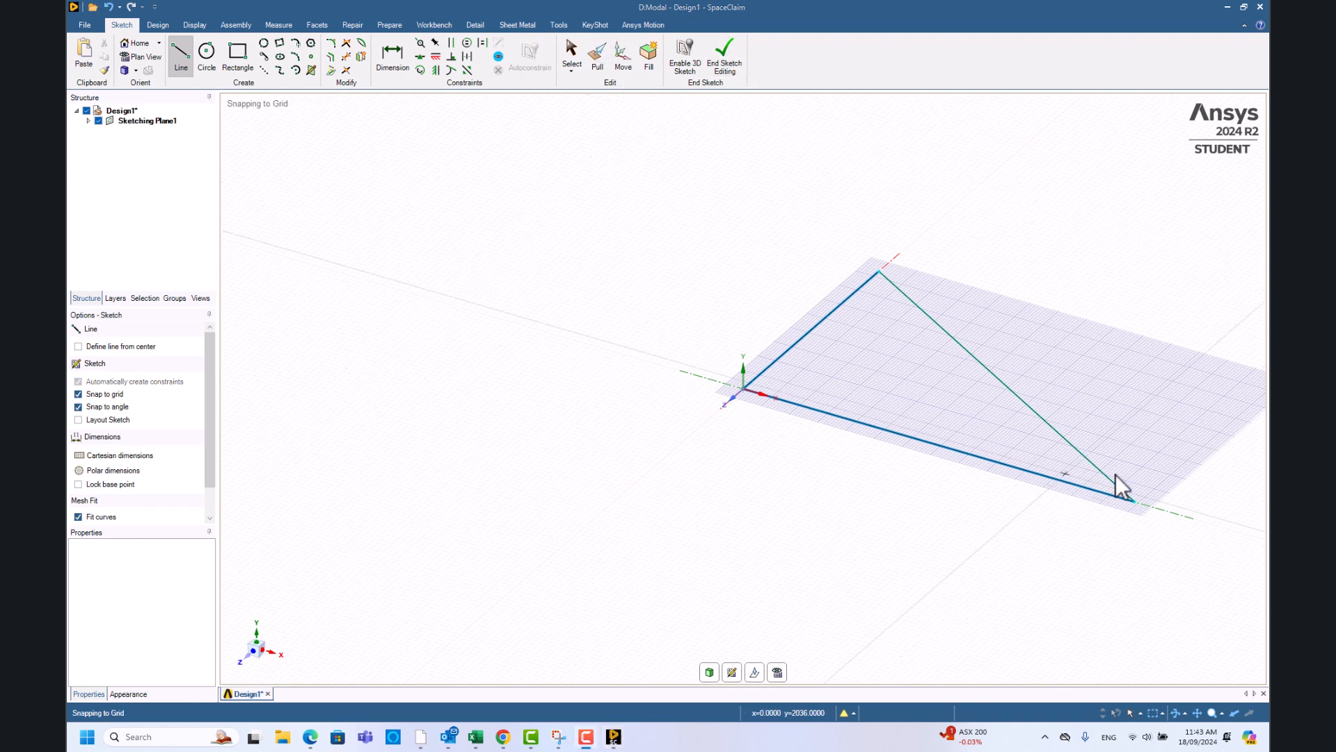
click(688, 56)
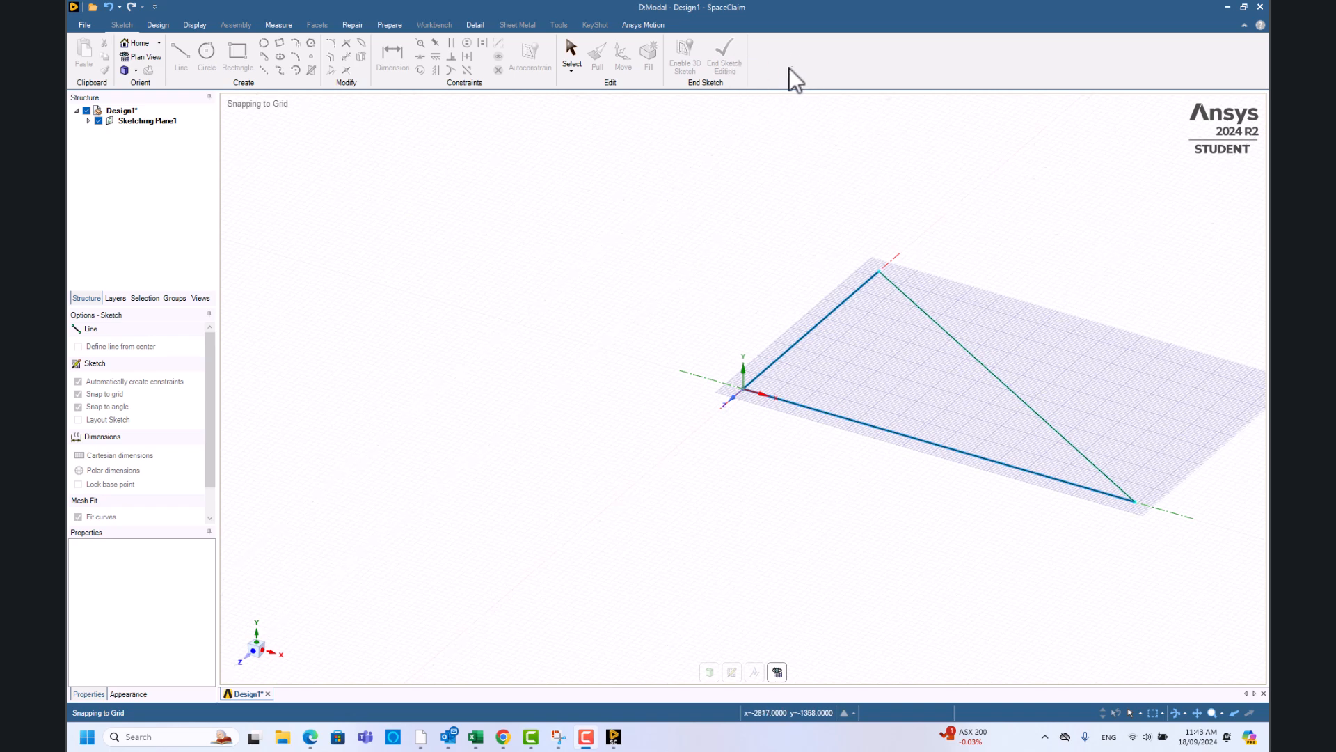
click(1163, 565)
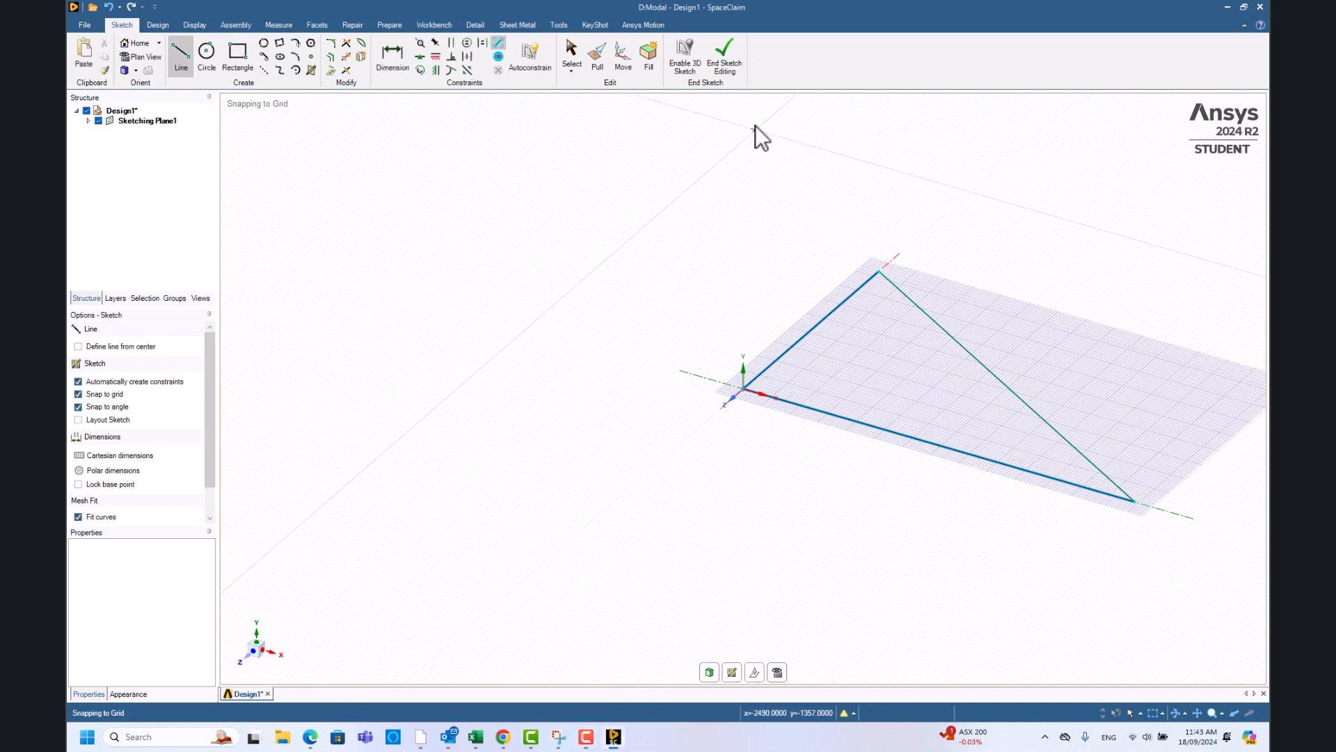
- End sketch editing to form the triangular surface, inspect it, then go back to Workbench
click(722, 57)
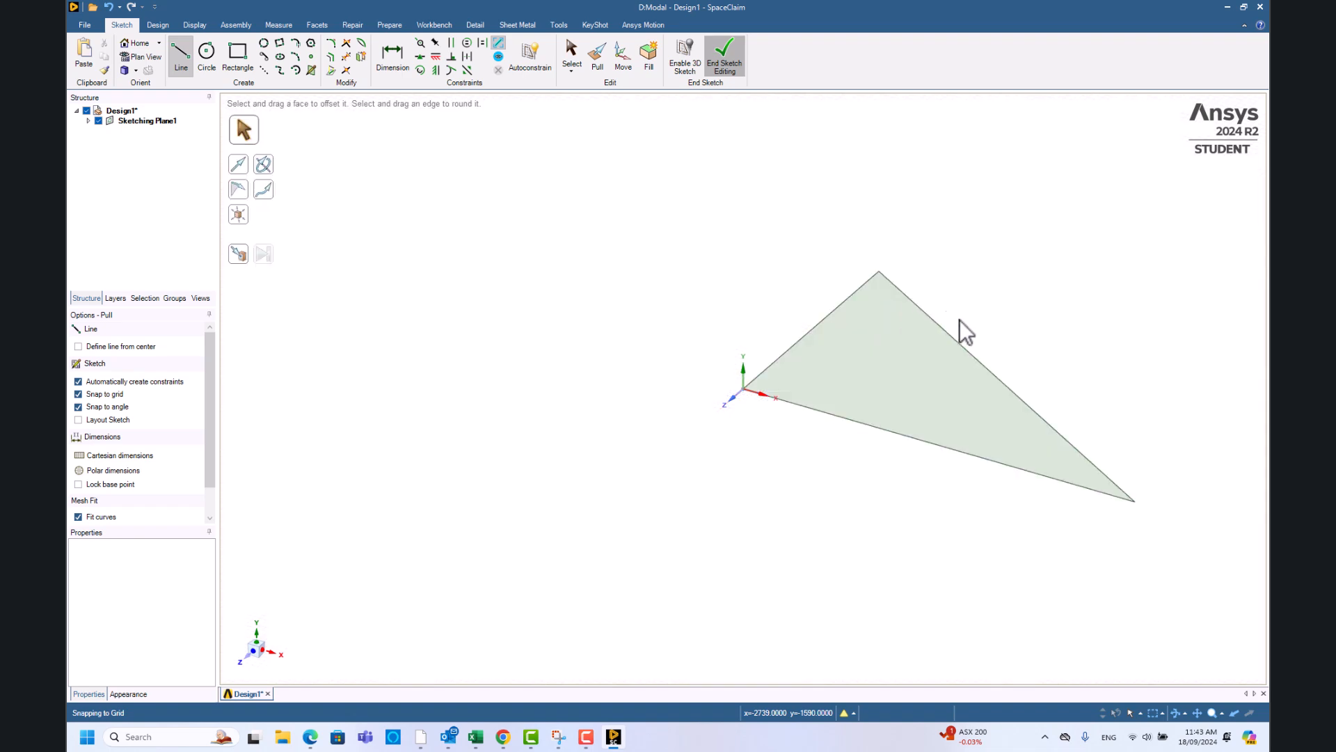
middle_drag(1016, 390, 984, 383)
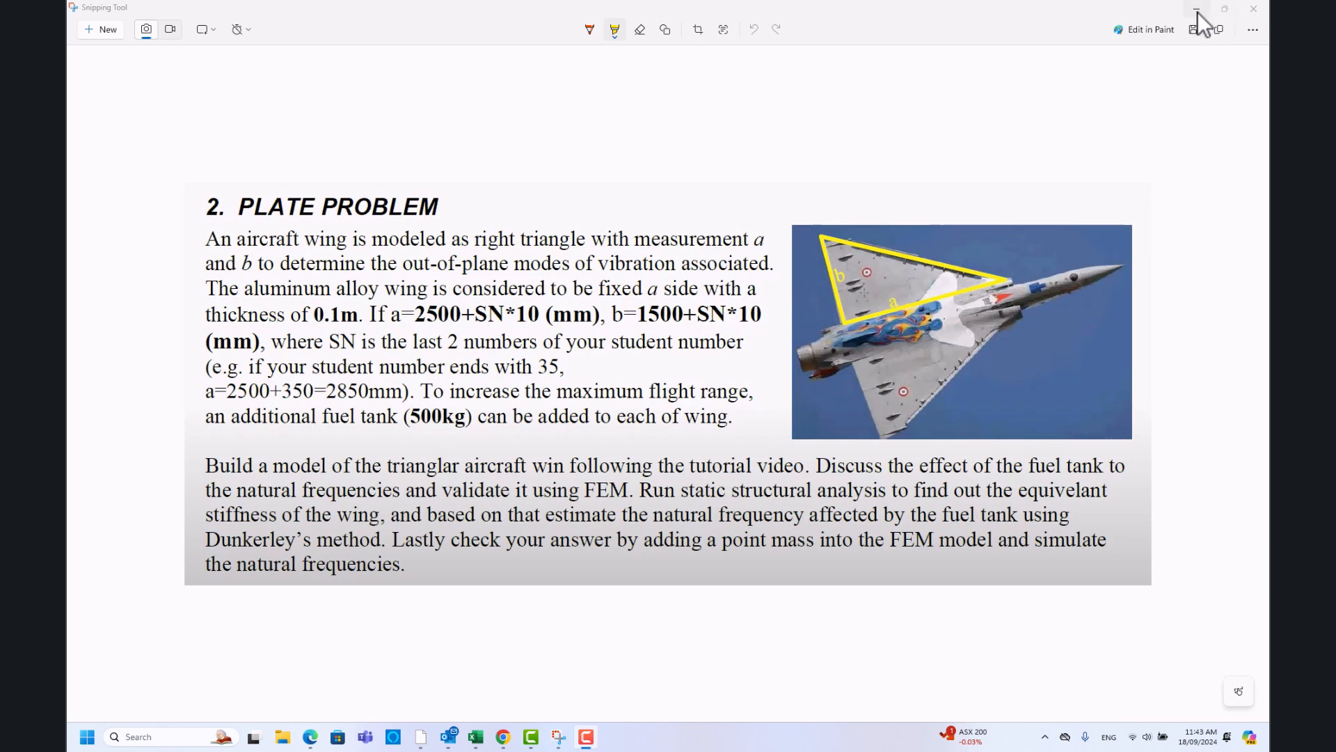
mouse_move(421, 737)
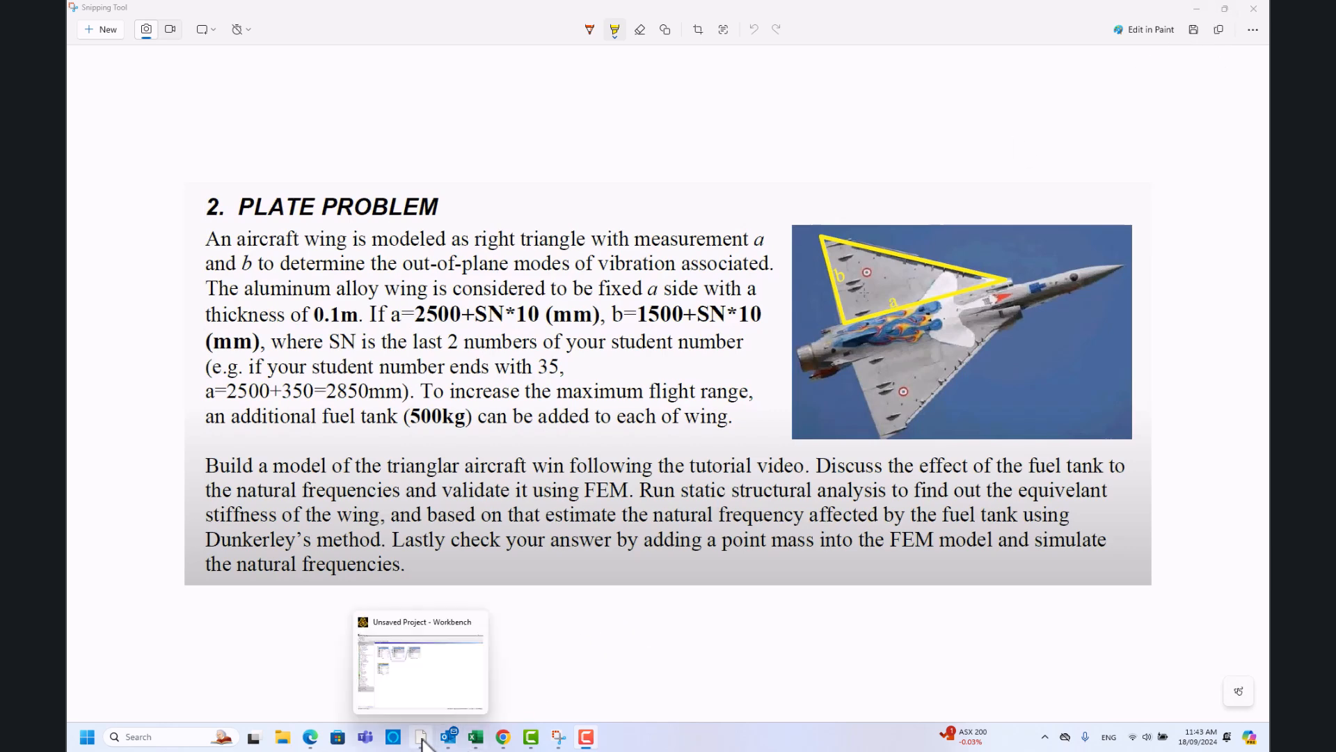
click(411, 673)
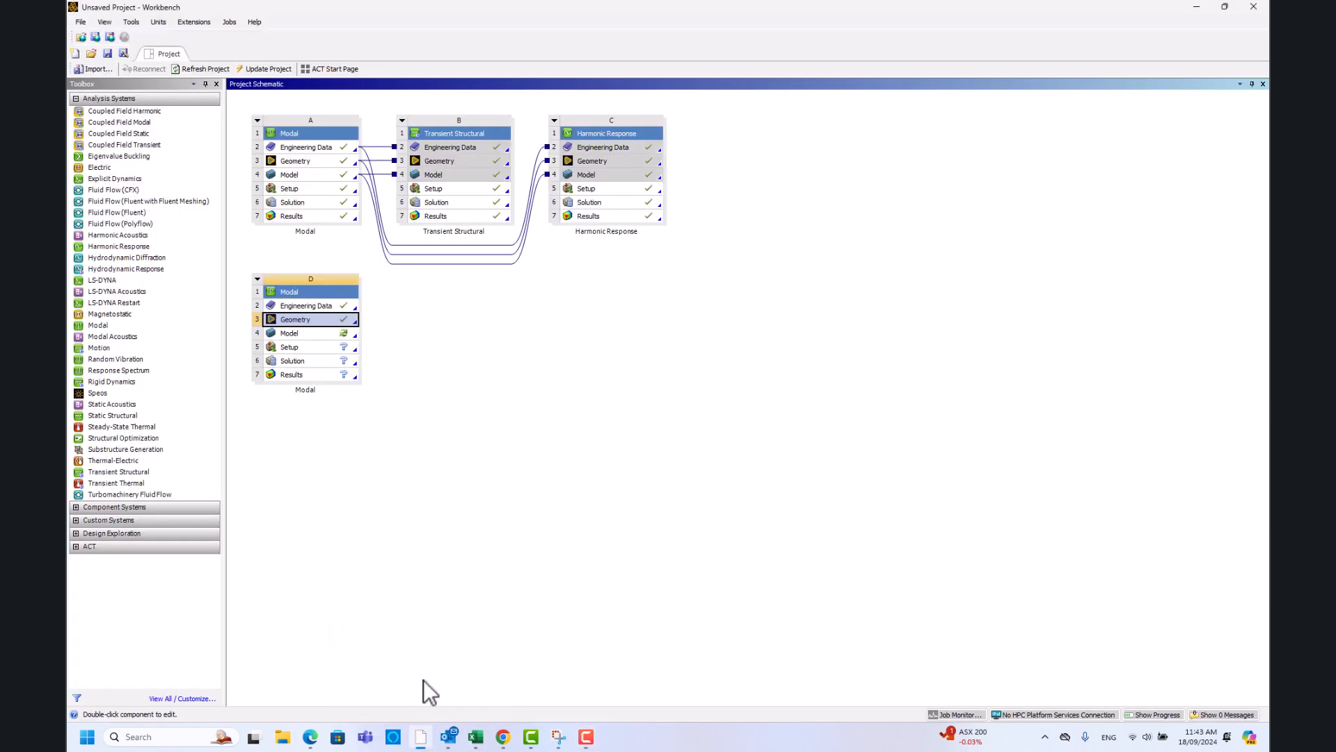
- Open Model cell D4 of the new Modal system in Mechanical
click(302, 335)
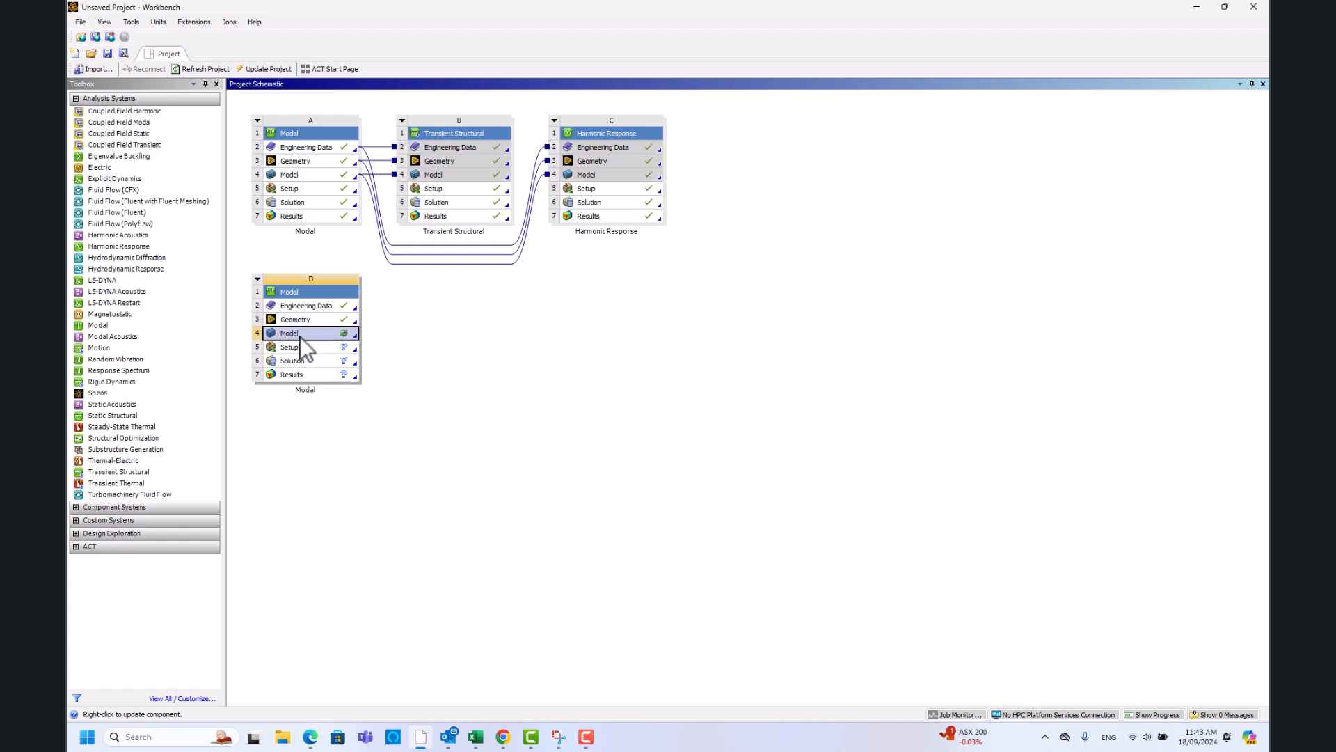
double_click(315, 335)
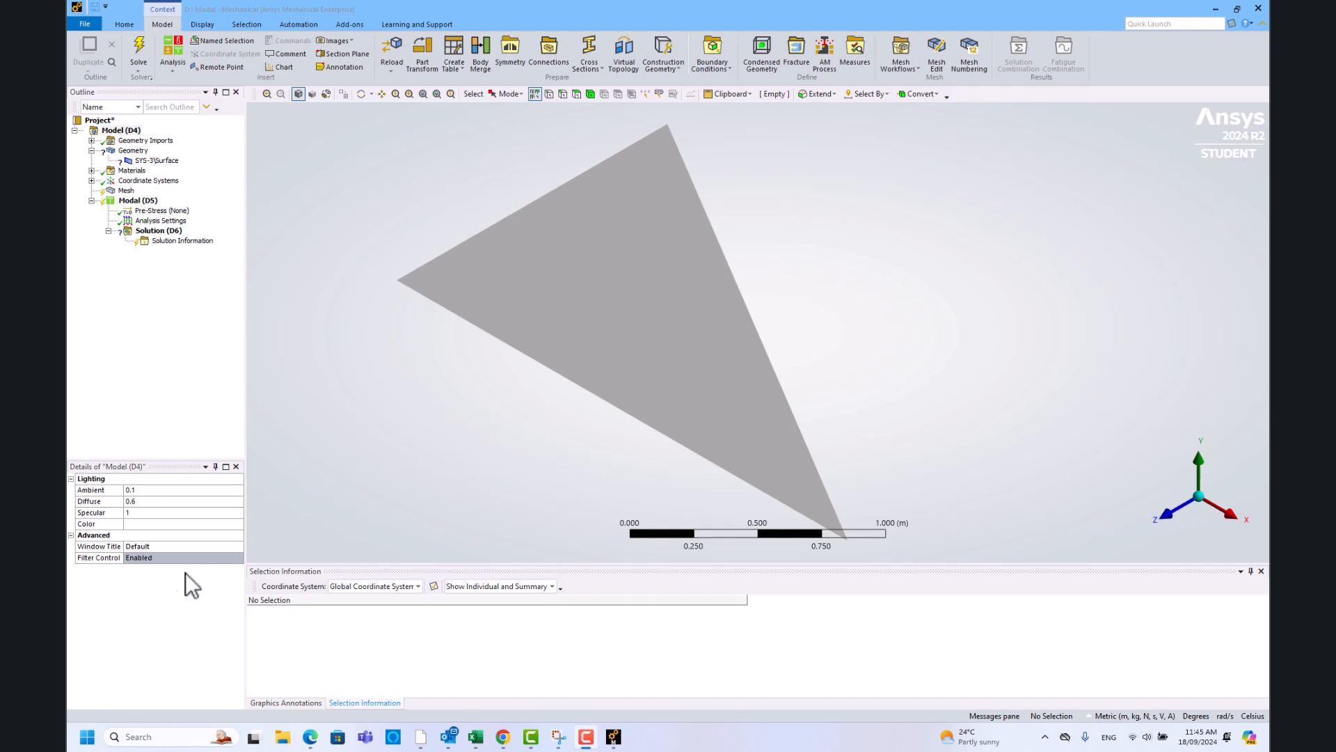
- Set the triangular surface's thickness to 0.1 m
click(157, 160)
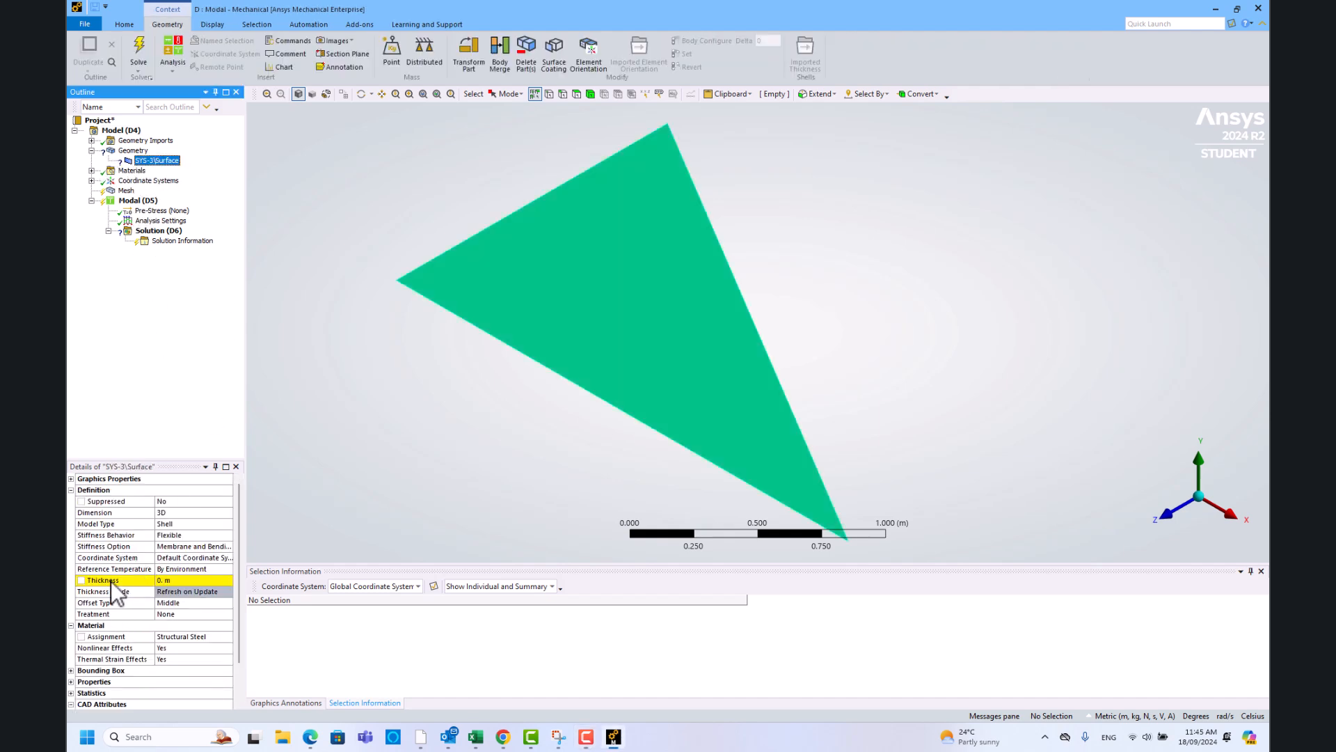
click(111, 581)
click(168, 579)
mouse_move(559, 739)
click(516, 688)
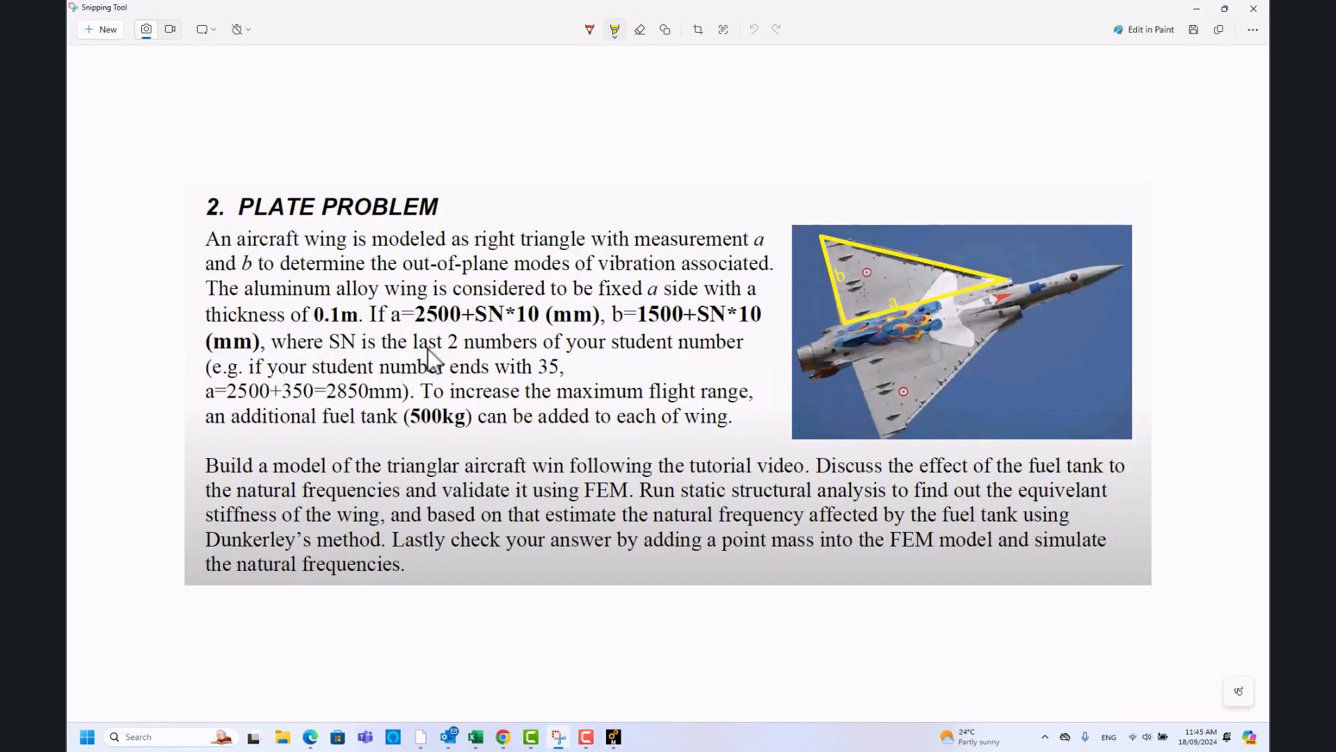
click(1196, 8)
click(183, 591)
click(181, 579)
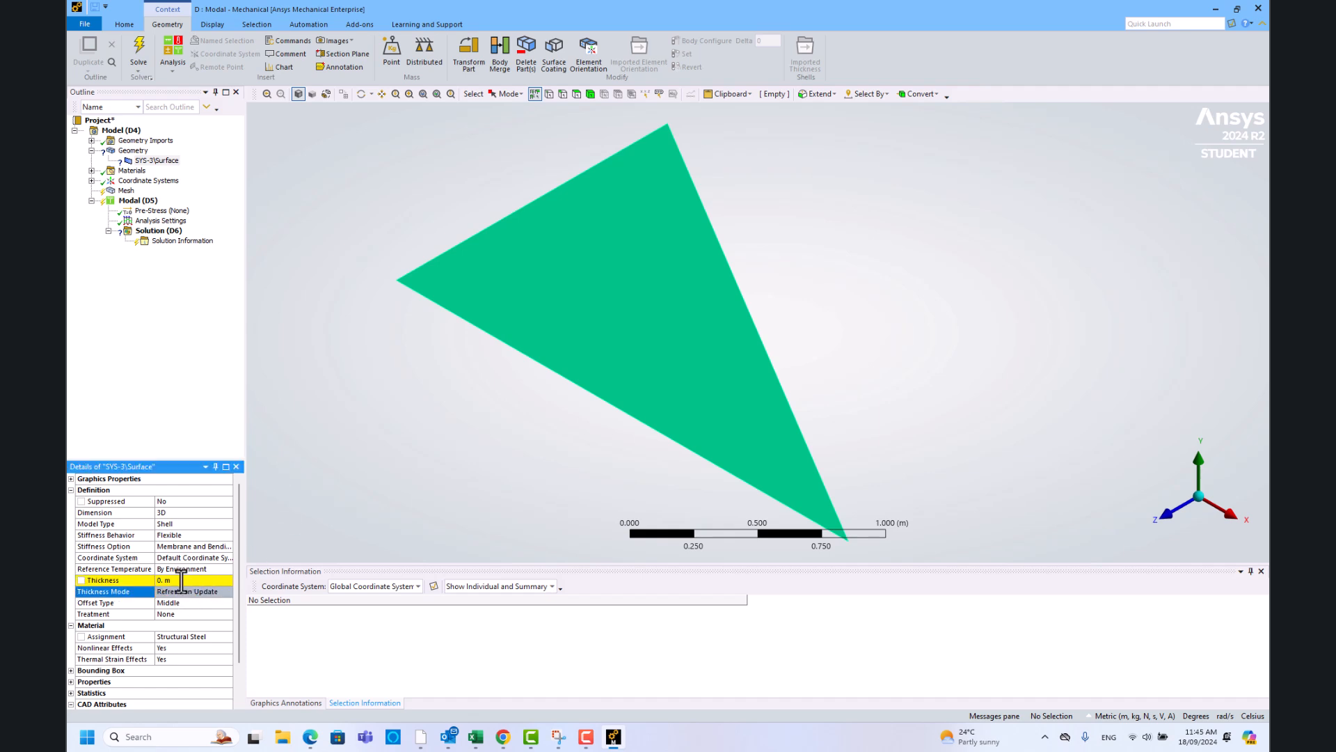
text(0.1)
key(Return)
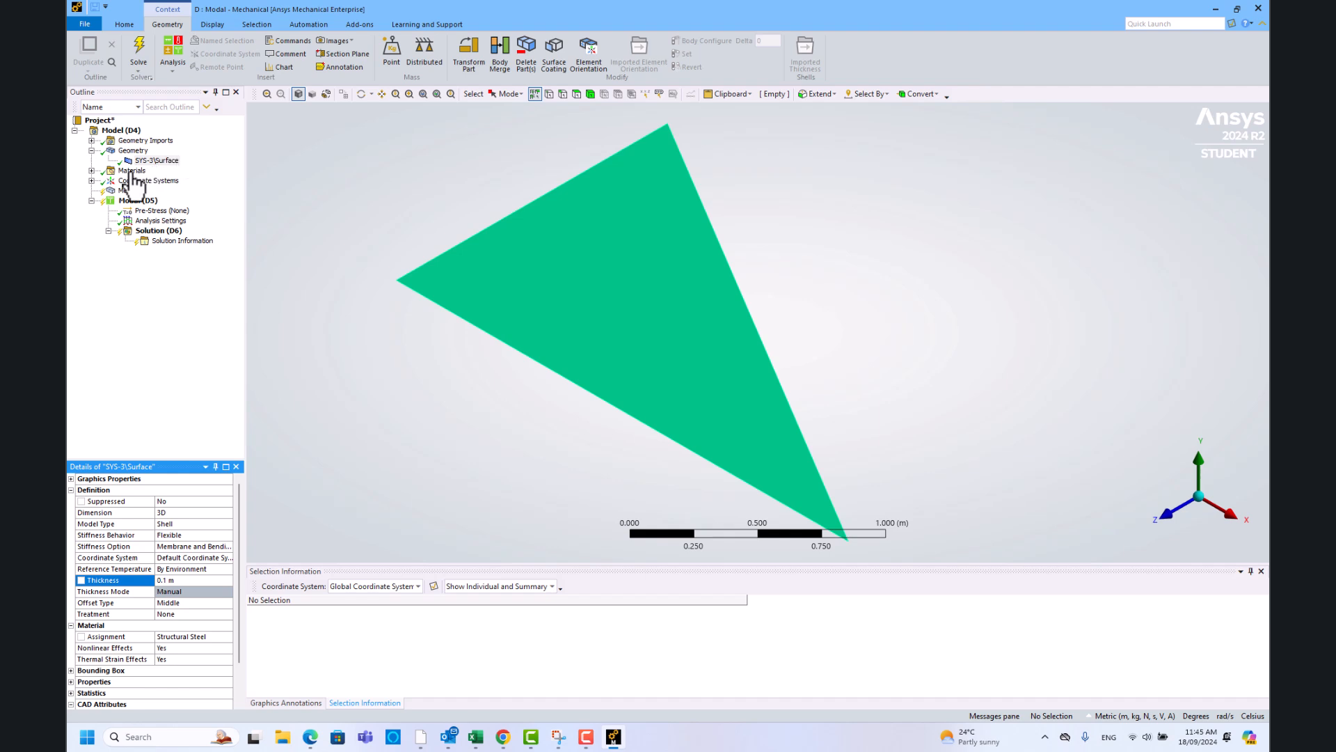
- Assign Aluminum Alloy as the surface's material instead of Structural Steel
click(132, 170)
click(156, 160)
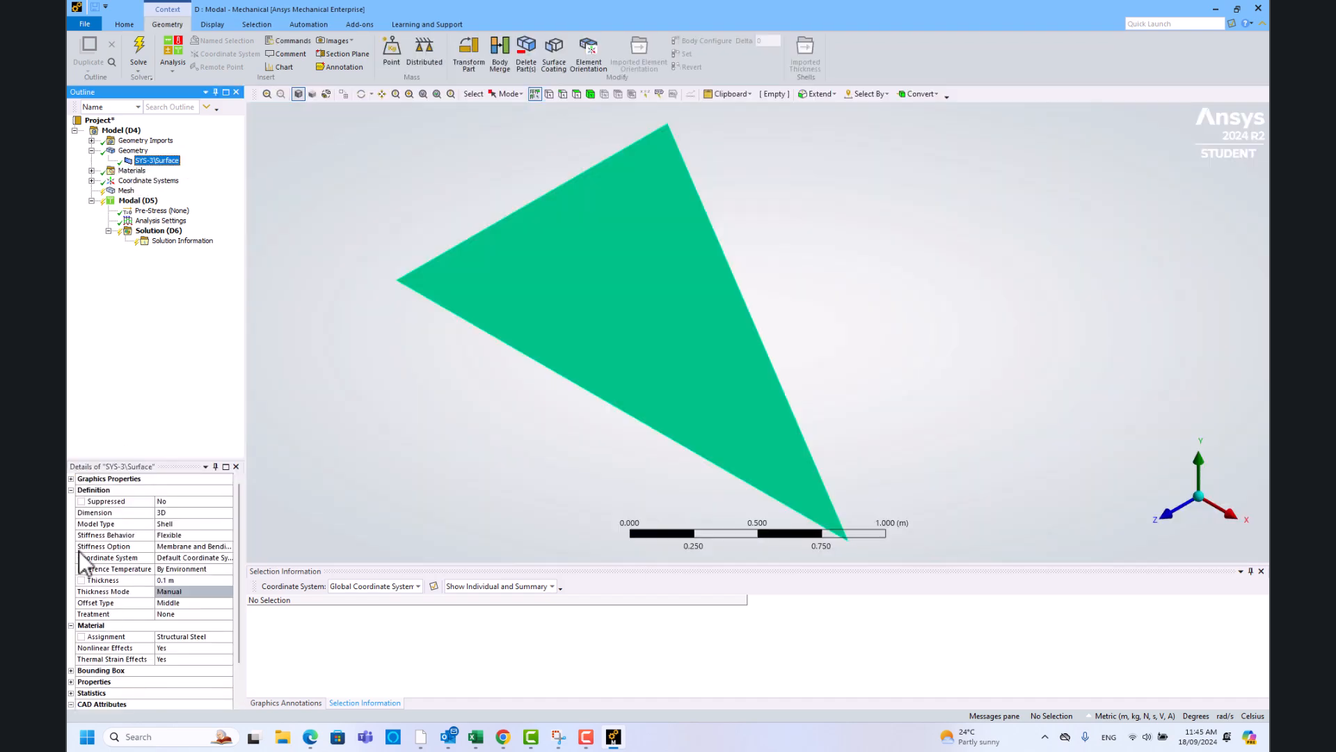
click(199, 637)
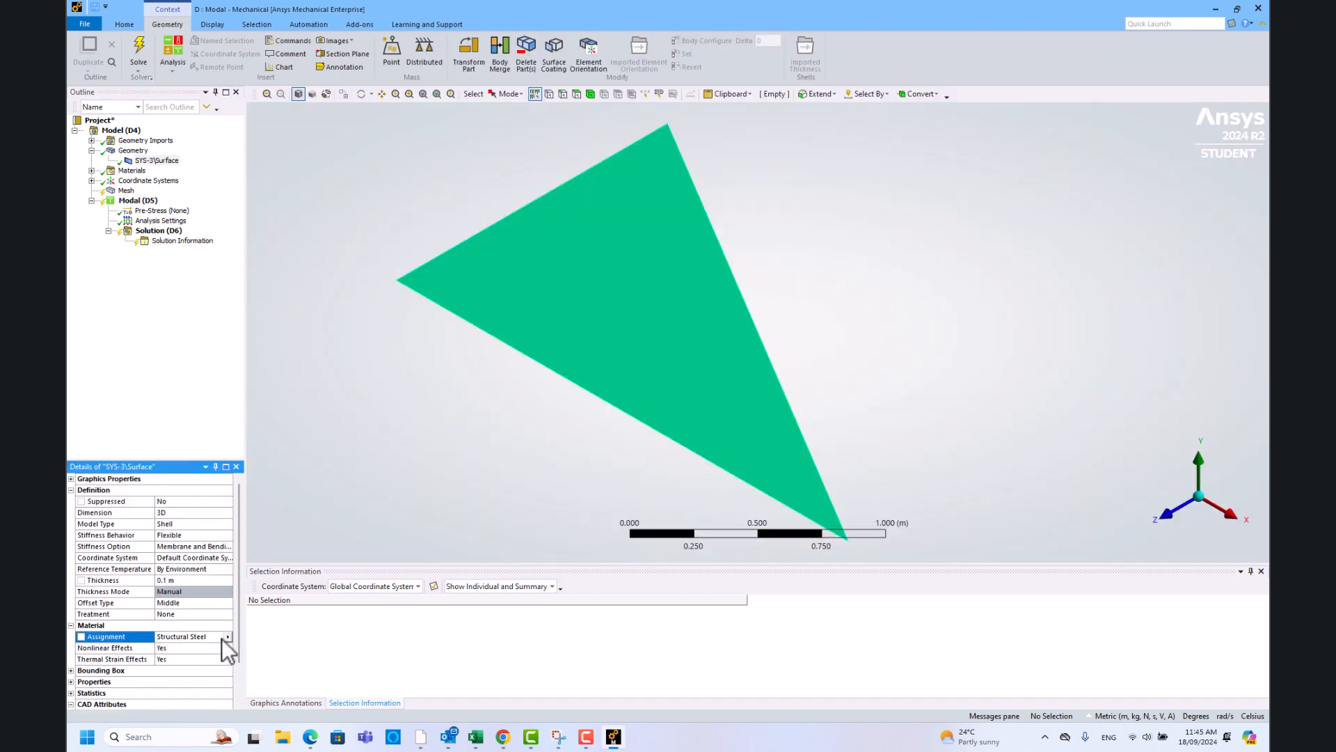
click(227, 637)
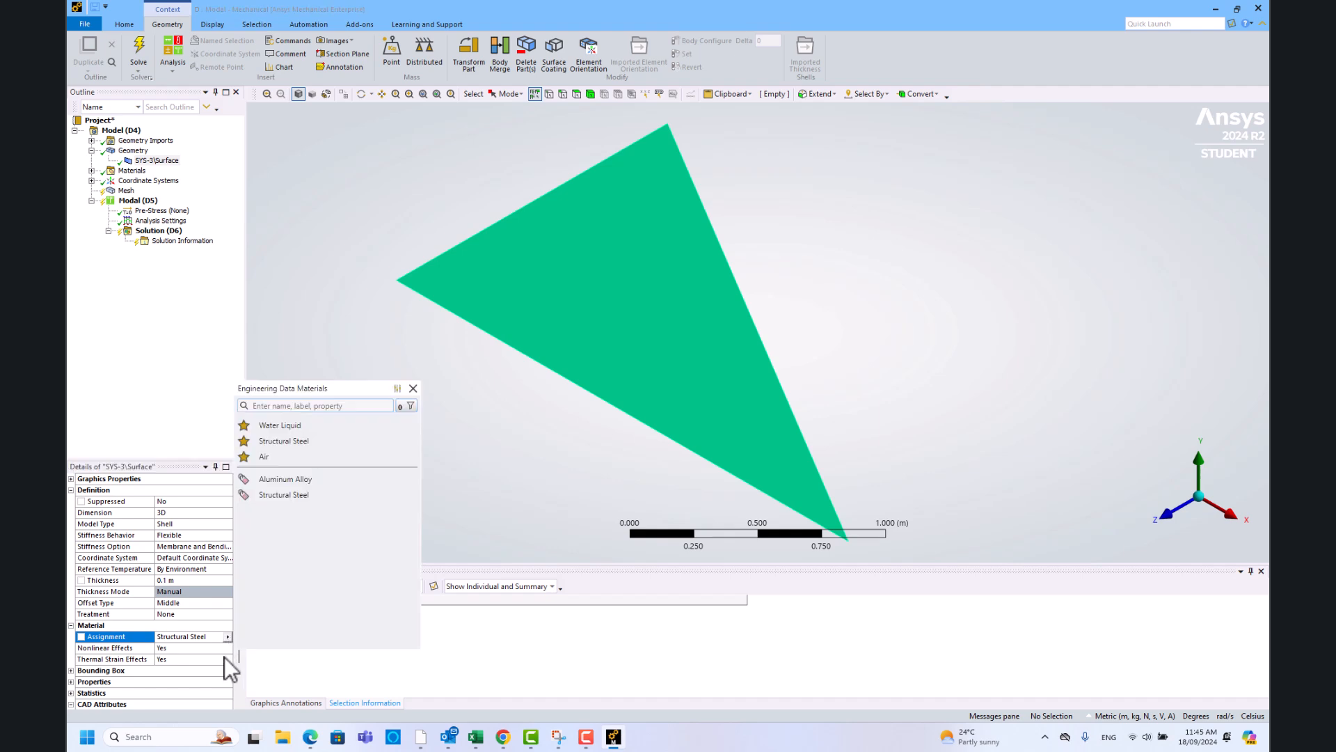
click(284, 479)
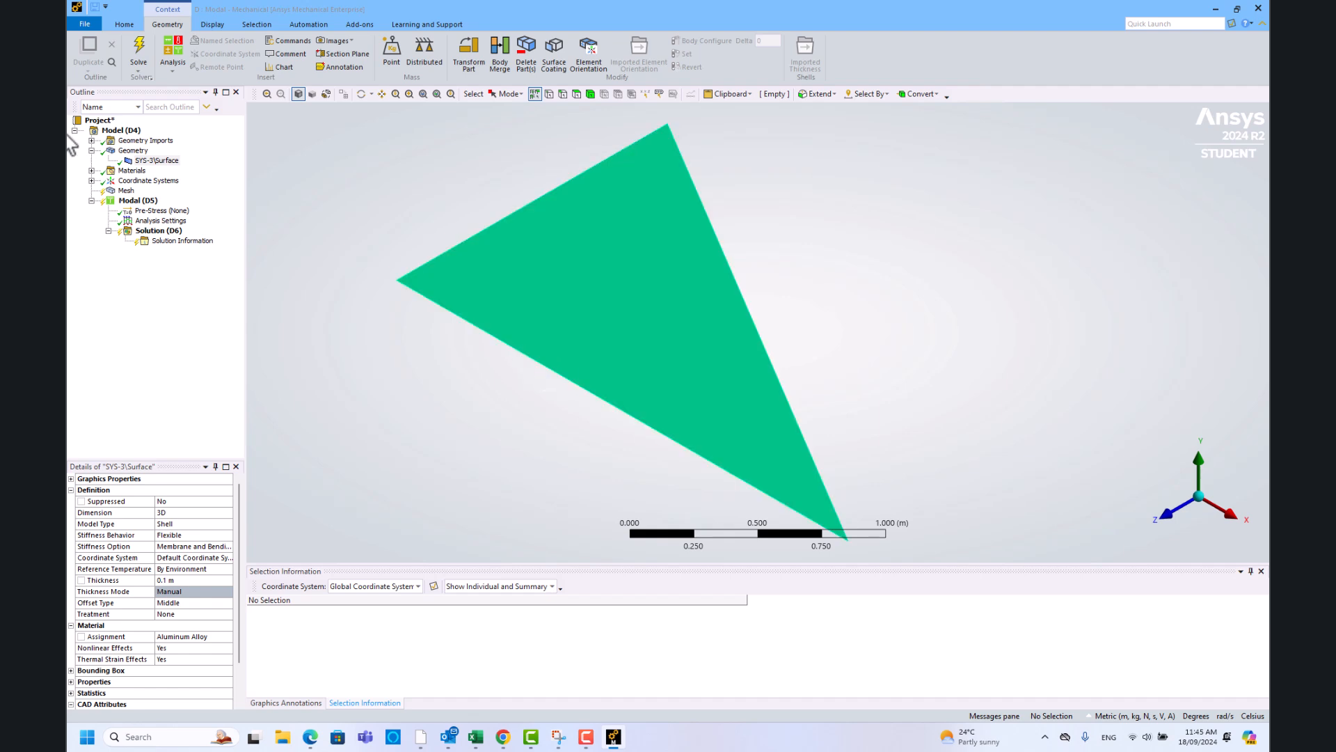
click(126, 190)
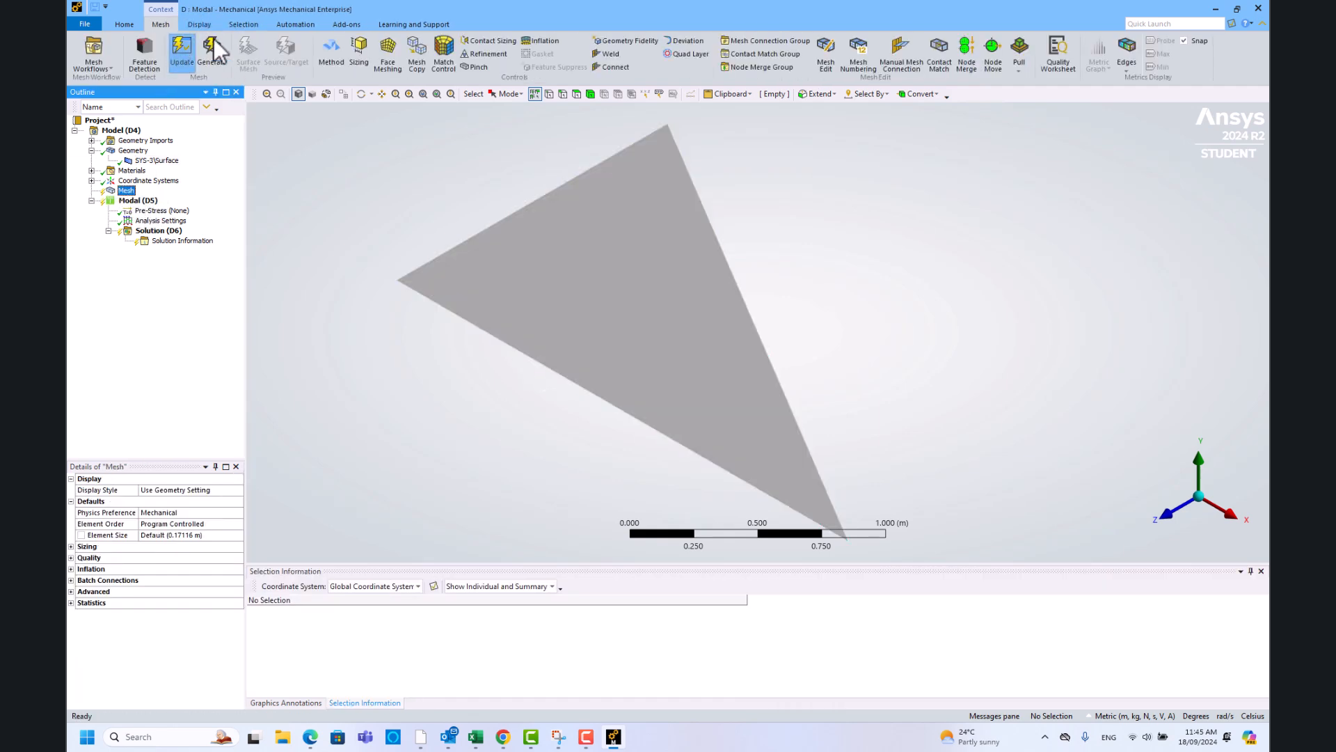
- Generate the triangle's mesh and apply a Fixed Support to its lower-left 2.5 m edge
click(182, 52)
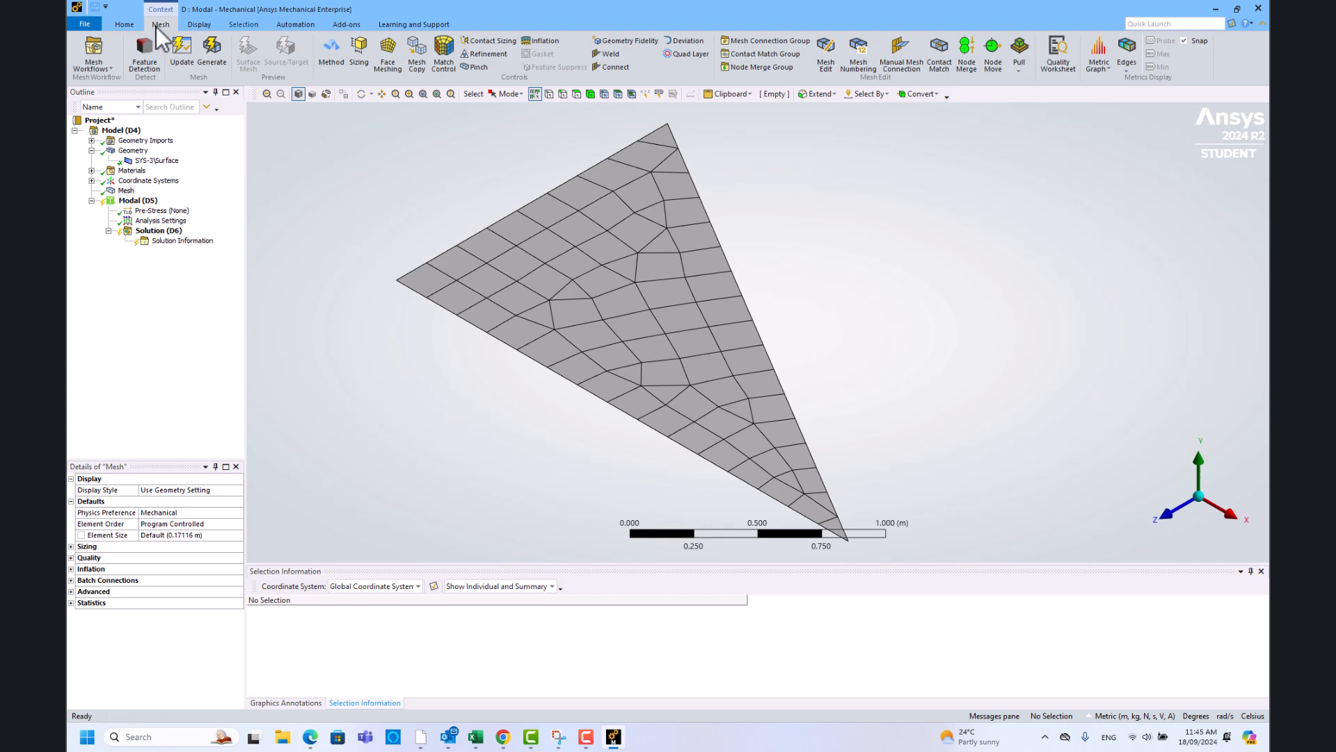
click(218, 61)
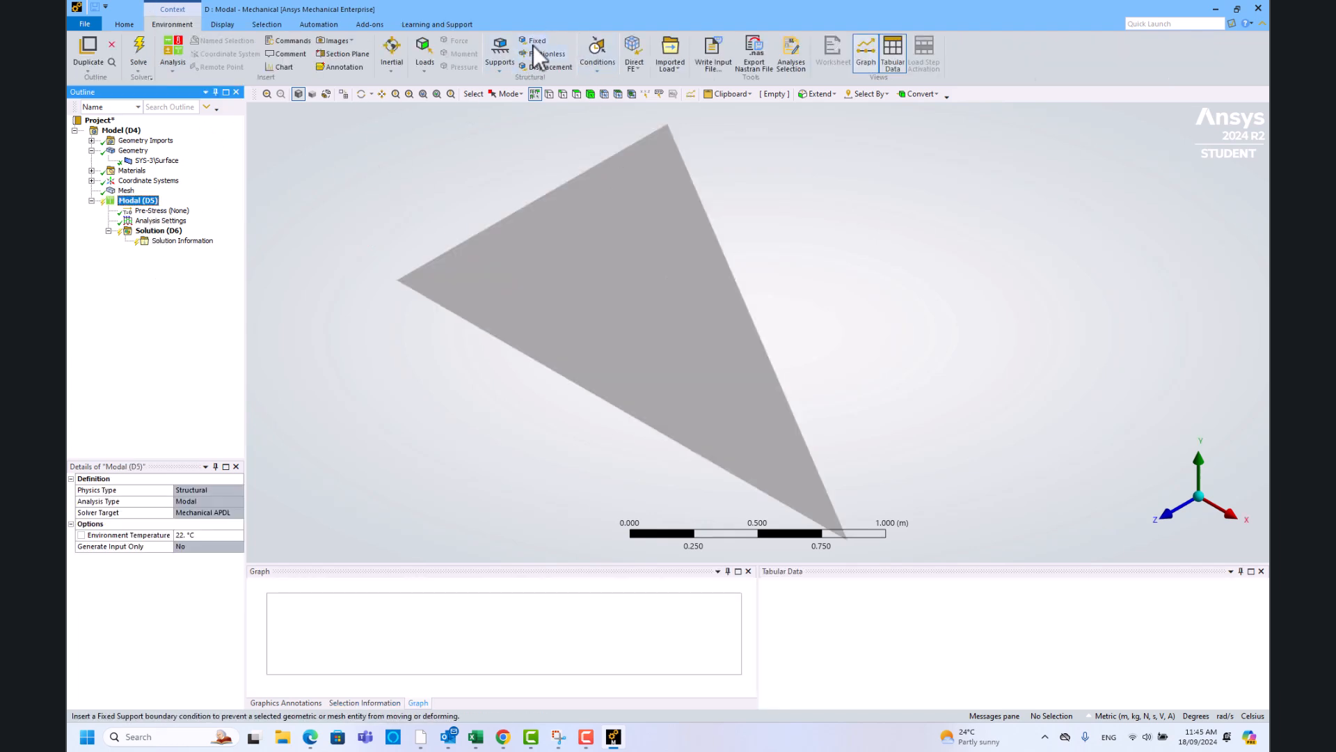
click(563, 377)
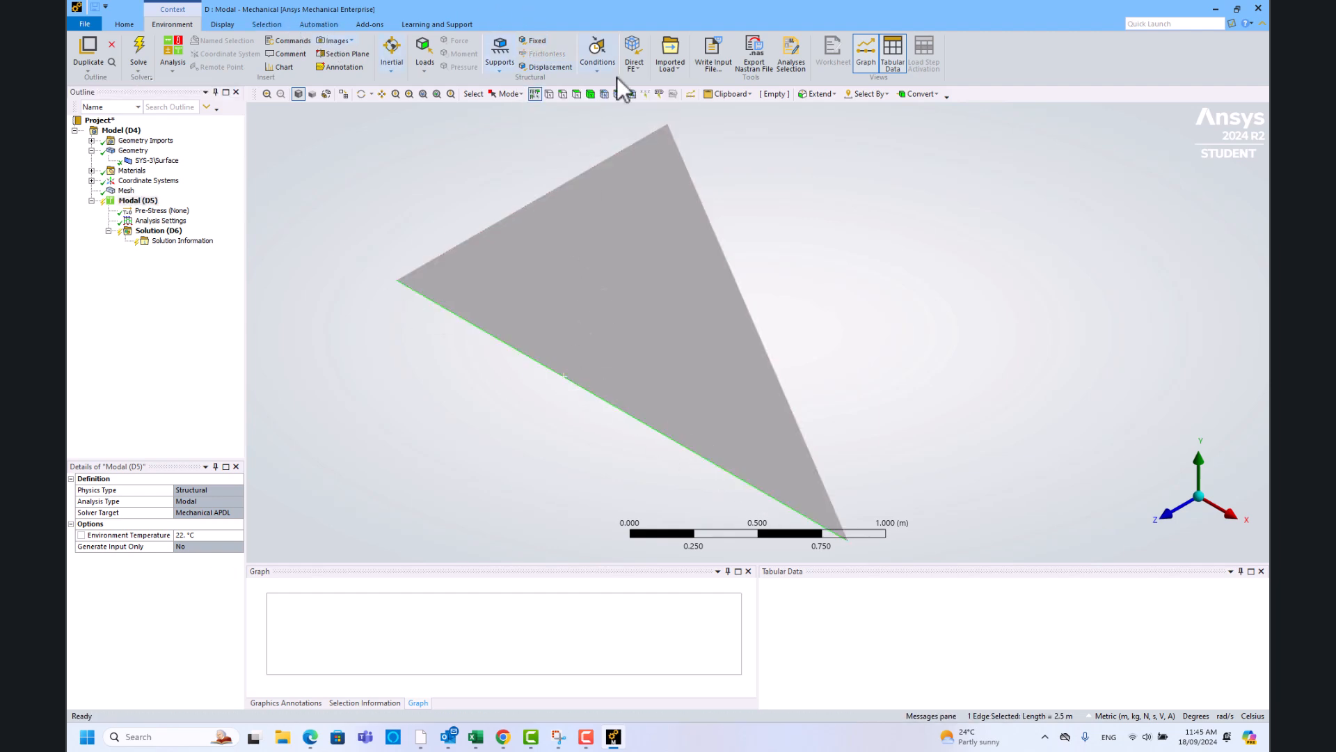
click(536, 42)
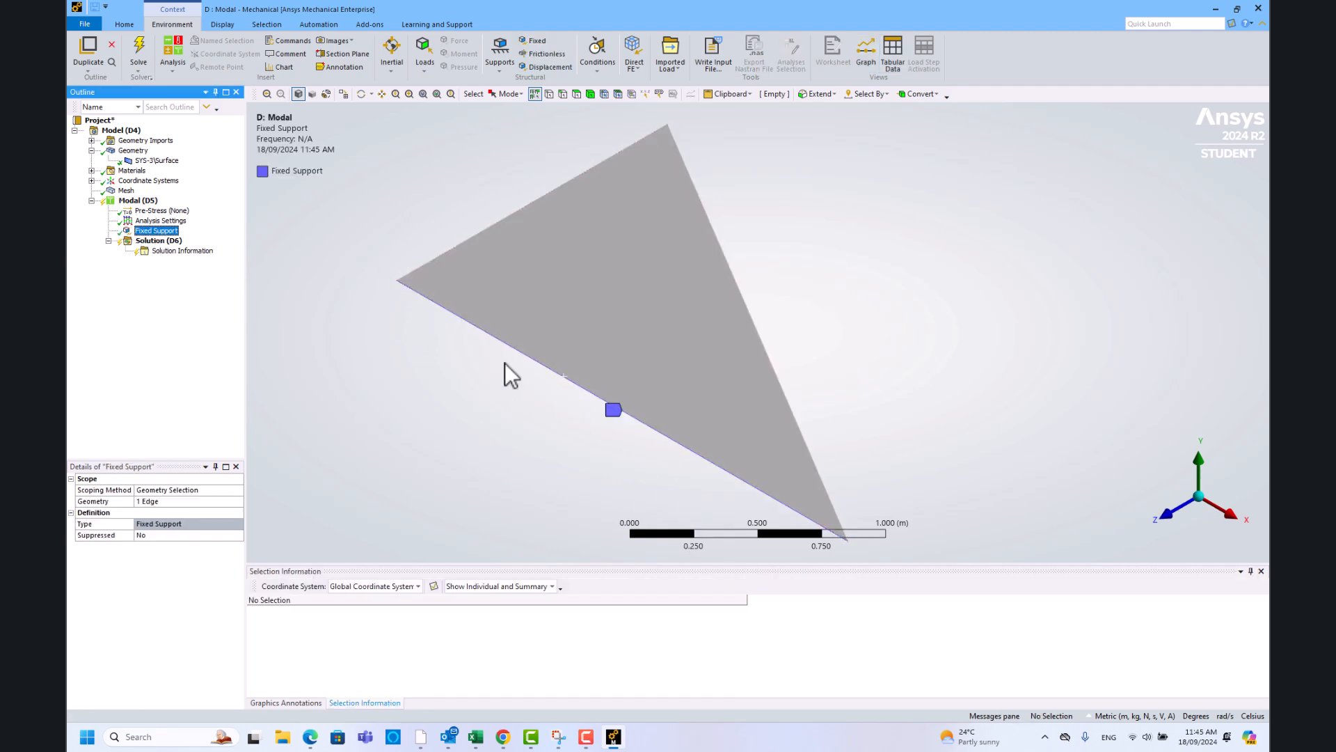
- Insert a Total Deformation result under Solution
right_click(159, 240)
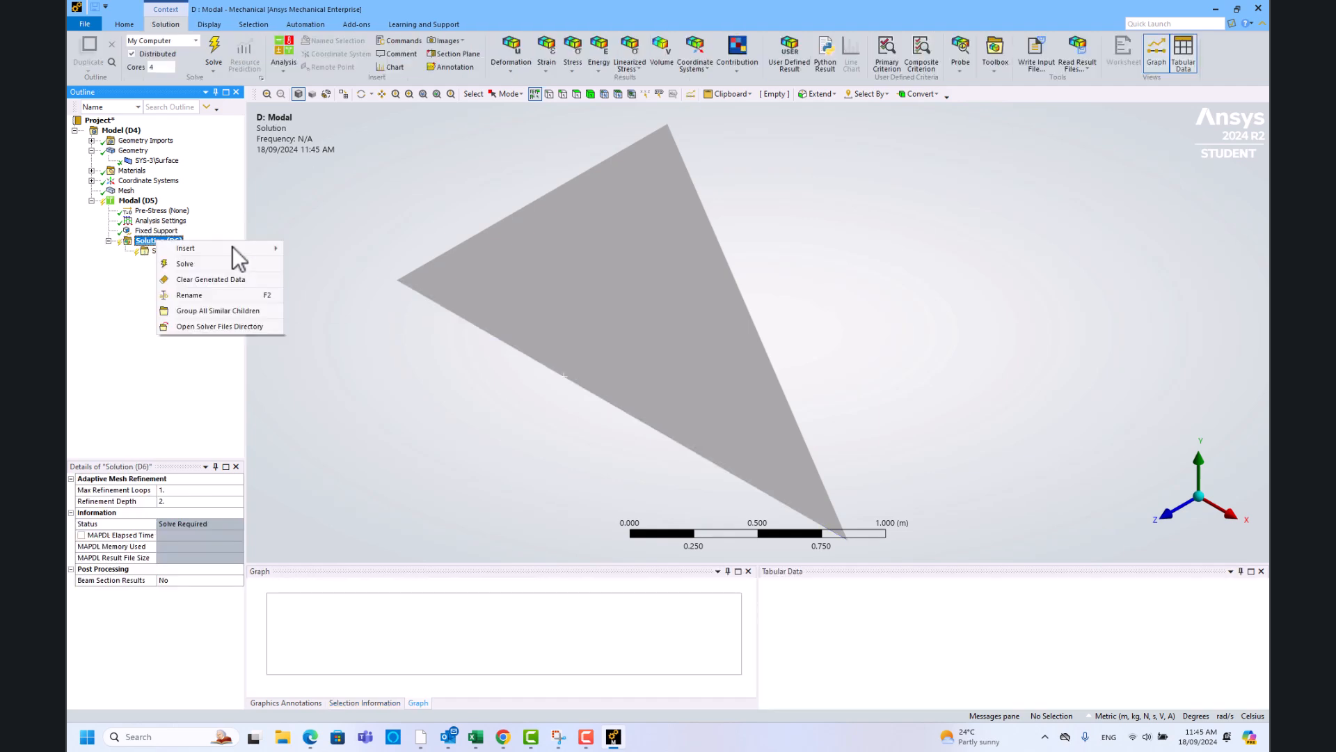
mouse_move(236, 248)
mouse_move(337, 258)
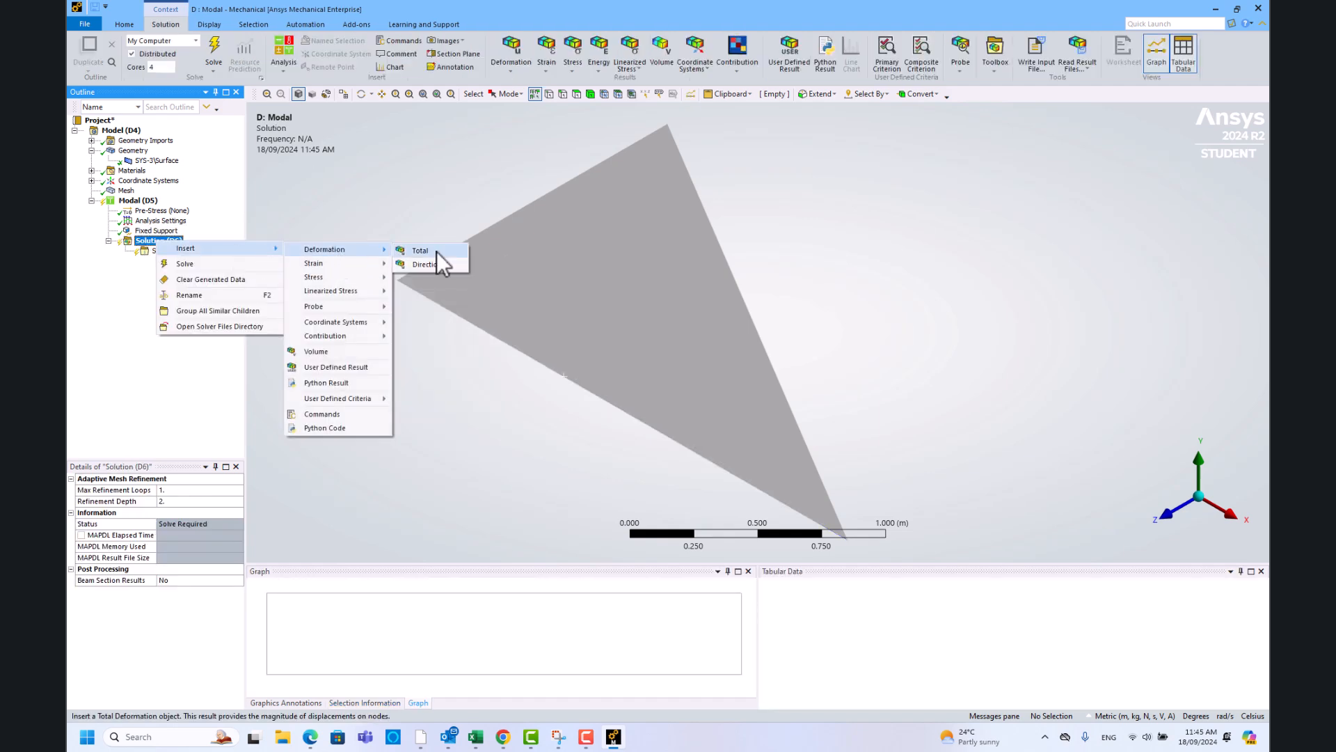
click(444, 249)
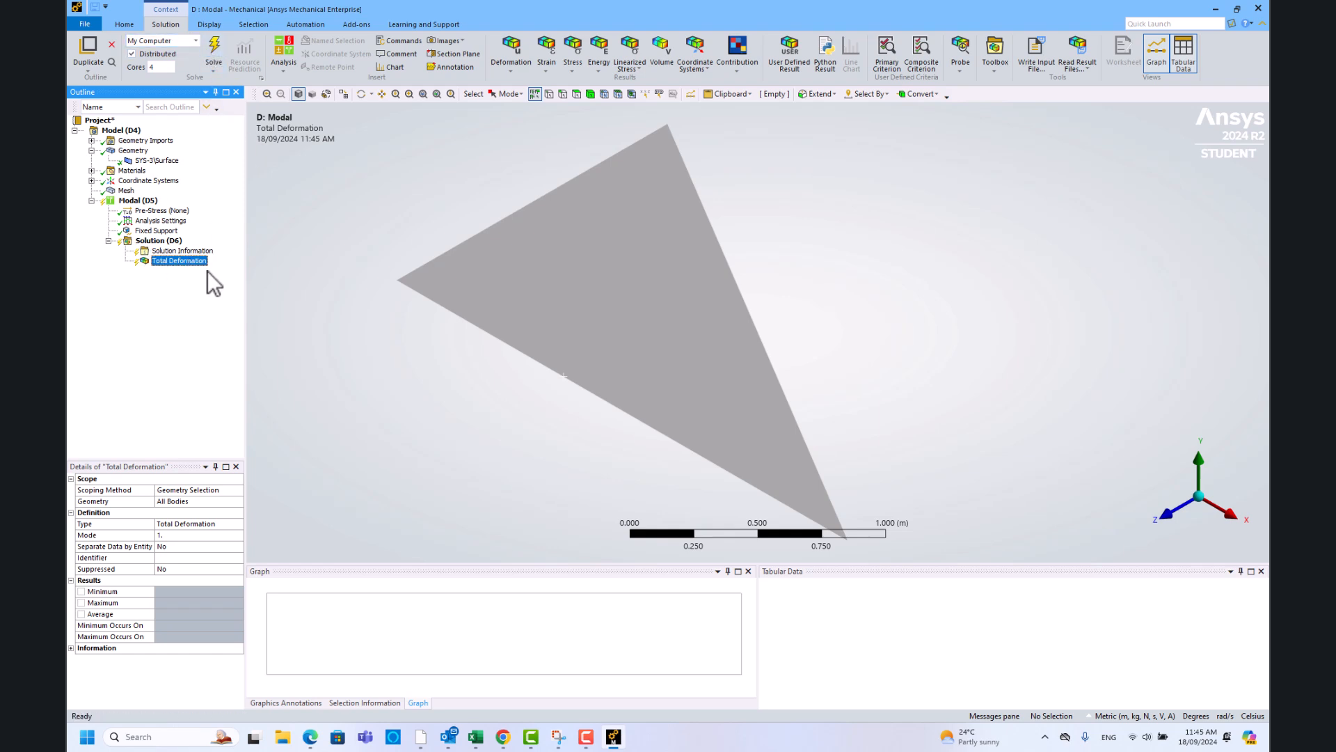
click(159, 240)
- Set Max Modes to Find to 10 in Analysis Settings and solve
click(162, 220)
click(195, 490)
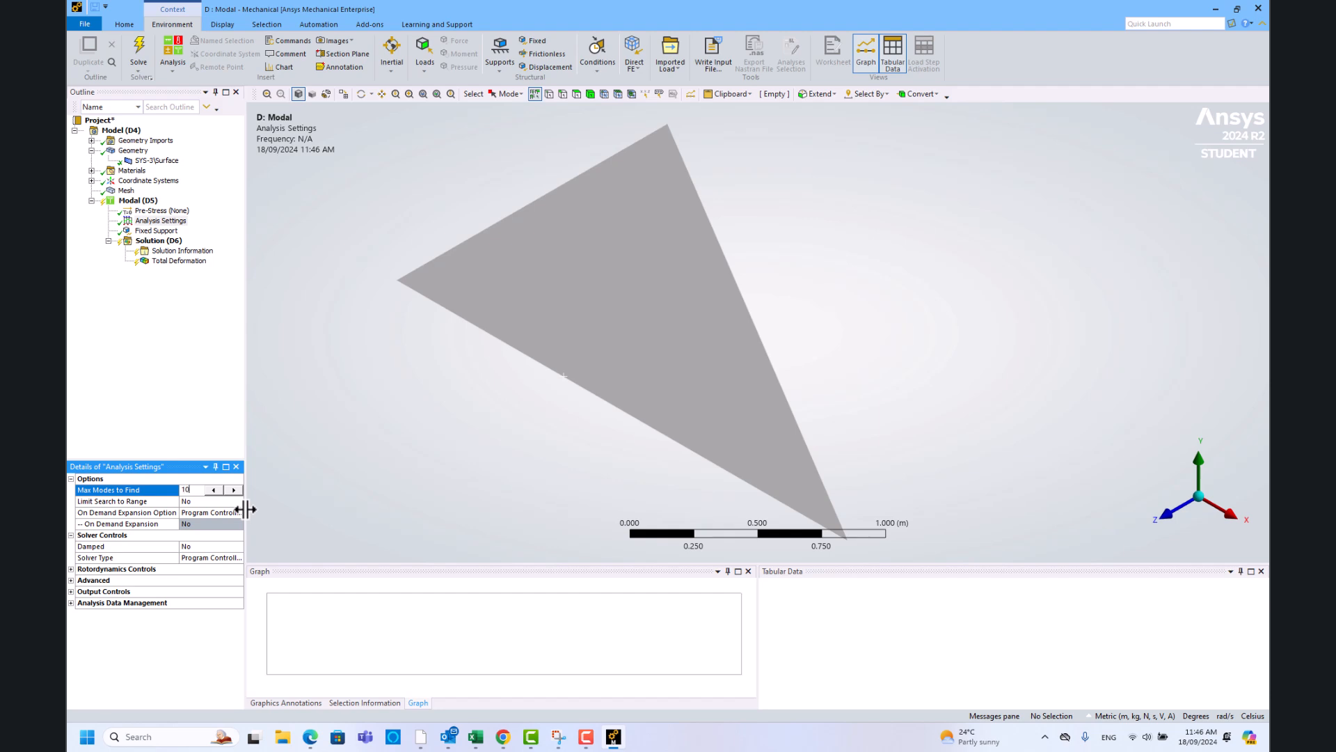
click(139, 50)
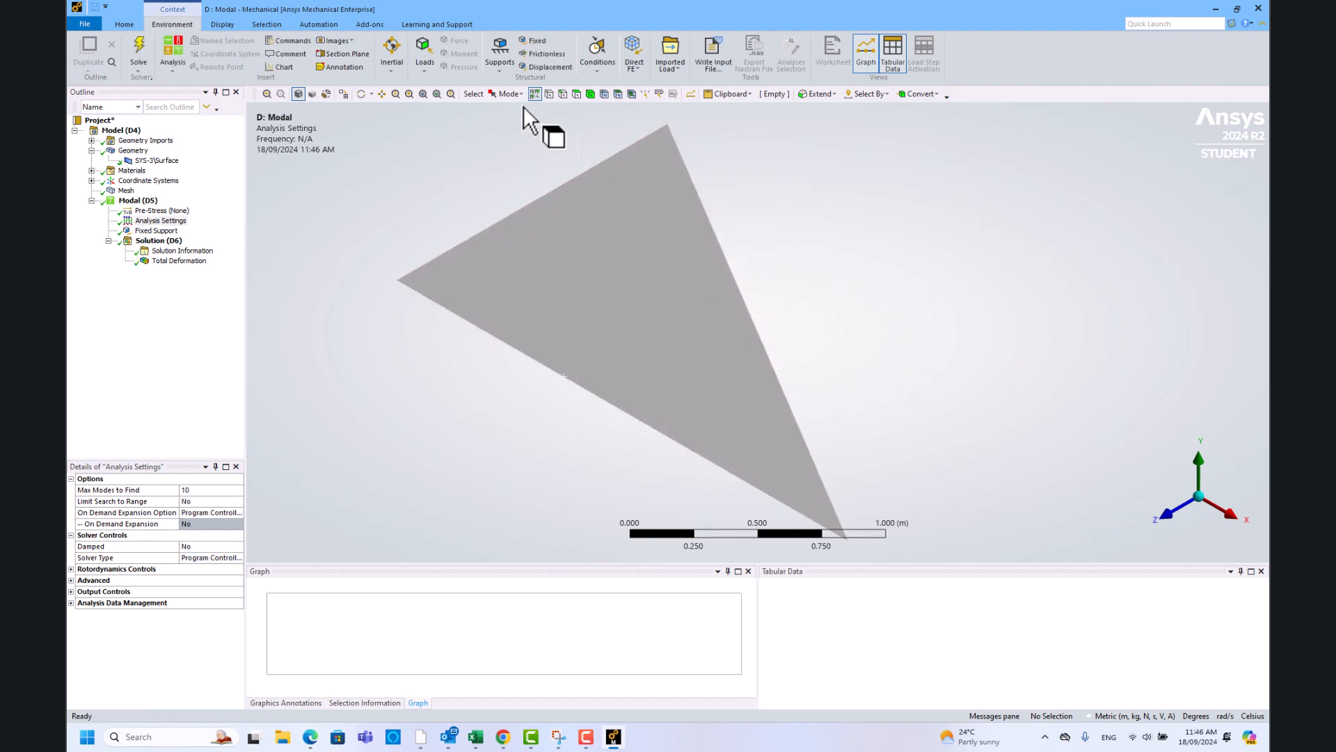
- Show mode 1's Total Deformation (61.358 Hz) with thick shells displayed at 0.1 m
click(174, 260)
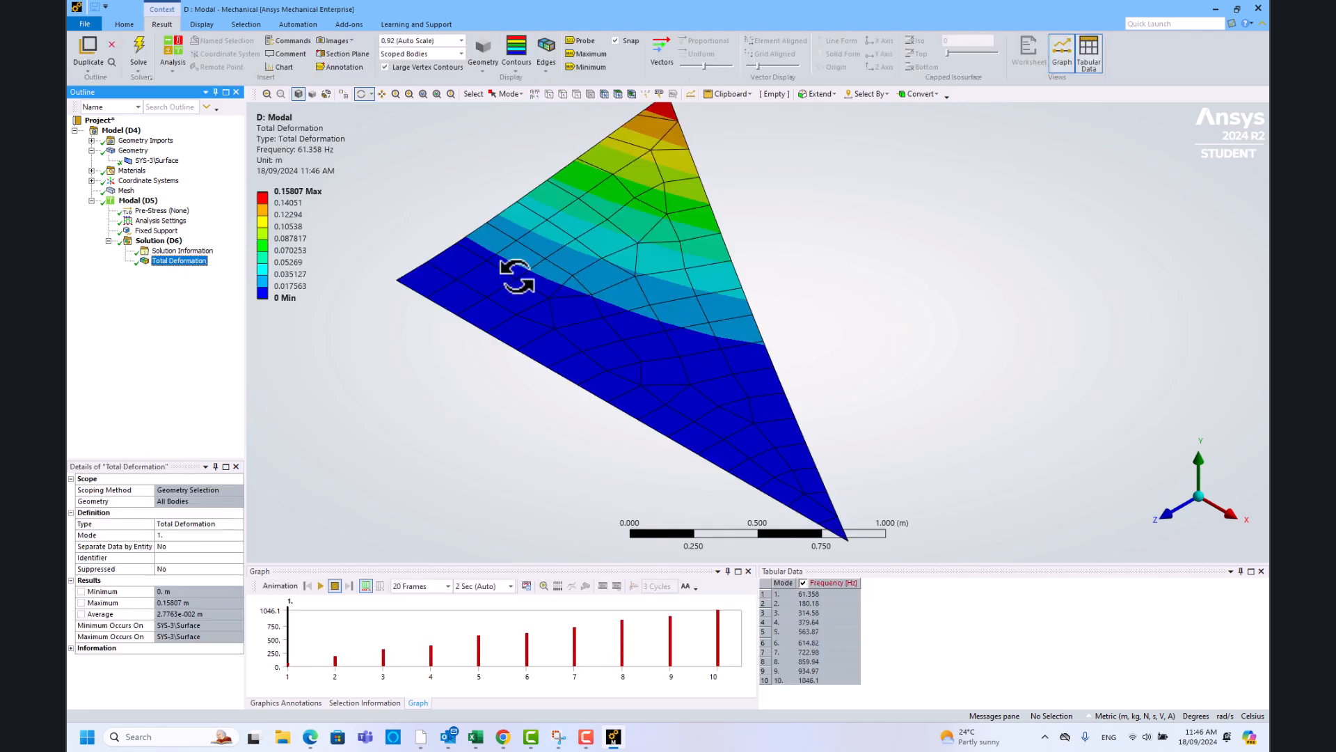
middle_drag(692, 456, 751, 453)
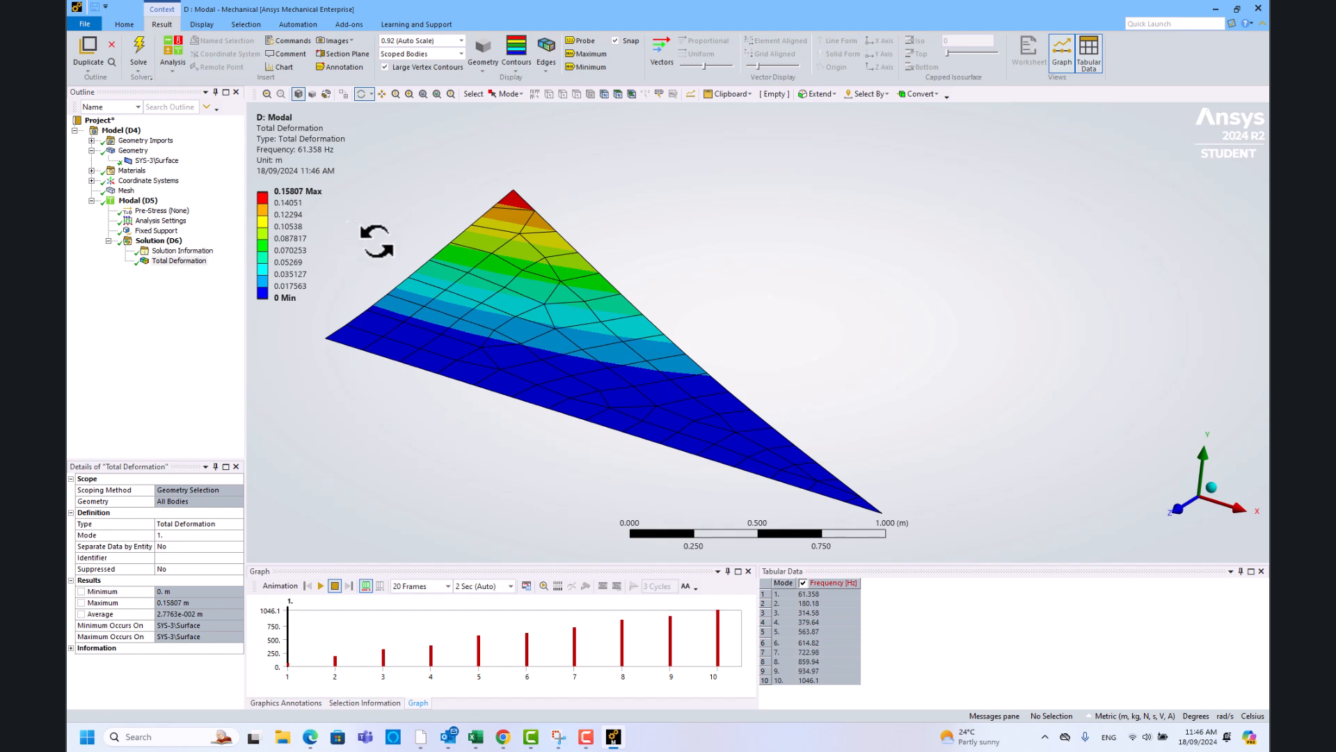
click(202, 24)
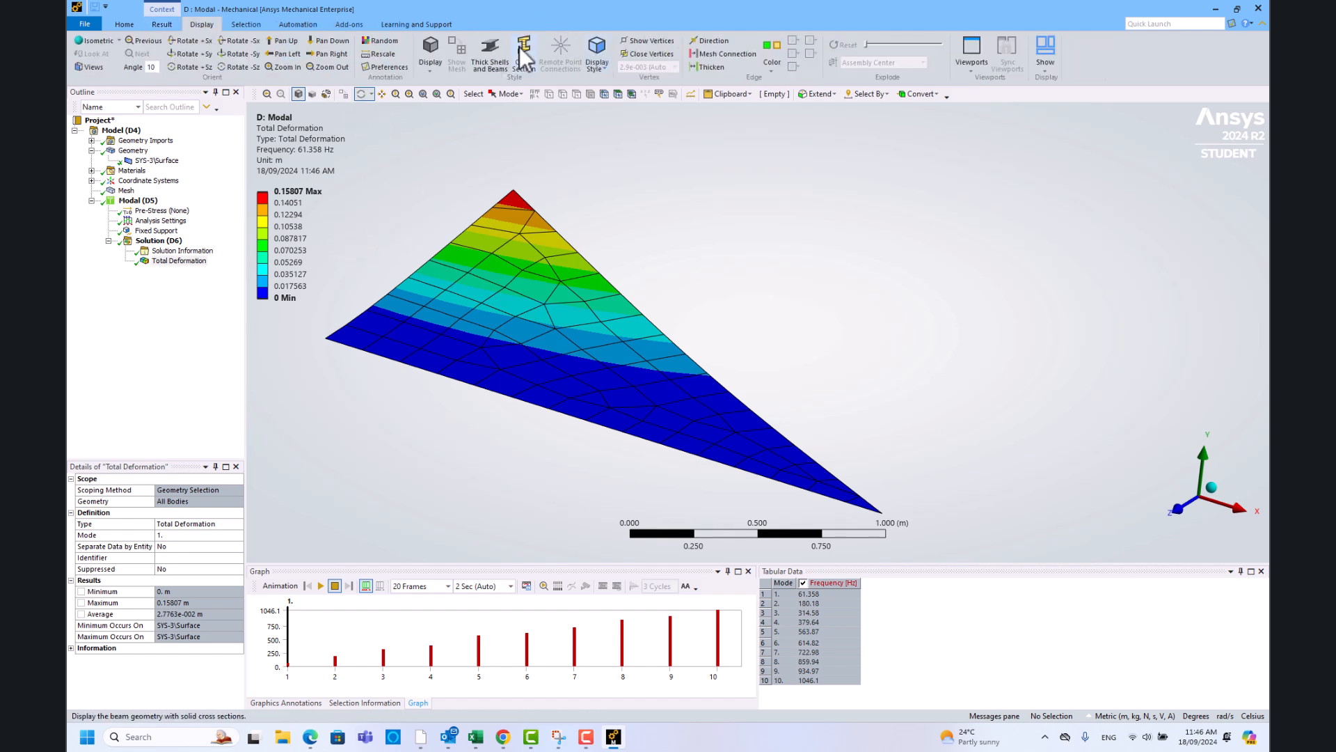
click(490, 50)
middle_drag(654, 380, 536, 377)
- Play the mode shape animation, view it from another angle, then stop it
click(320, 585)
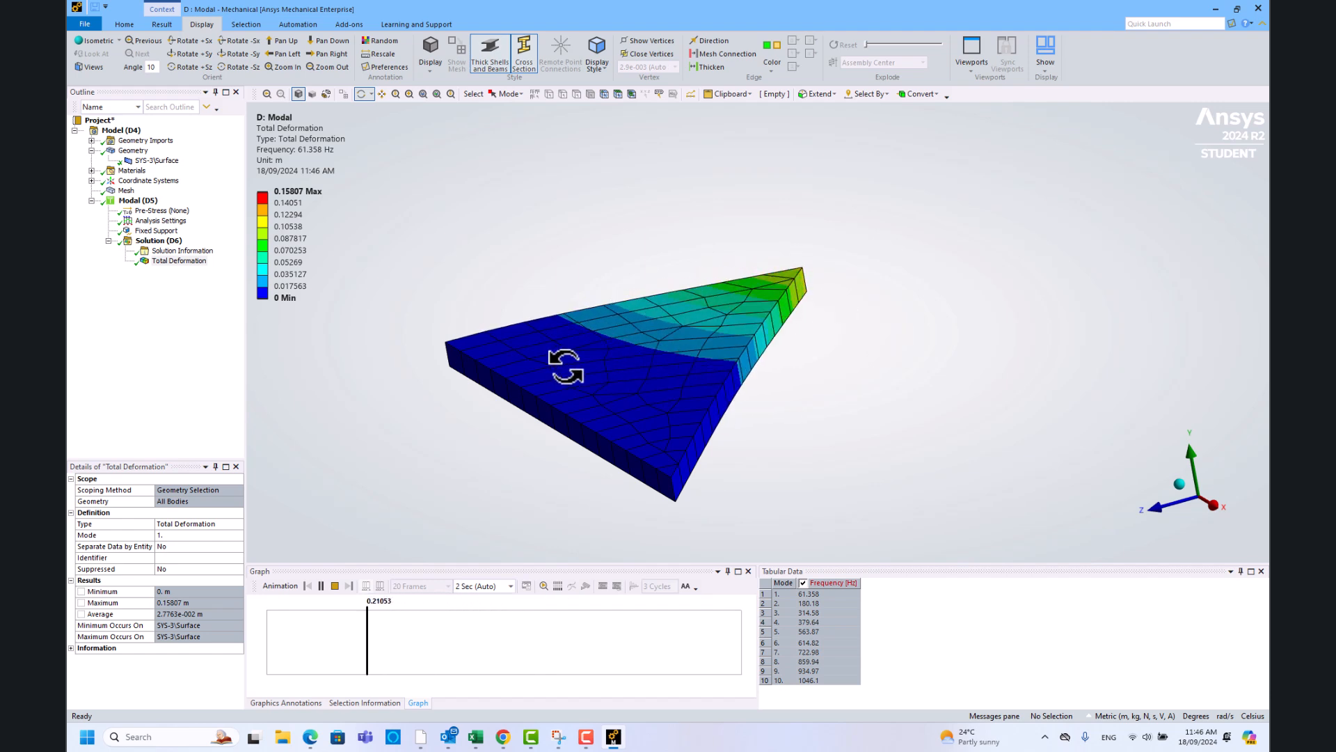
drag(607, 444, 639, 463)
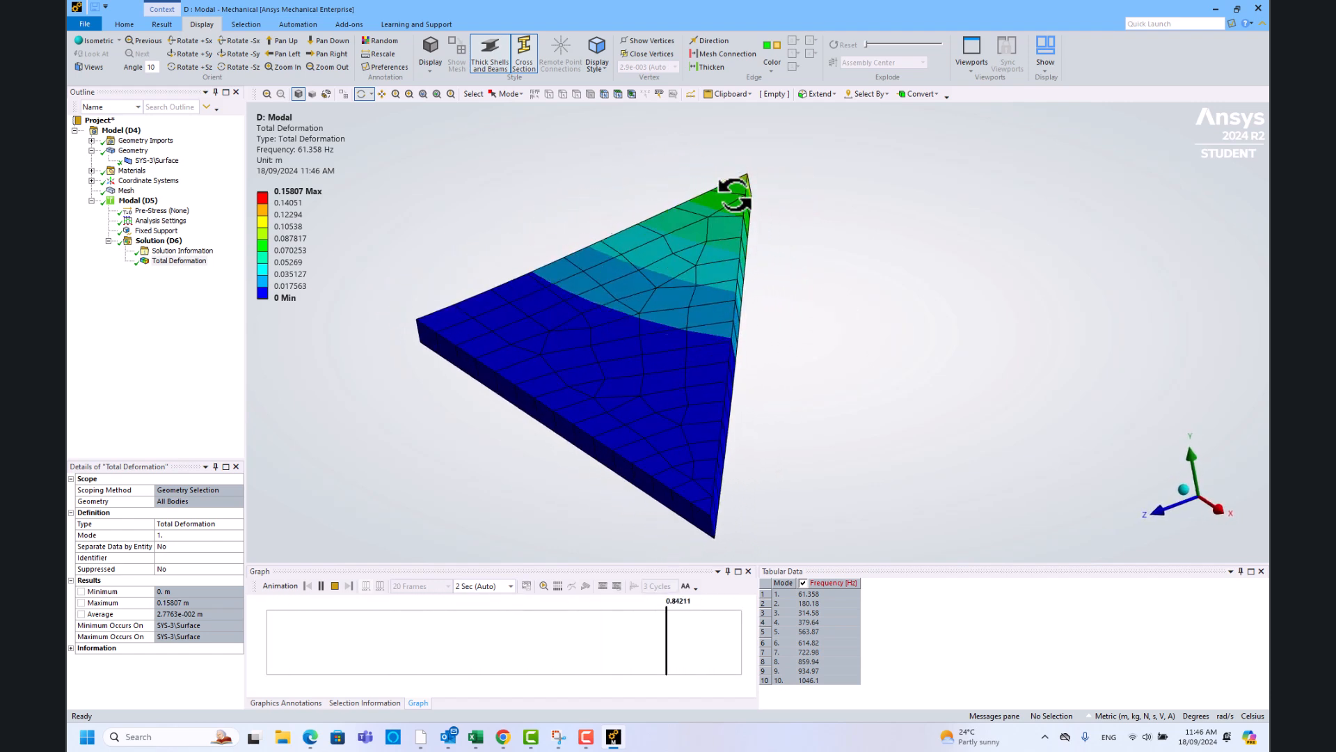
click(335, 586)
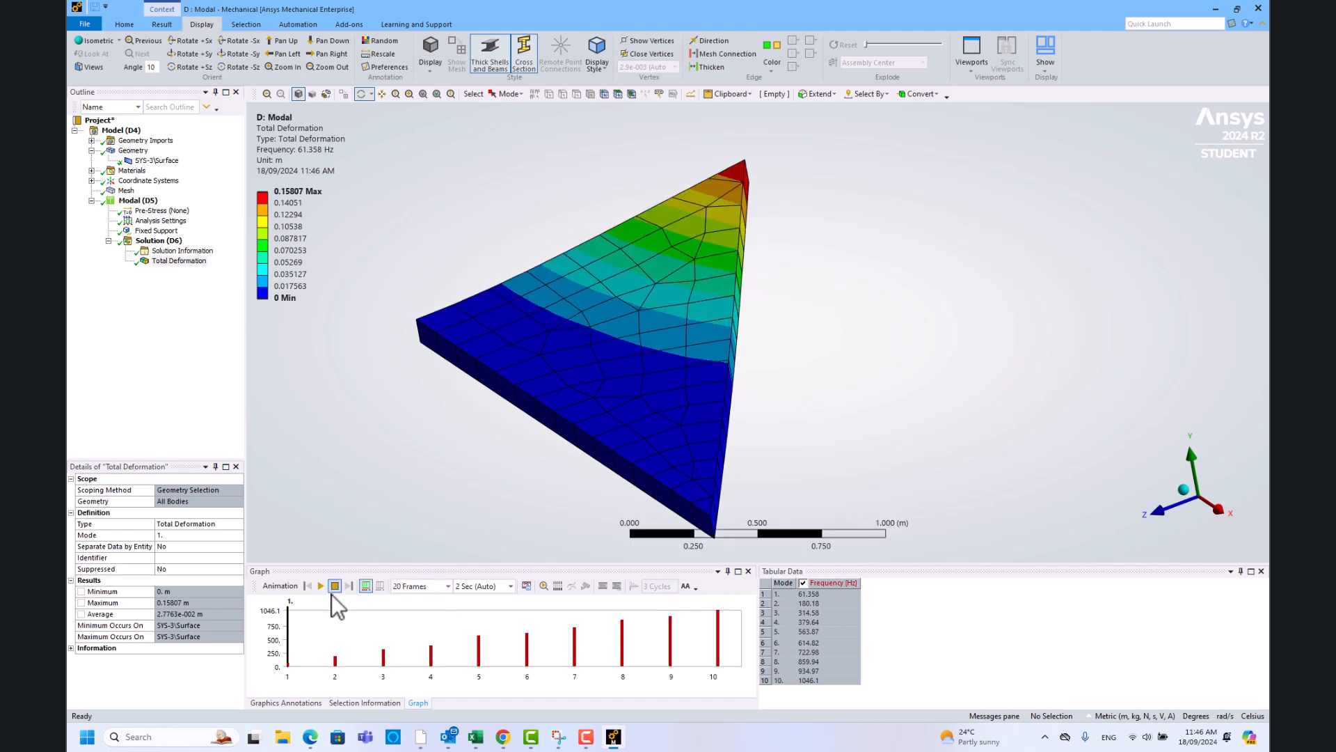
- Retrieve mode 2 (180.18 Hz) from the frequency chart into the Total Deformation result
click(336, 656)
right_click(334, 656)
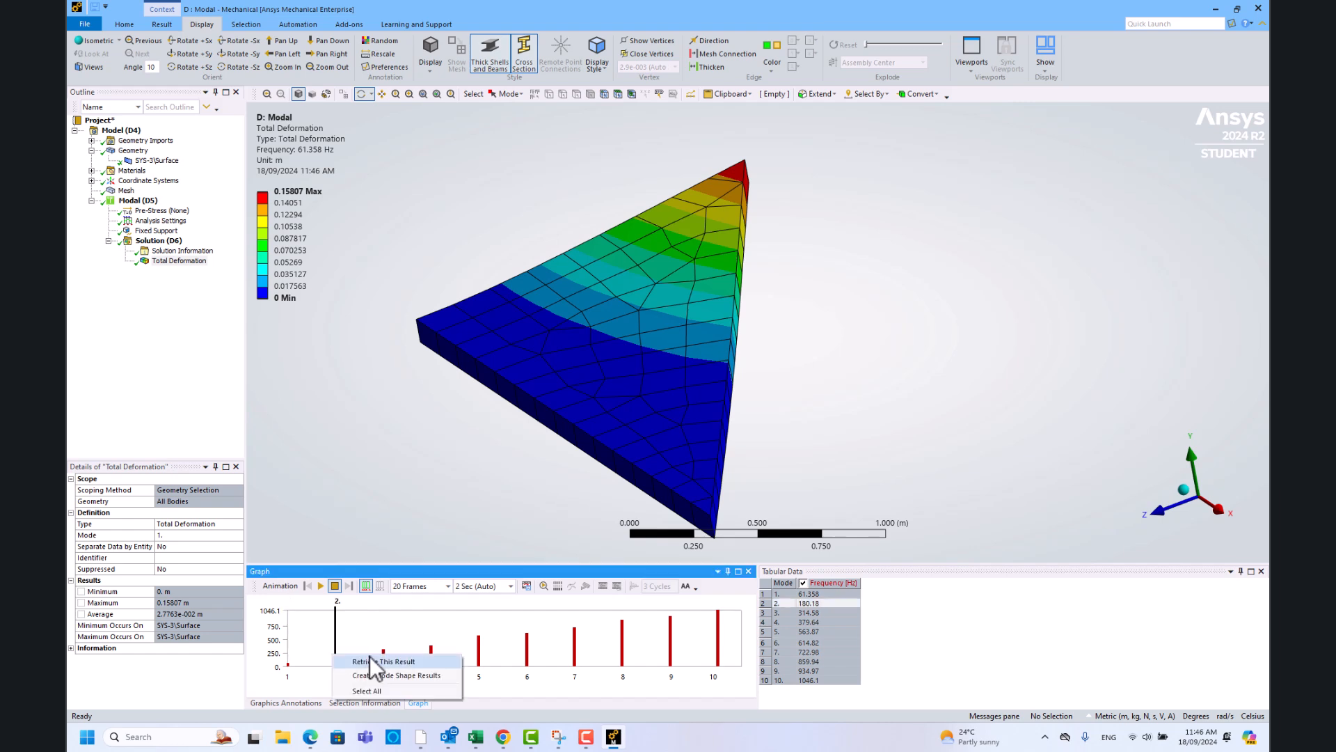
click(375, 661)
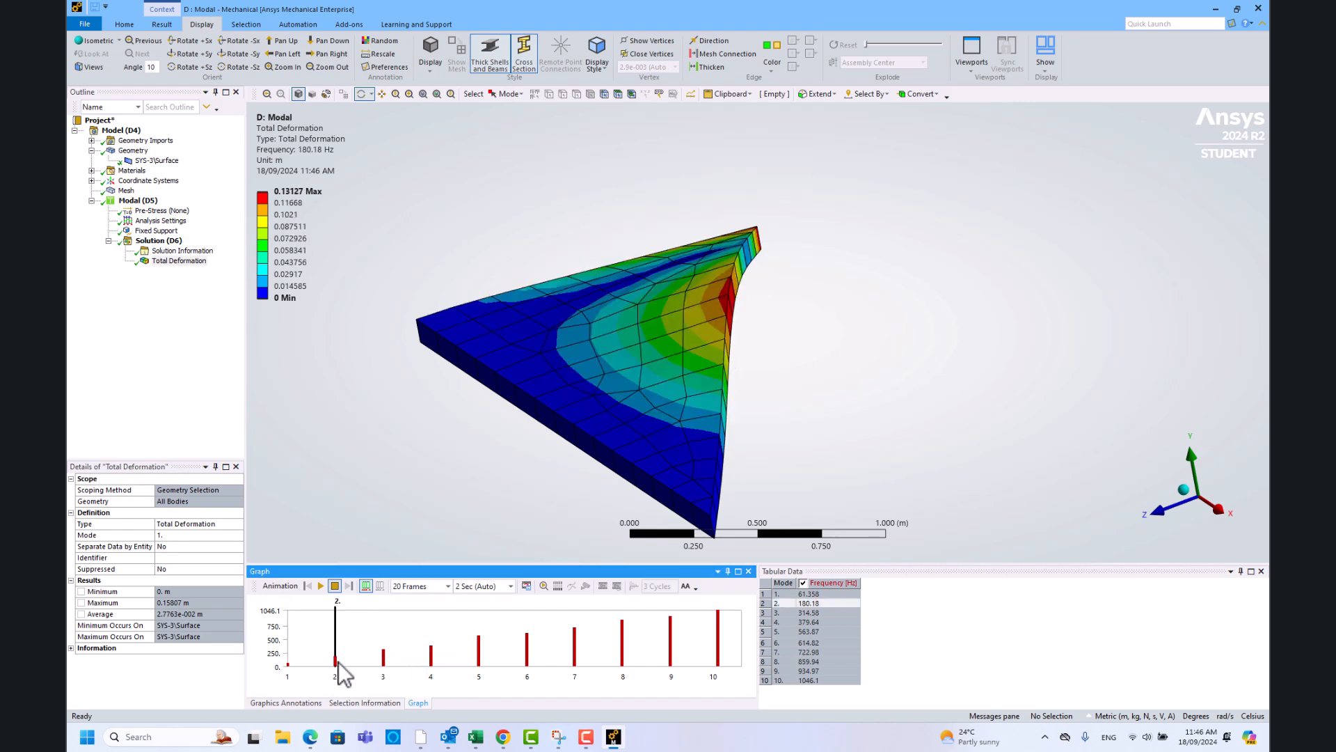
- Animate the mode 2 shape, orbiting the model and then viewing it down the Y axis
click(321, 586)
drag(501, 409, 805, 432)
drag(641, 356, 471, 401)
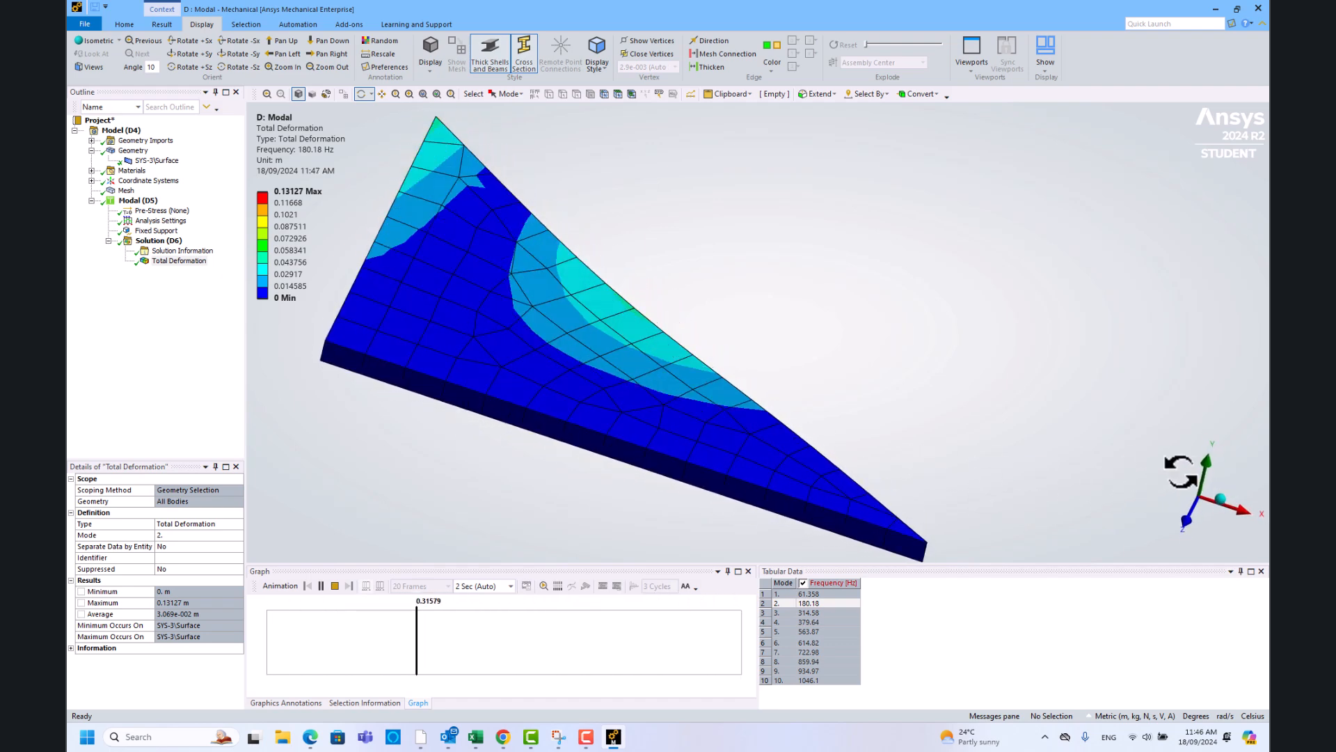
click(1209, 464)
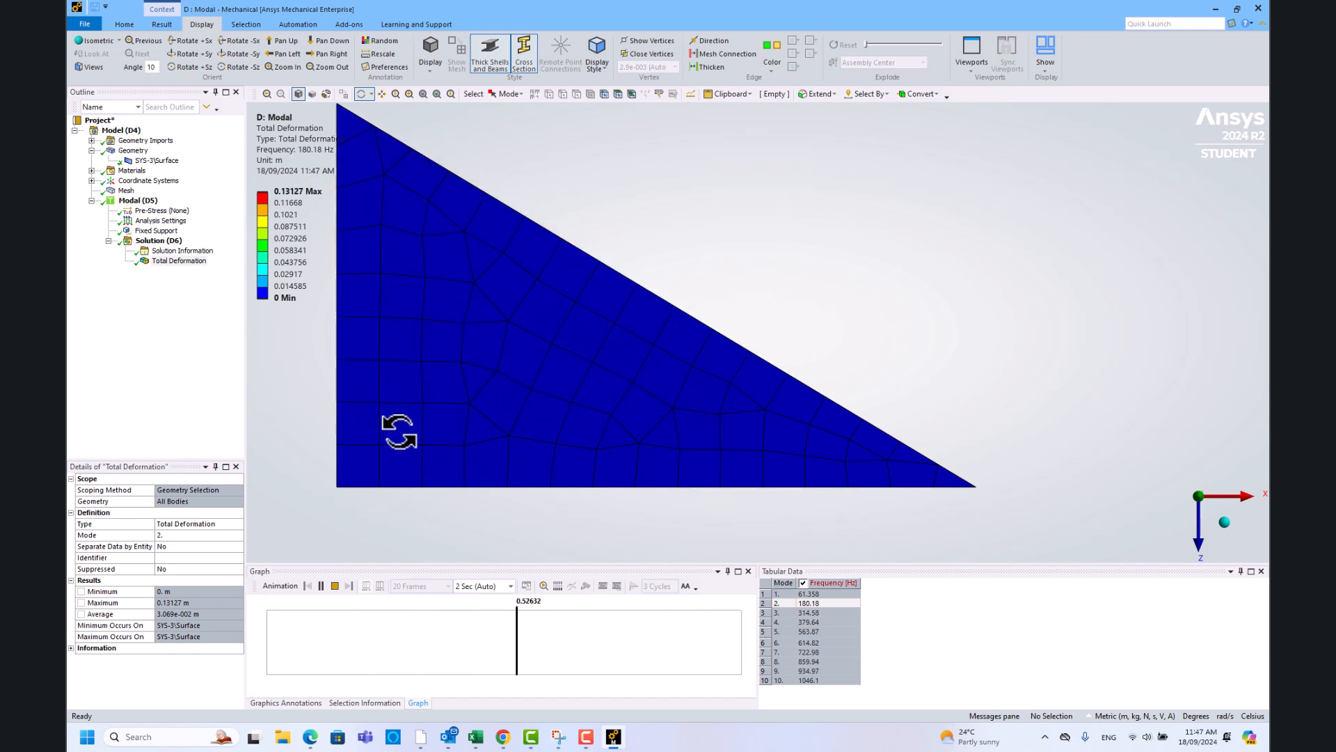
- Stop the current animation and load mode 3 (314.58 Hz) into Total Deformation
click(335, 587)
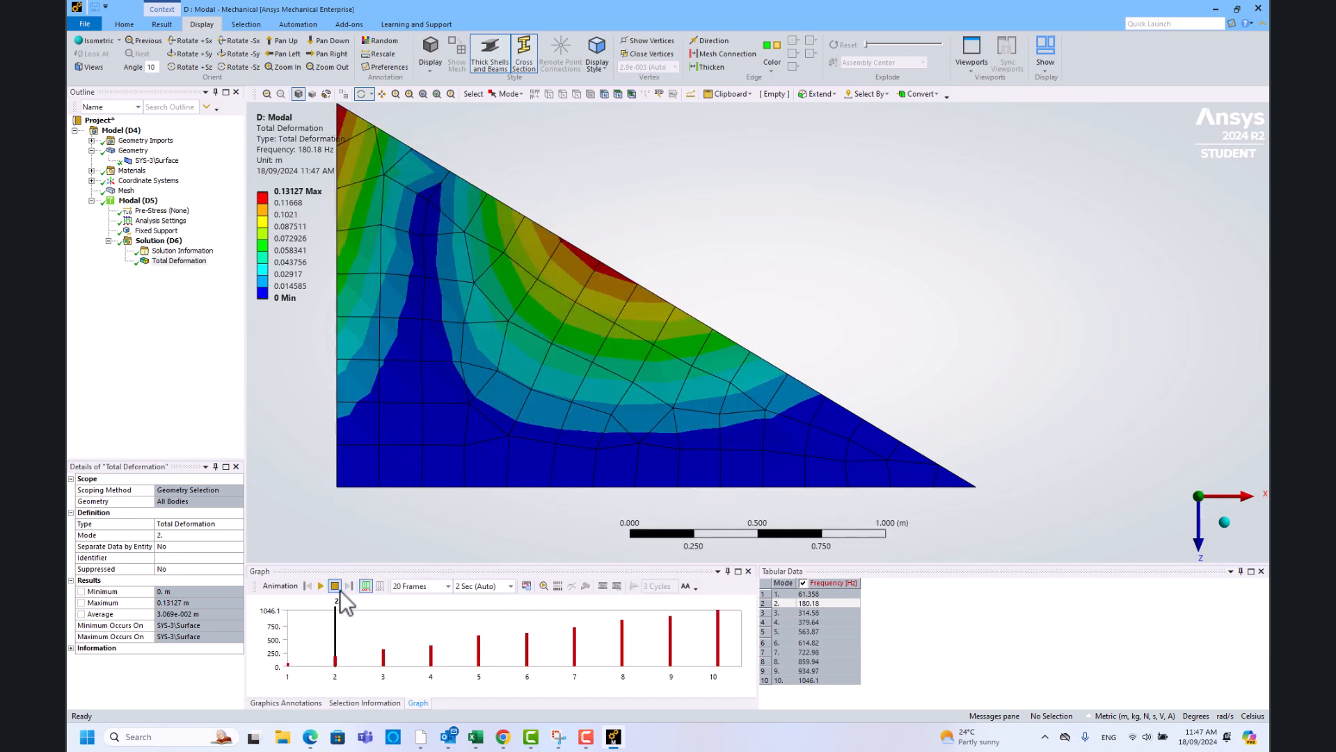
click(383, 658)
right_click(385, 658)
click(406, 658)
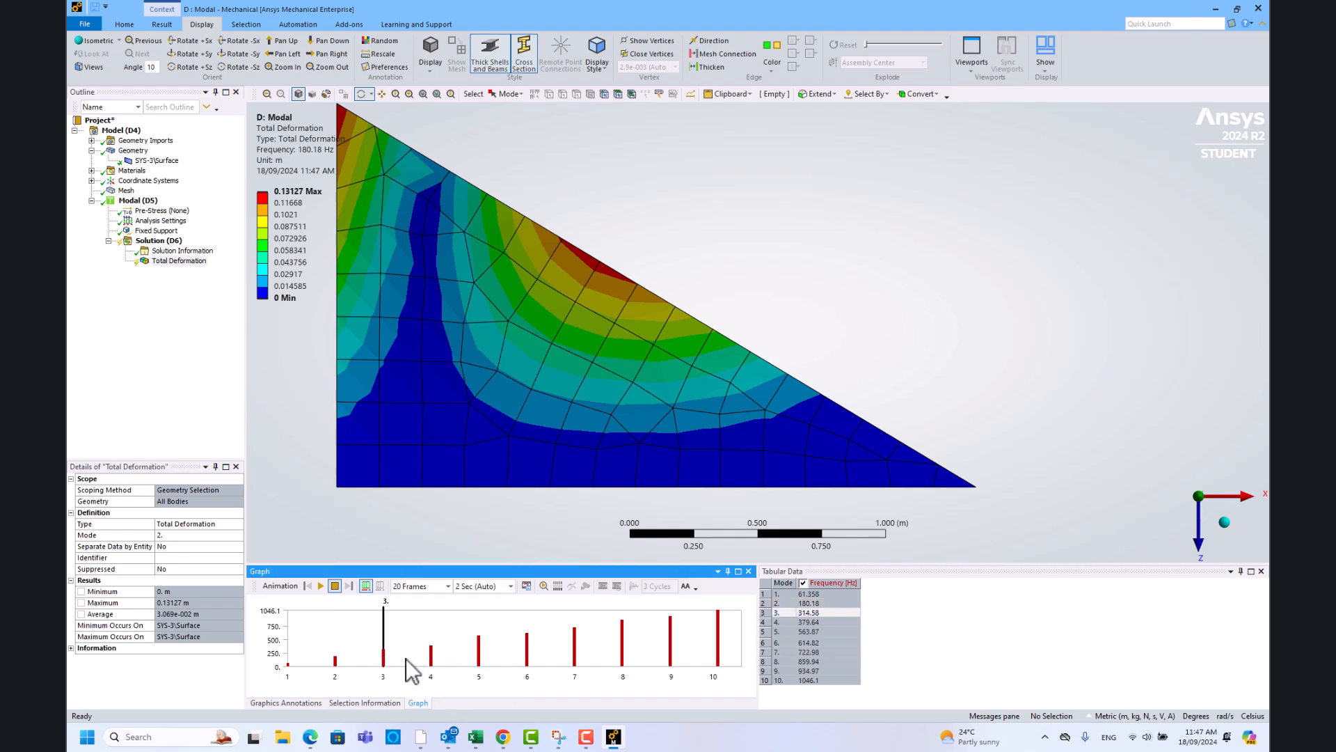
- Animate the mode 3 shape from an oblique top view, then stop the animation
click(321, 586)
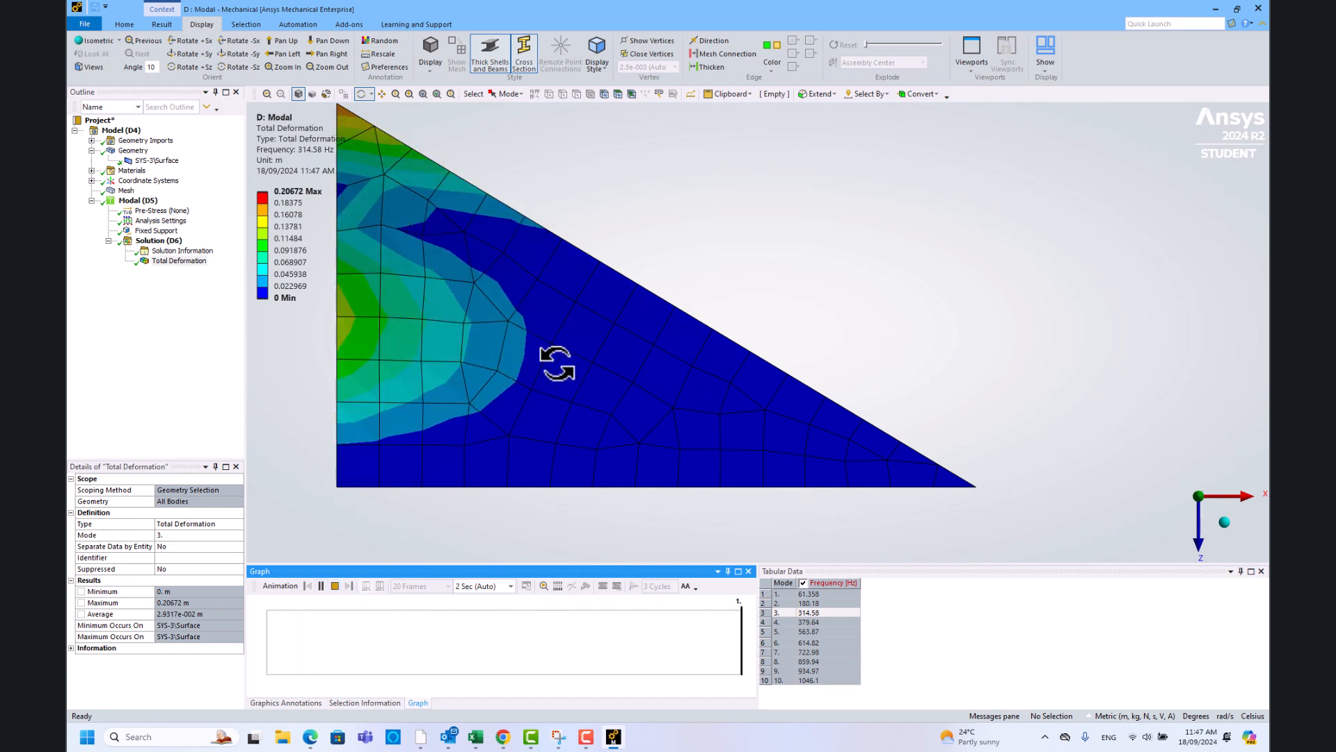
drag(585, 423, 702, 341)
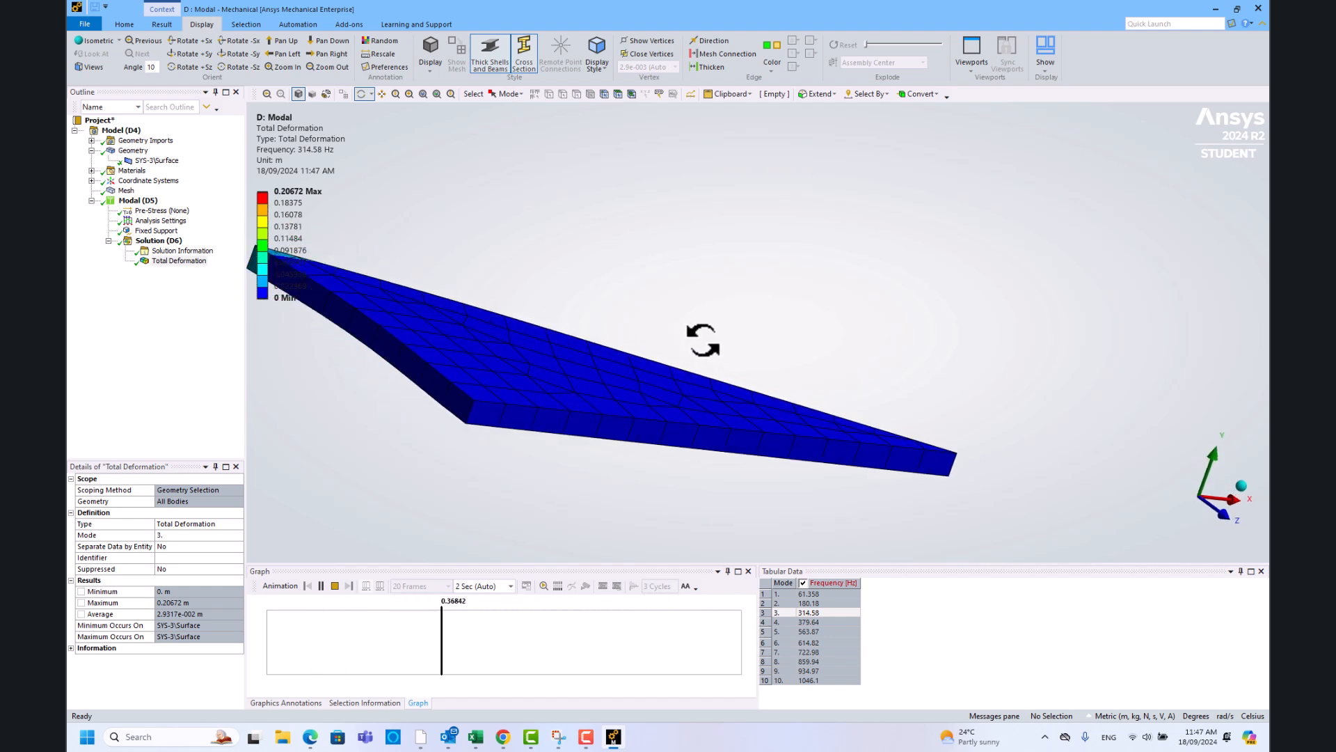
drag(703, 340, 588, 379)
click(335, 585)
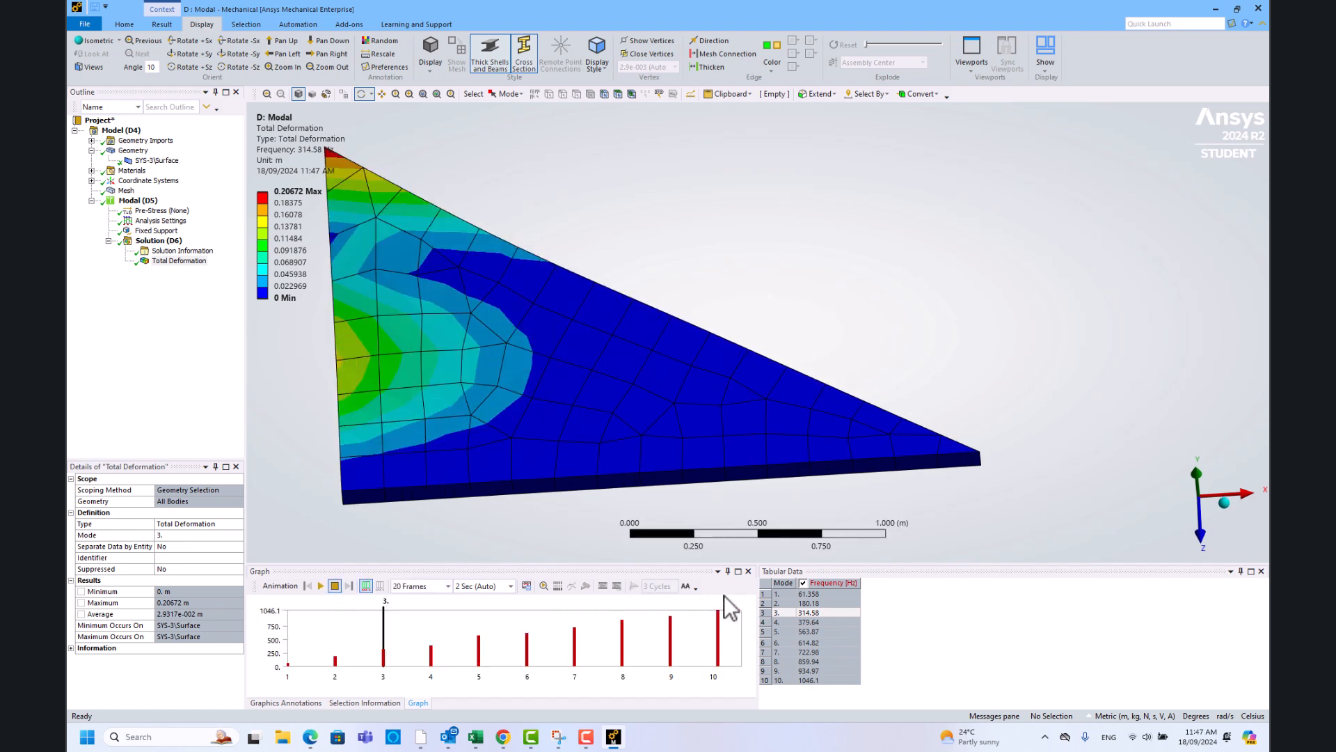
drag(761, 411, 707, 445)
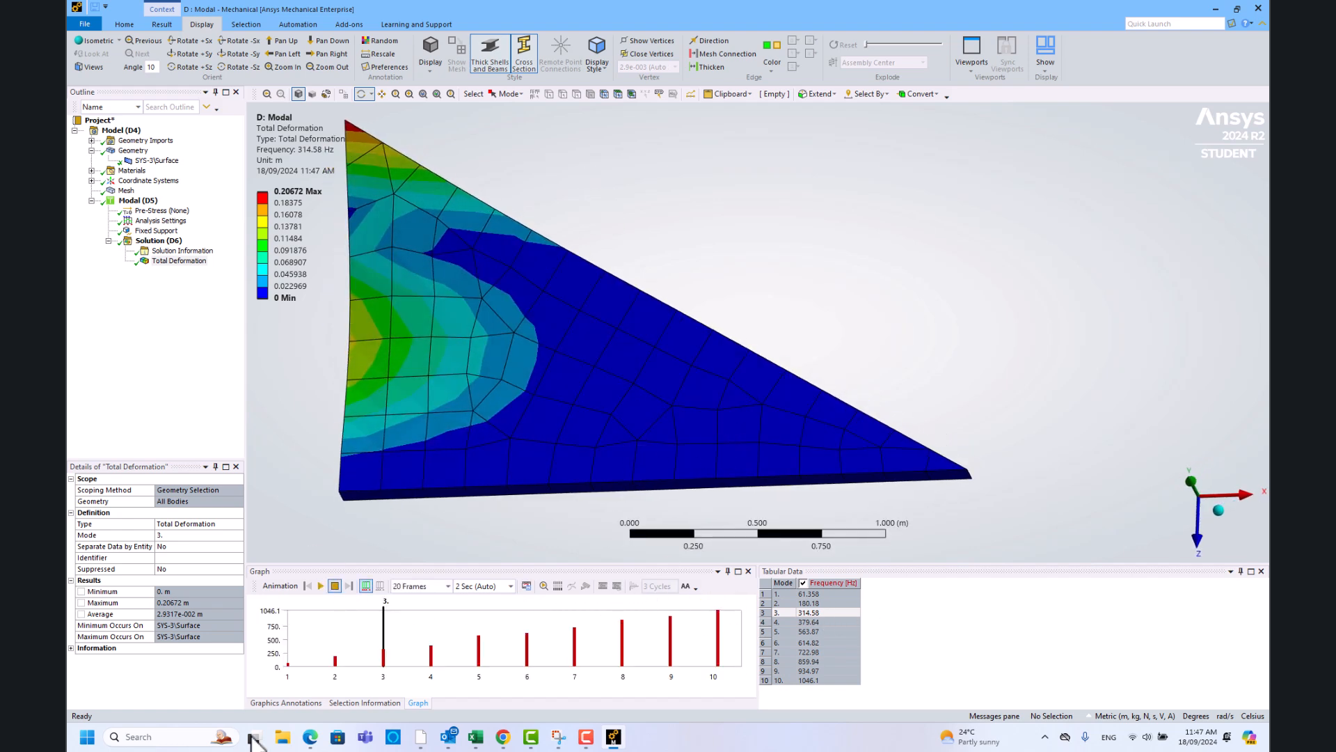
- Put Total Deformation back on mode 1 (61.358 Hz) and bring up the Plate Problem brief in Snipping Tool
click(290, 659)
right_click(290, 659)
click(328, 665)
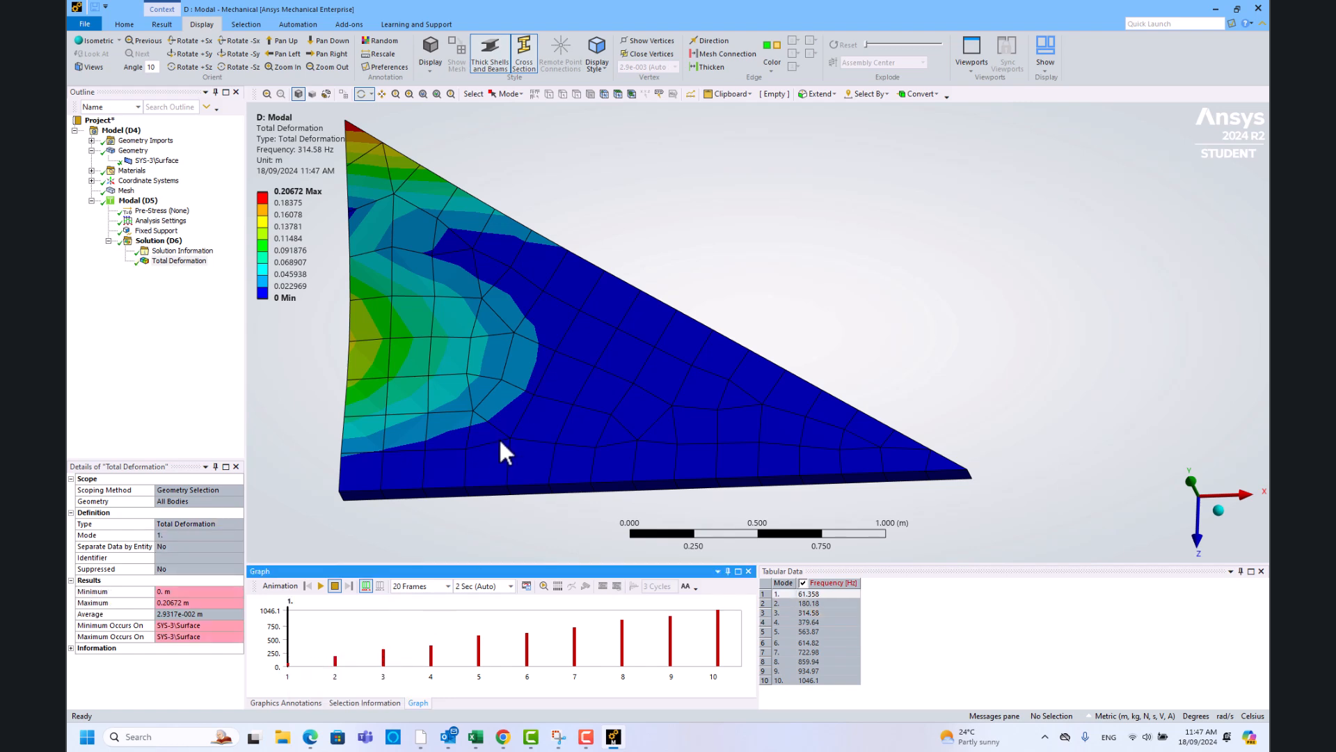
click(561, 739)
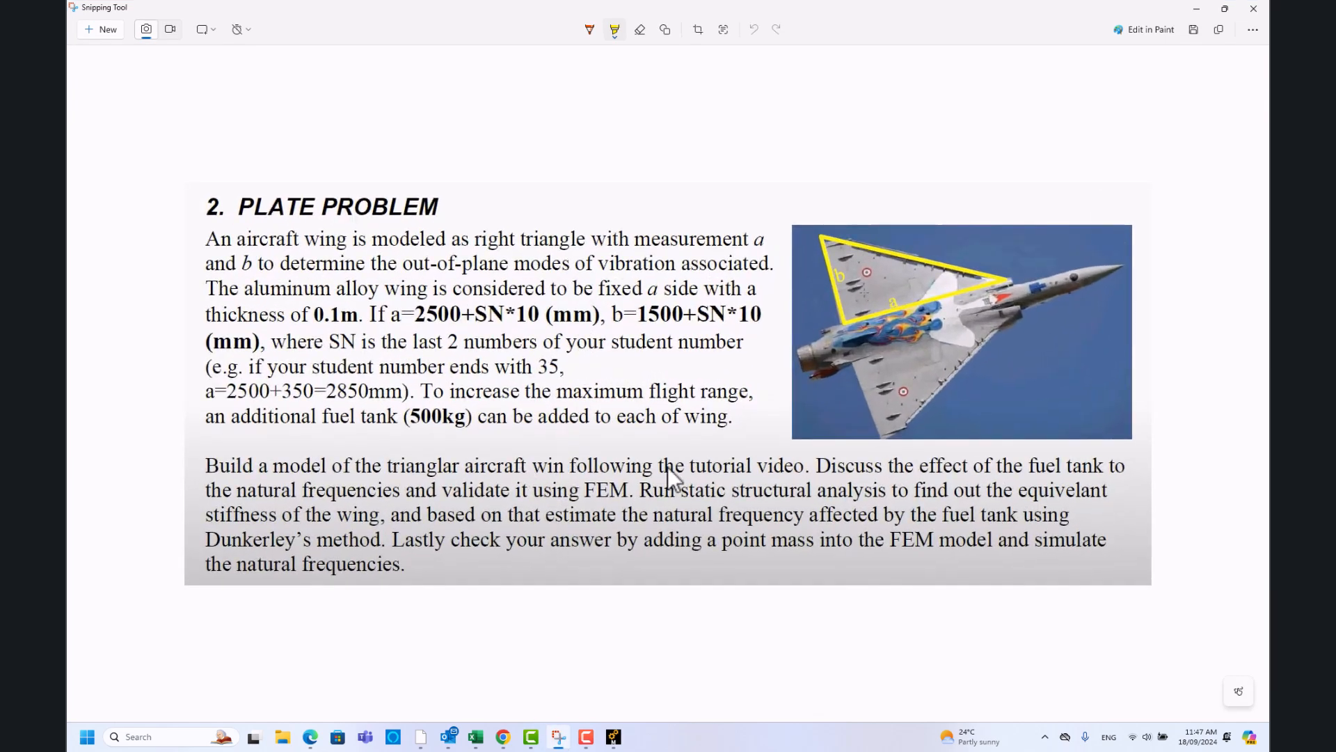
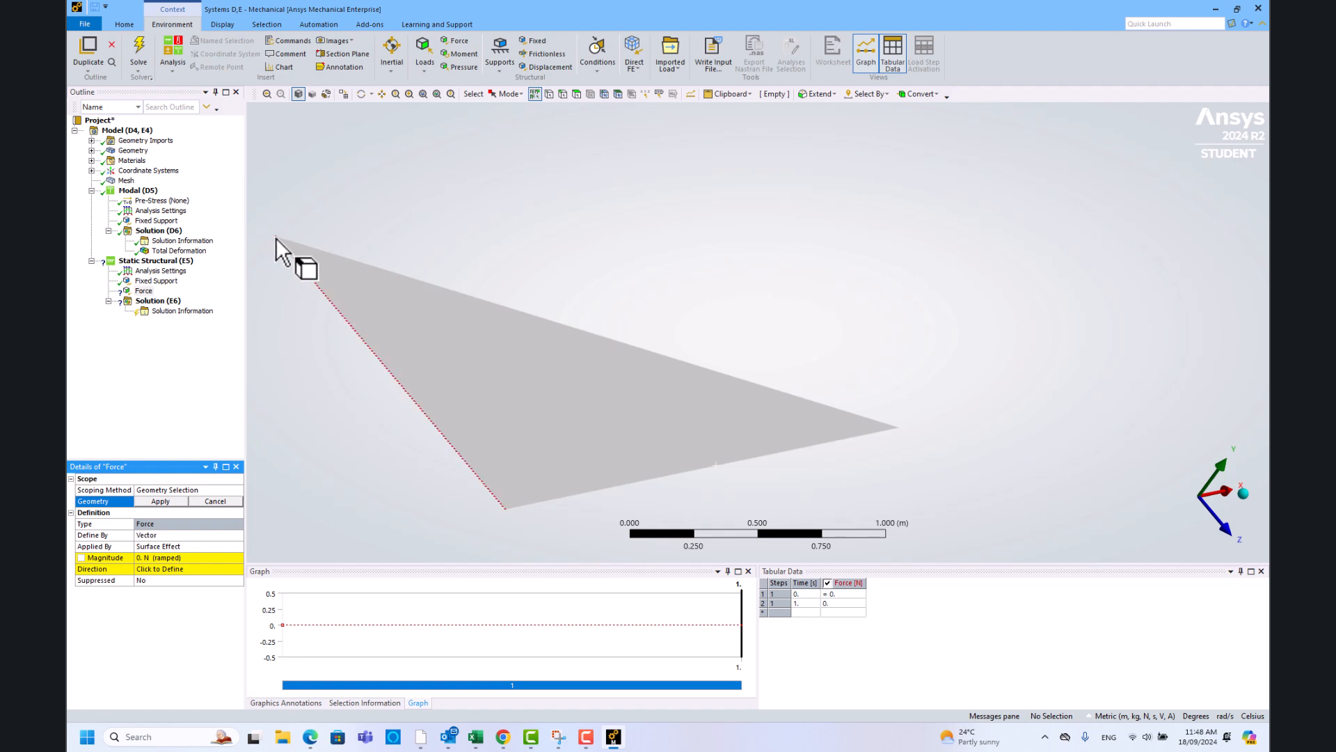
- Apply the Force to the triangle's tip vertex and define it by components
click(275, 237)
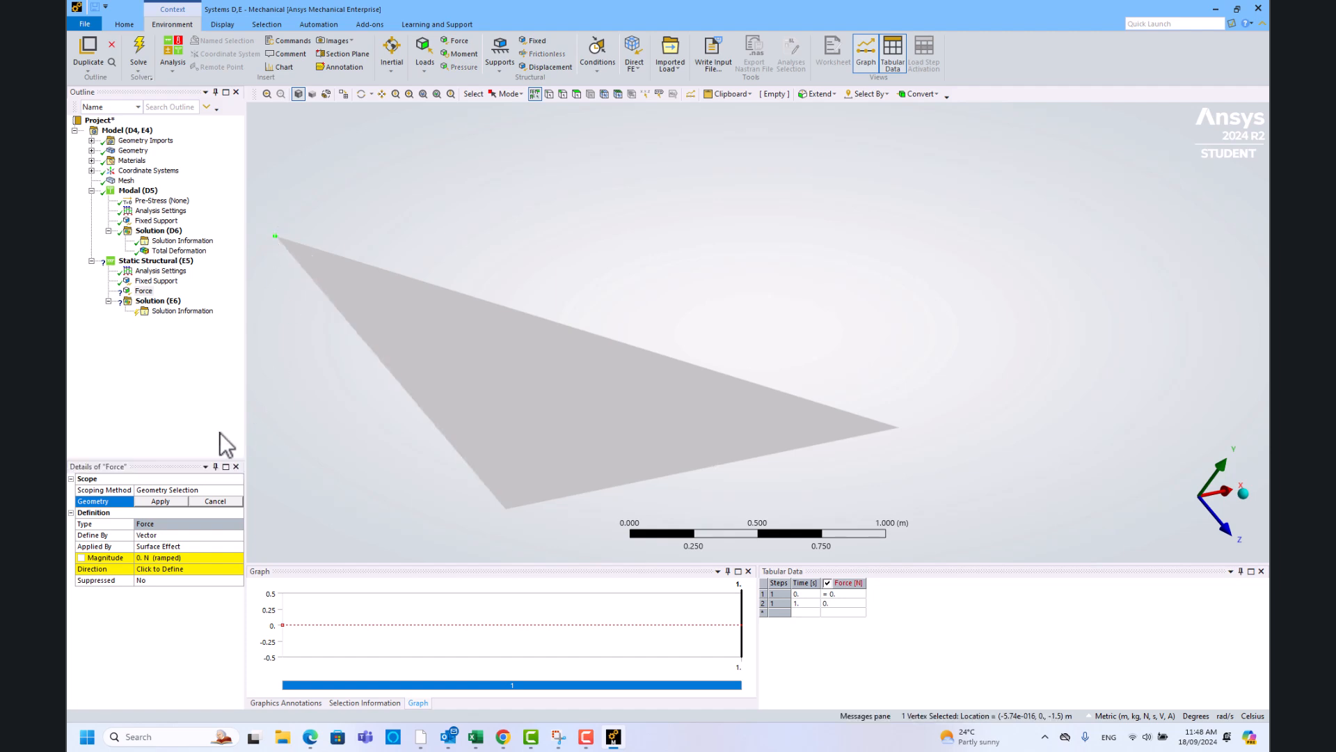
click(161, 501)
click(167, 533)
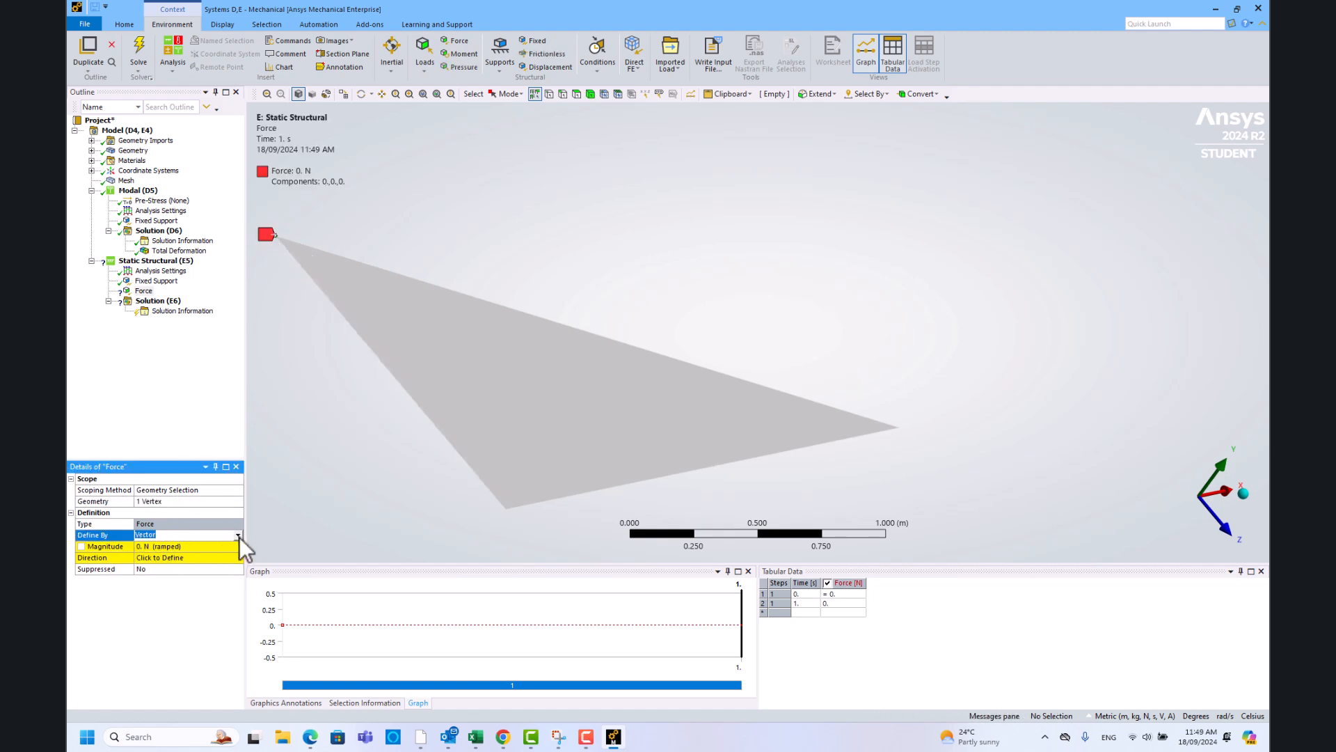
click(238, 536)
click(205, 546)
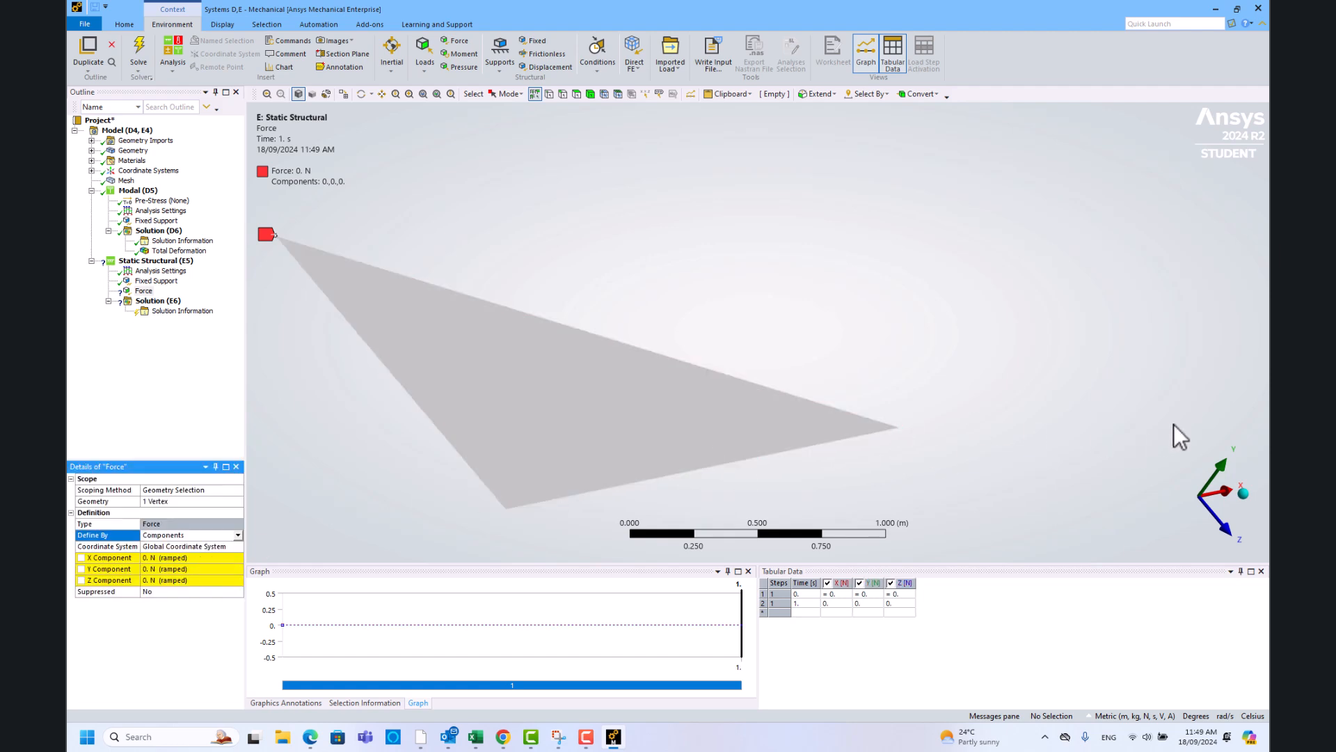
- Set the Force's Y component to -10000 N so it points downward
click(219, 569)
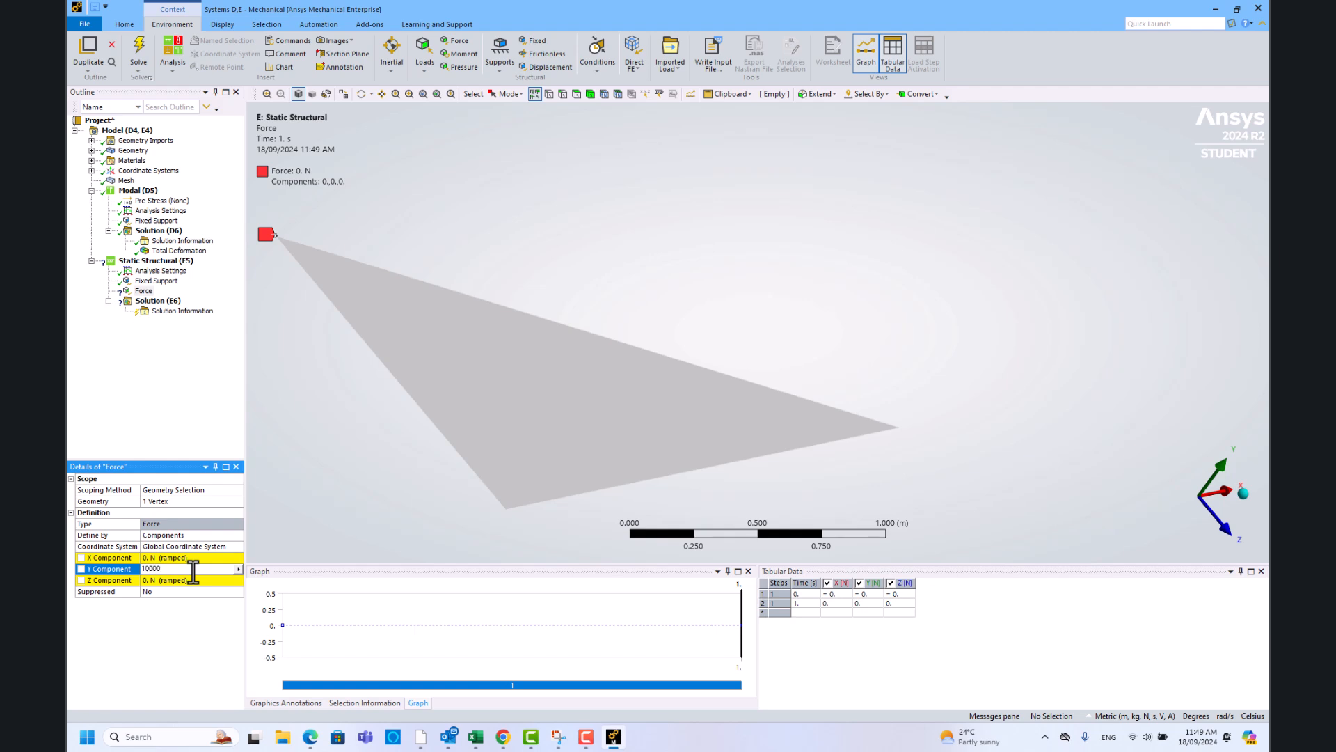
key(Return)
middle_drag(280, 426, 400, 405)
click(147, 571)
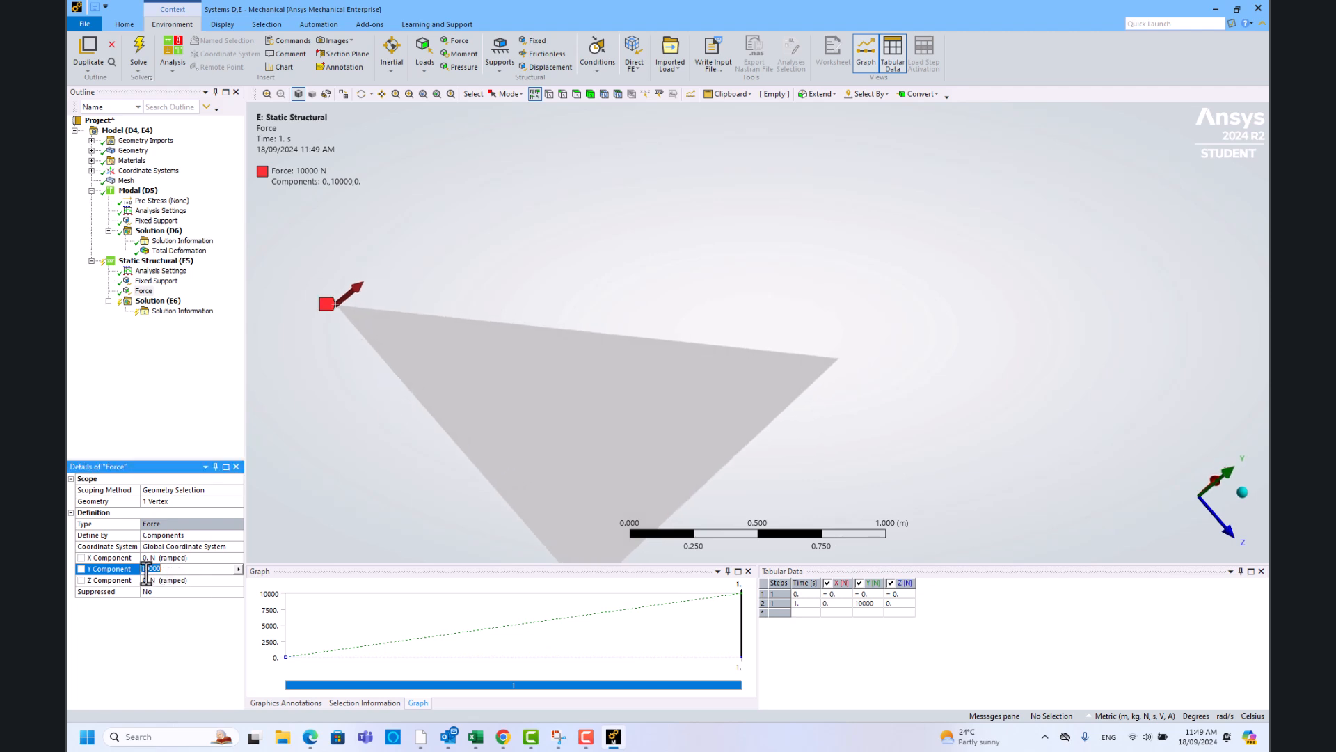
text(-)
key(Return)
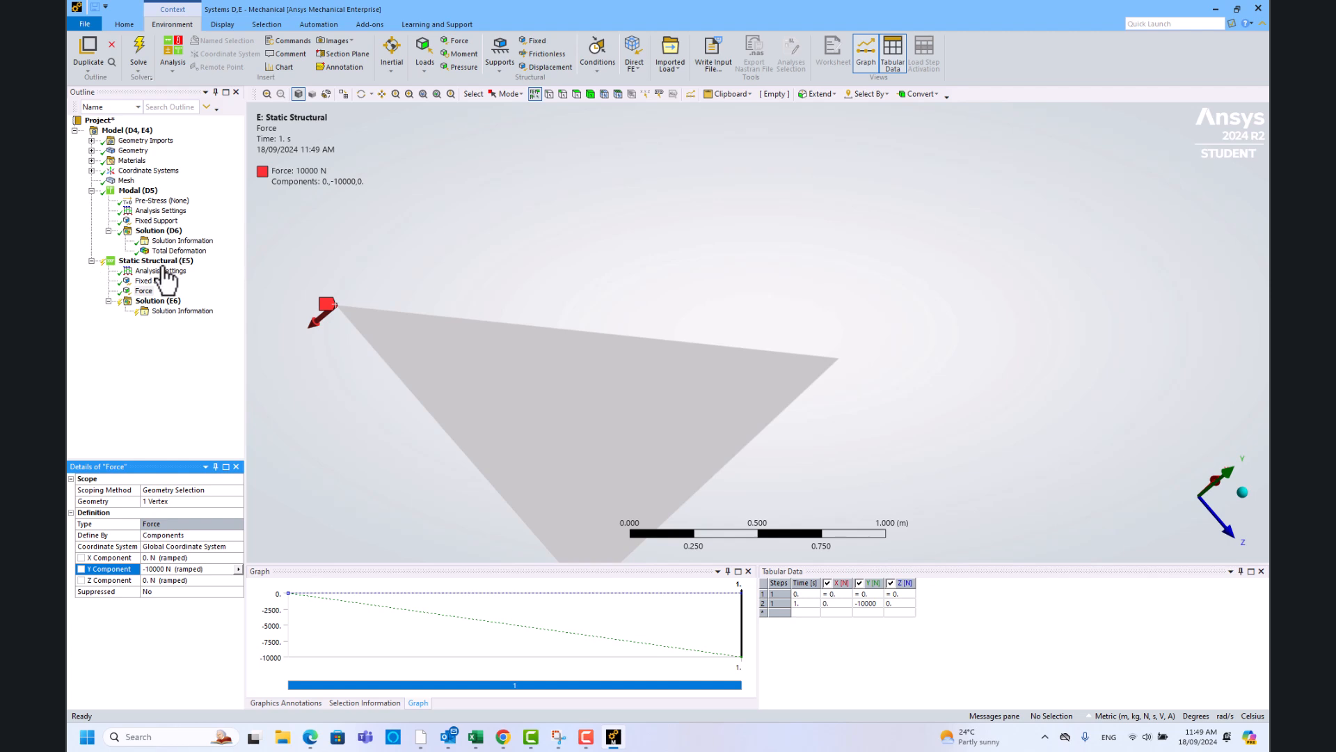
click(159, 303)
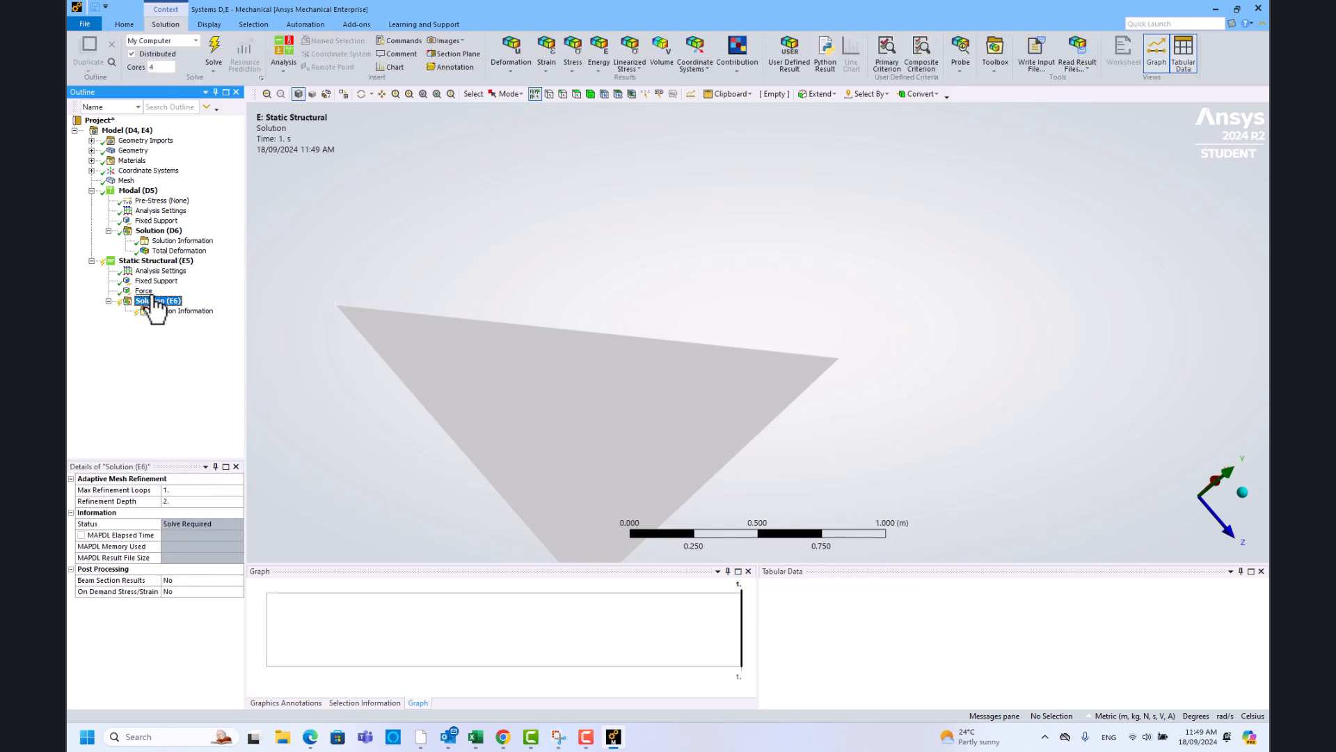
- Insert Total Deformation and Directional Deformation results under the static solution
right_click(151, 293)
click(138, 303)
right_click(141, 303)
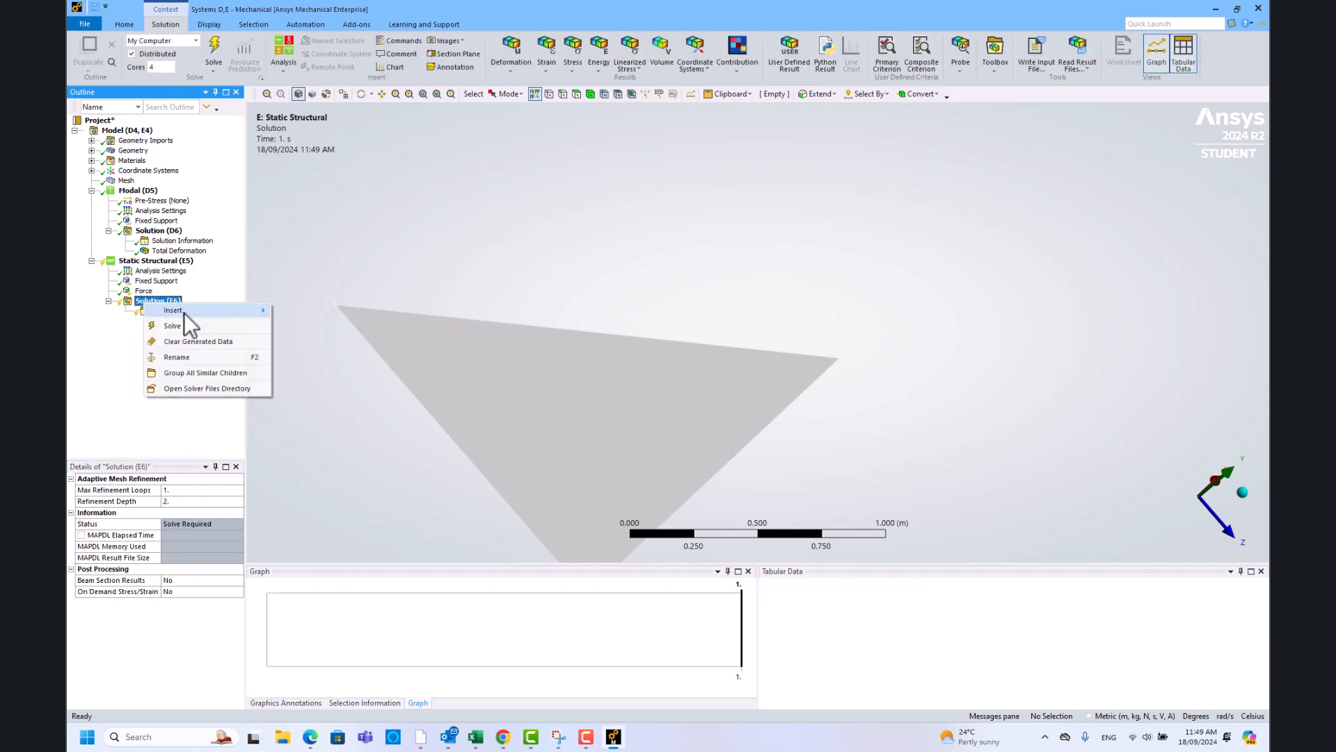
mouse_move(184, 312)
mouse_move(348, 325)
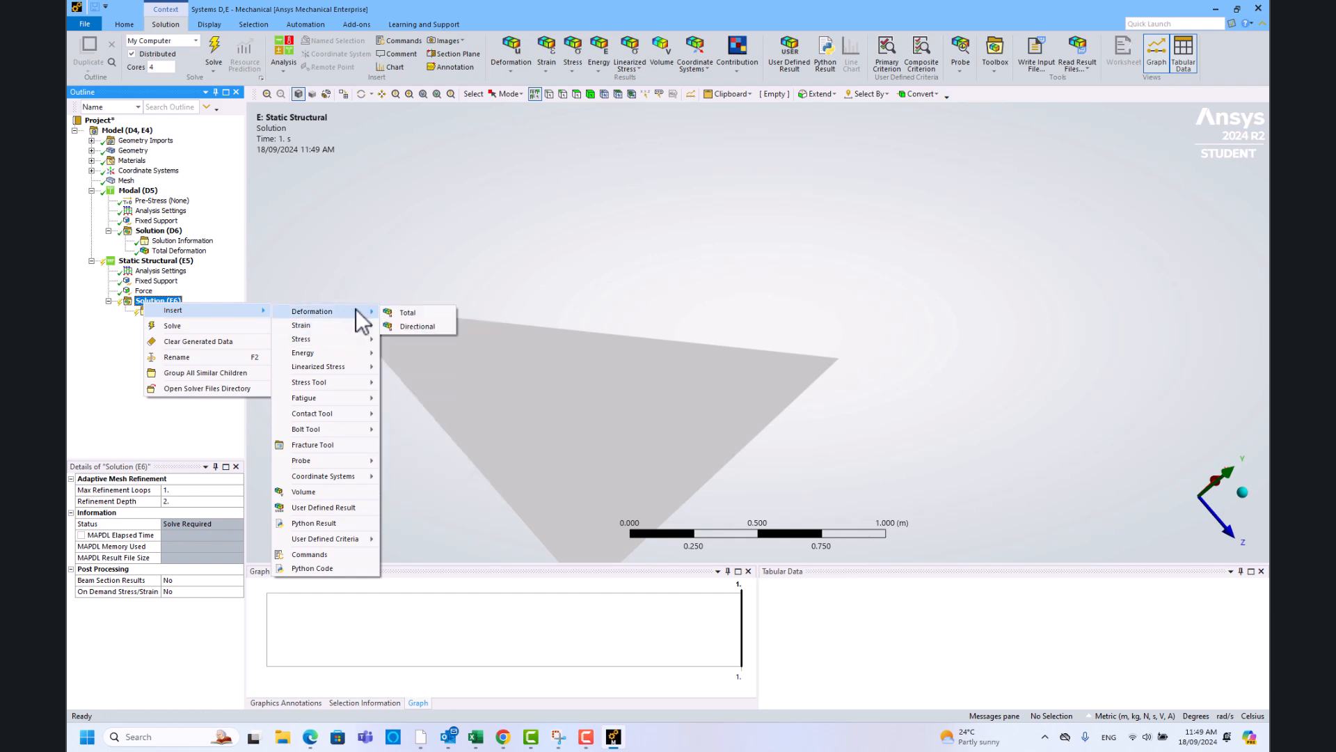
click(407, 313)
right_click(165, 302)
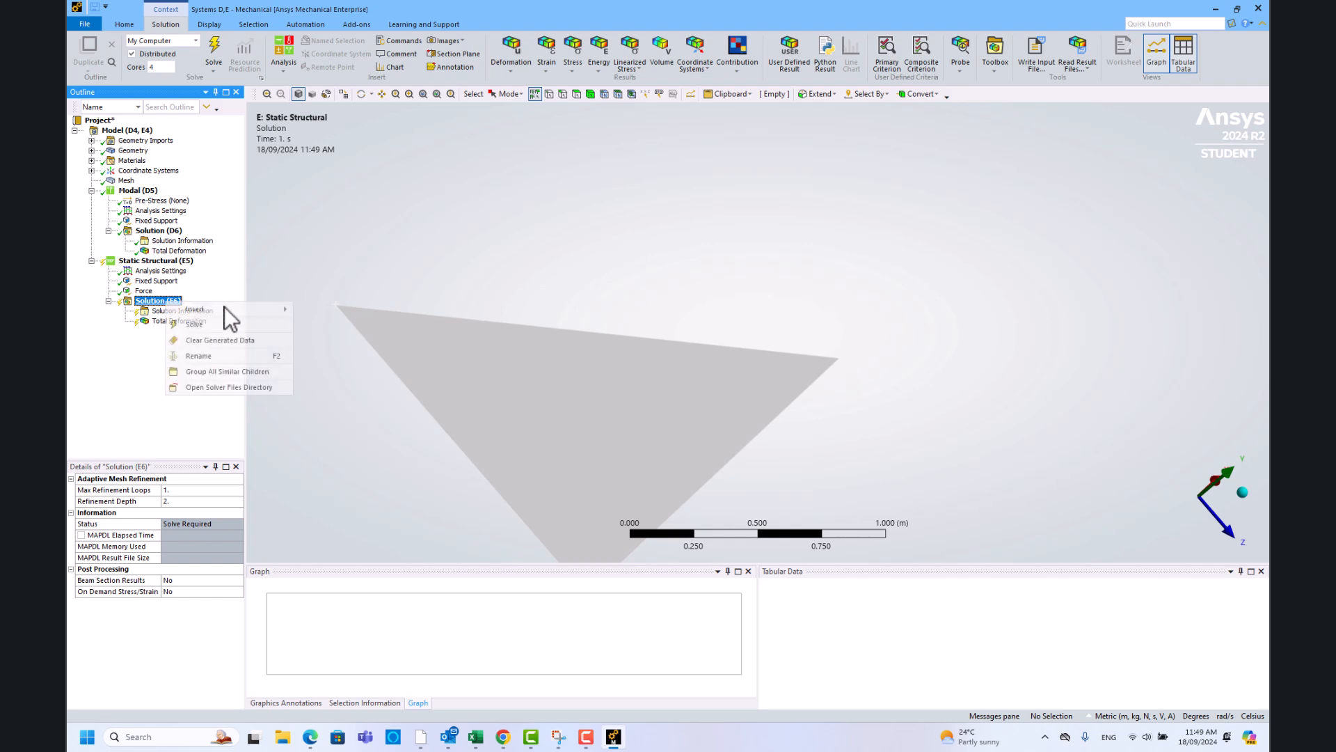
mouse_move(231, 306)
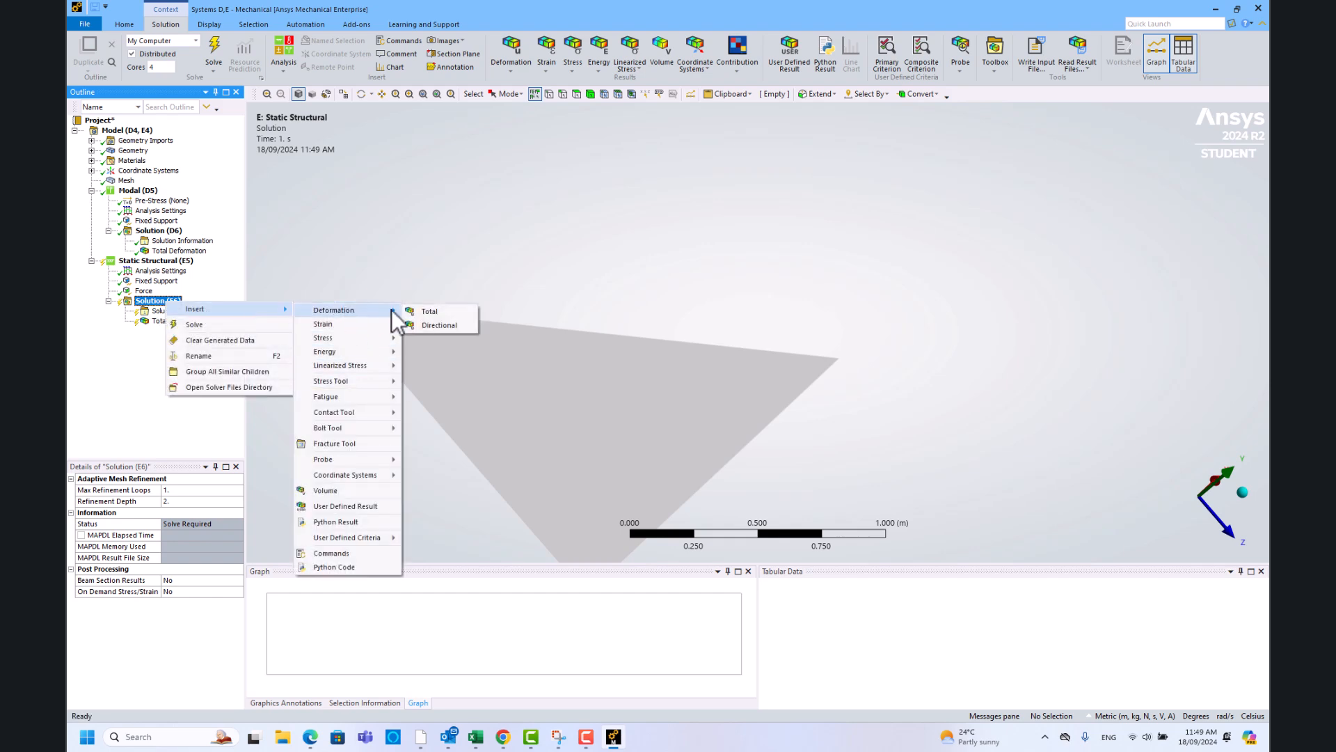
click(432, 328)
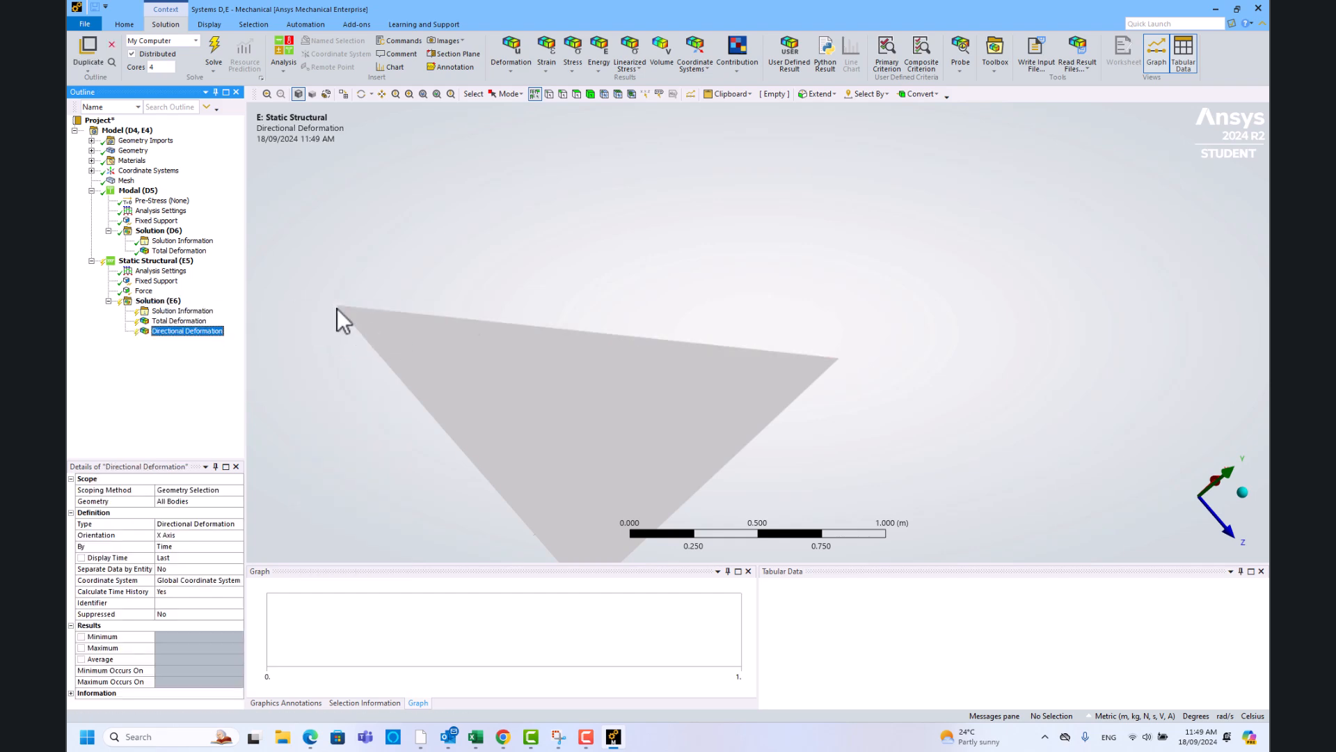
- Scope the Directional Deformation to the tip vertex along the Y axis, then solve
click(337, 307)
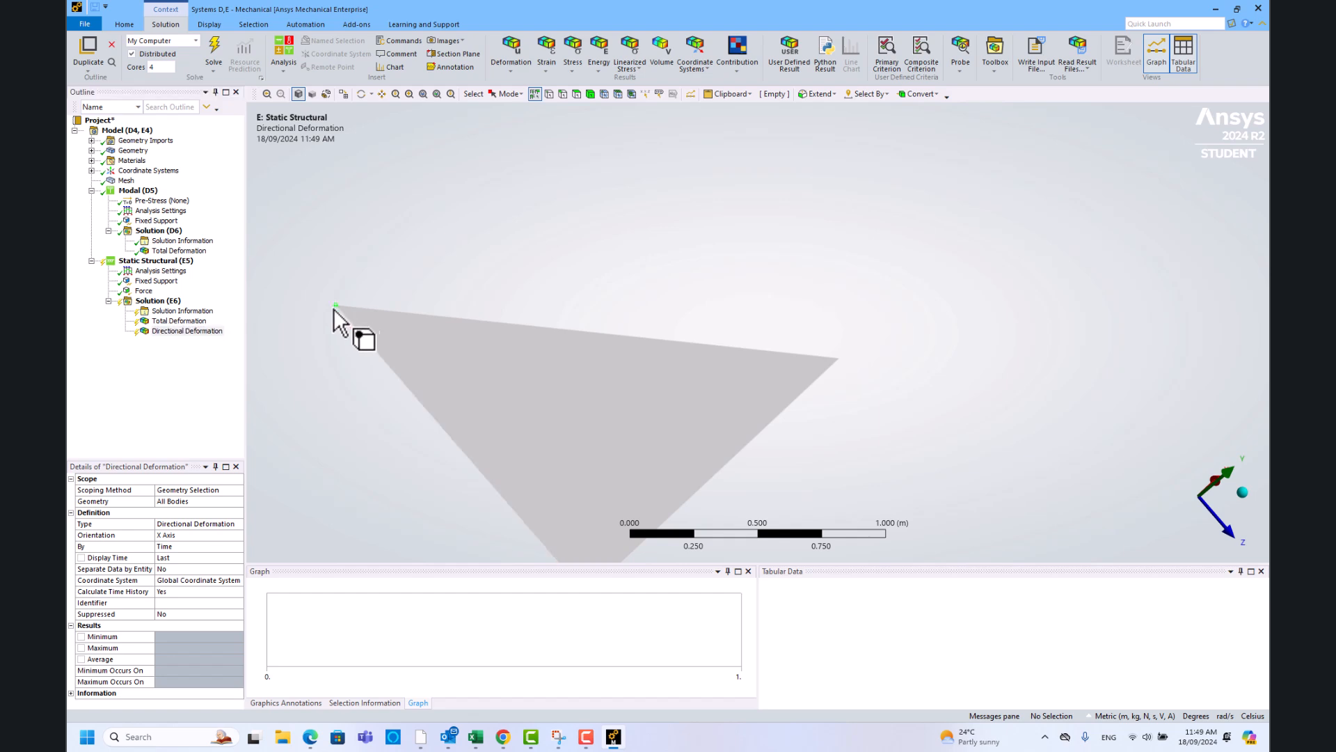
click(167, 499)
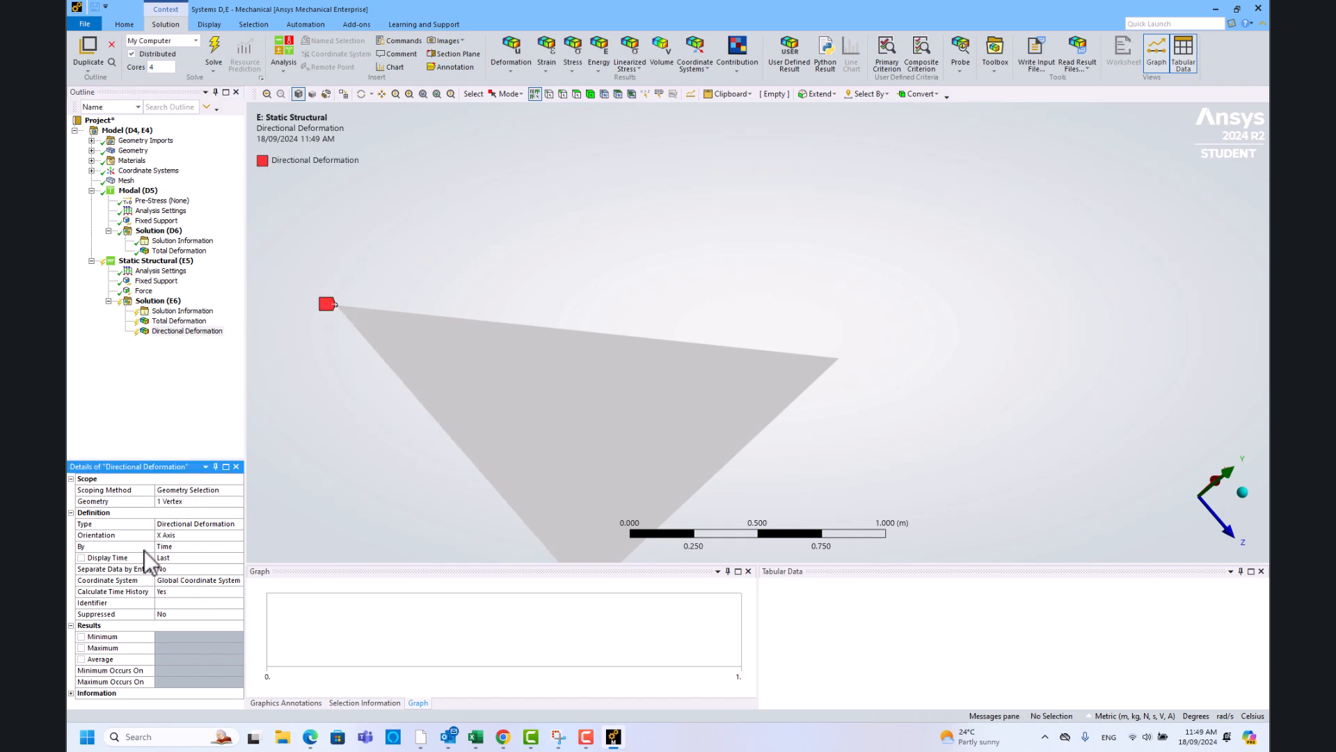
click(180, 535)
click(237, 536)
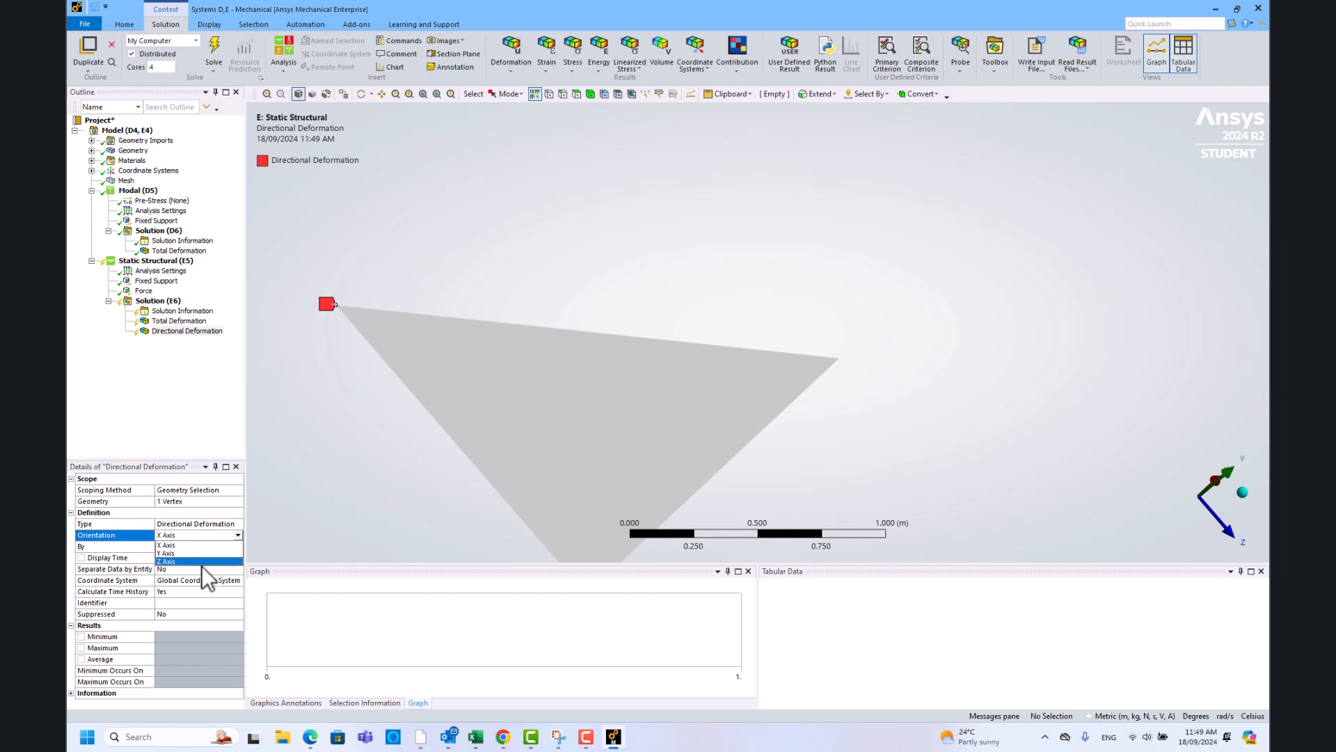
click(205, 553)
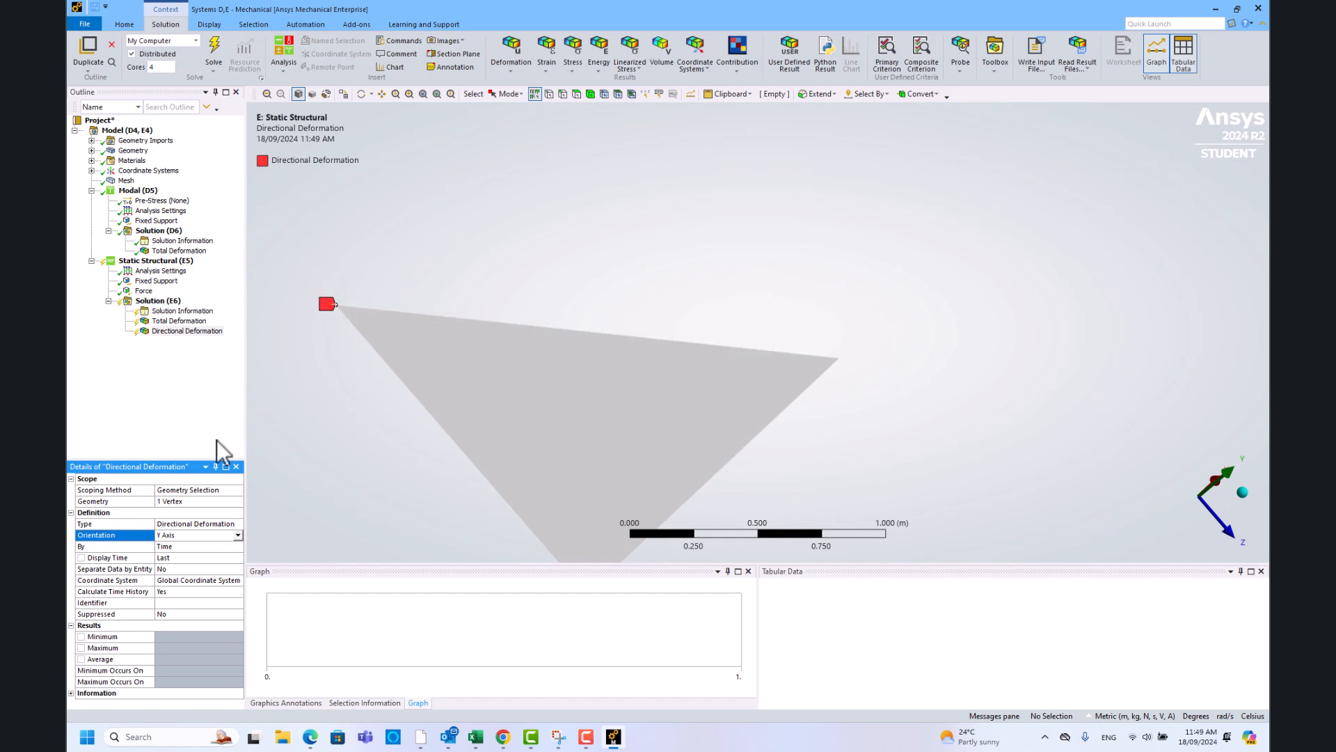
click(211, 52)
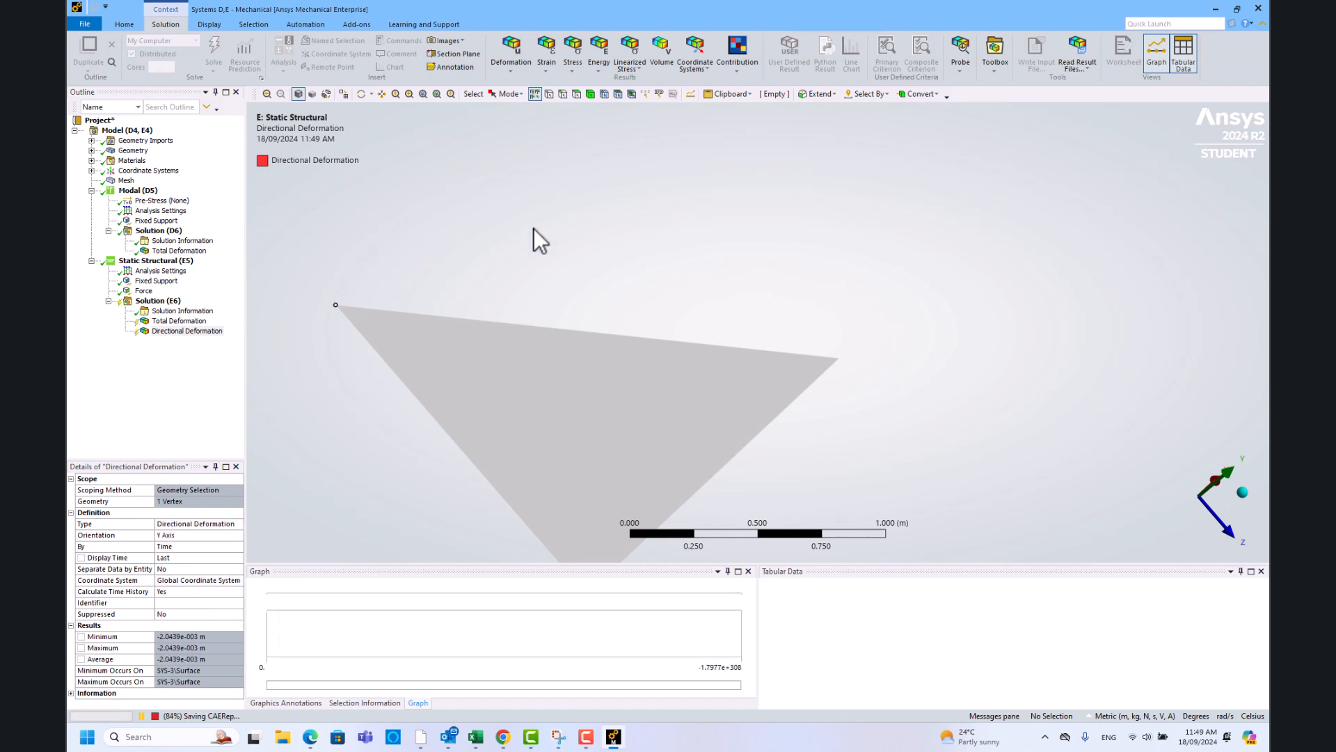
- Orbit and animate the static Total Deformation contour of the deflected wing
drag(668, 374, 627, 390)
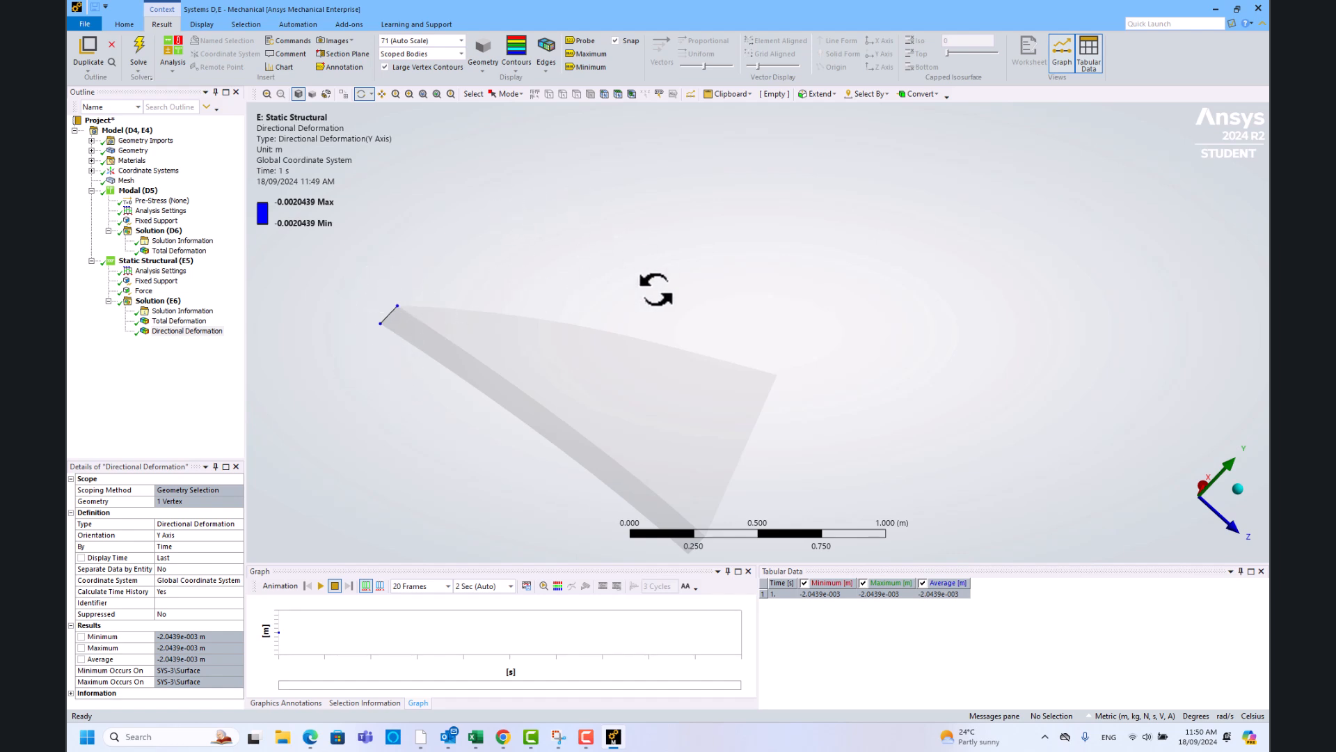
click(181, 322)
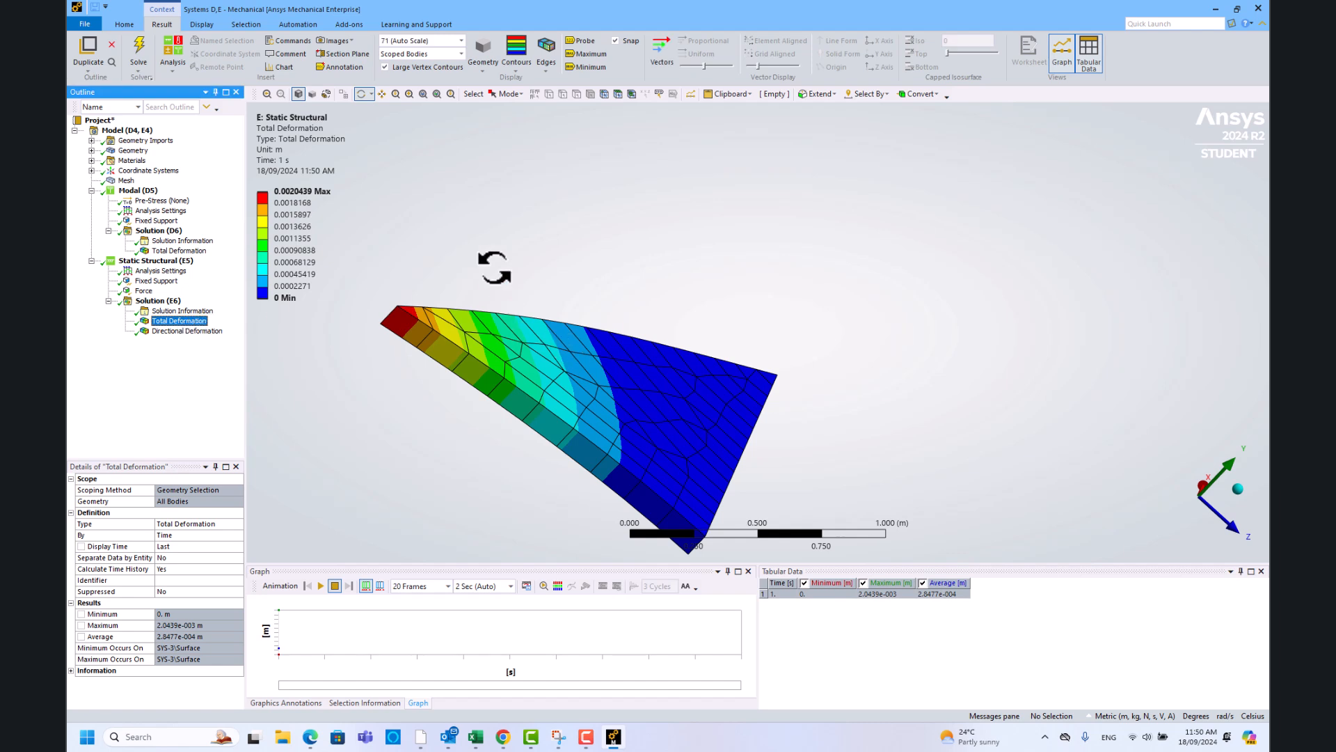
drag(522, 298, 456, 372)
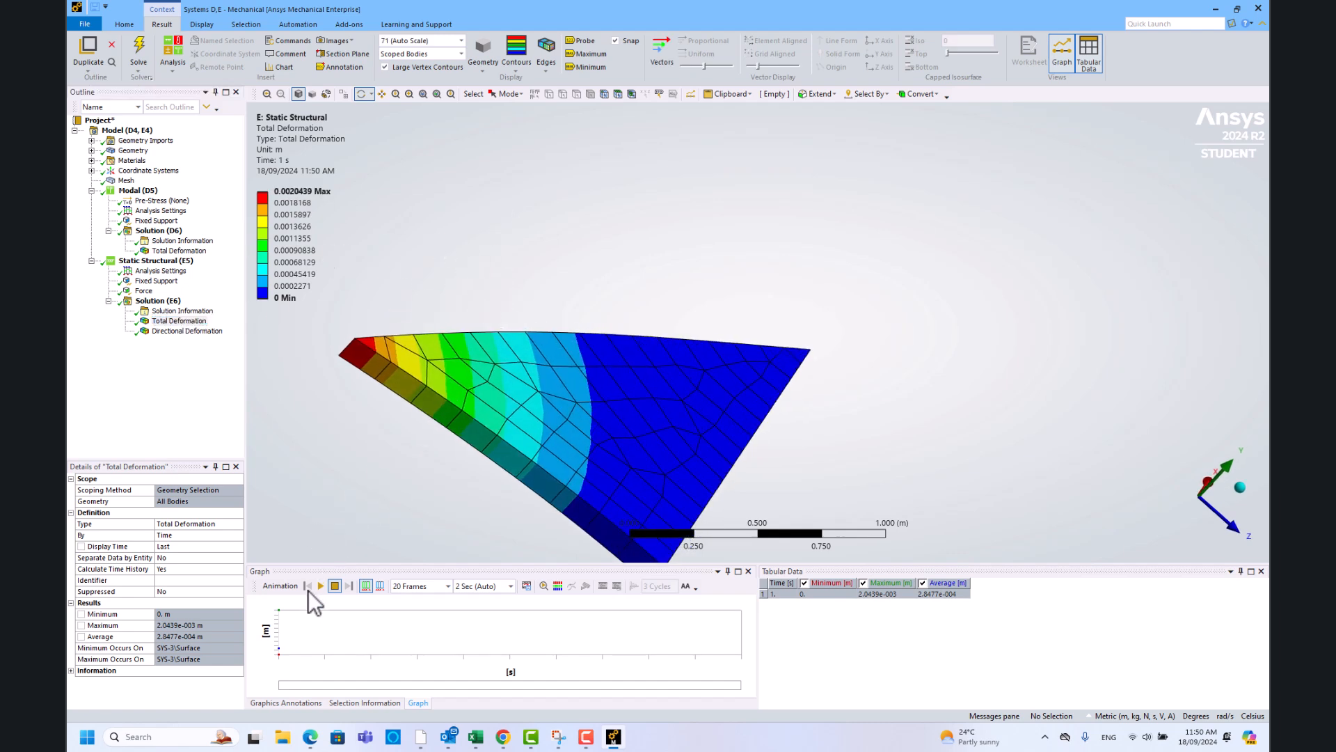
click(320, 586)
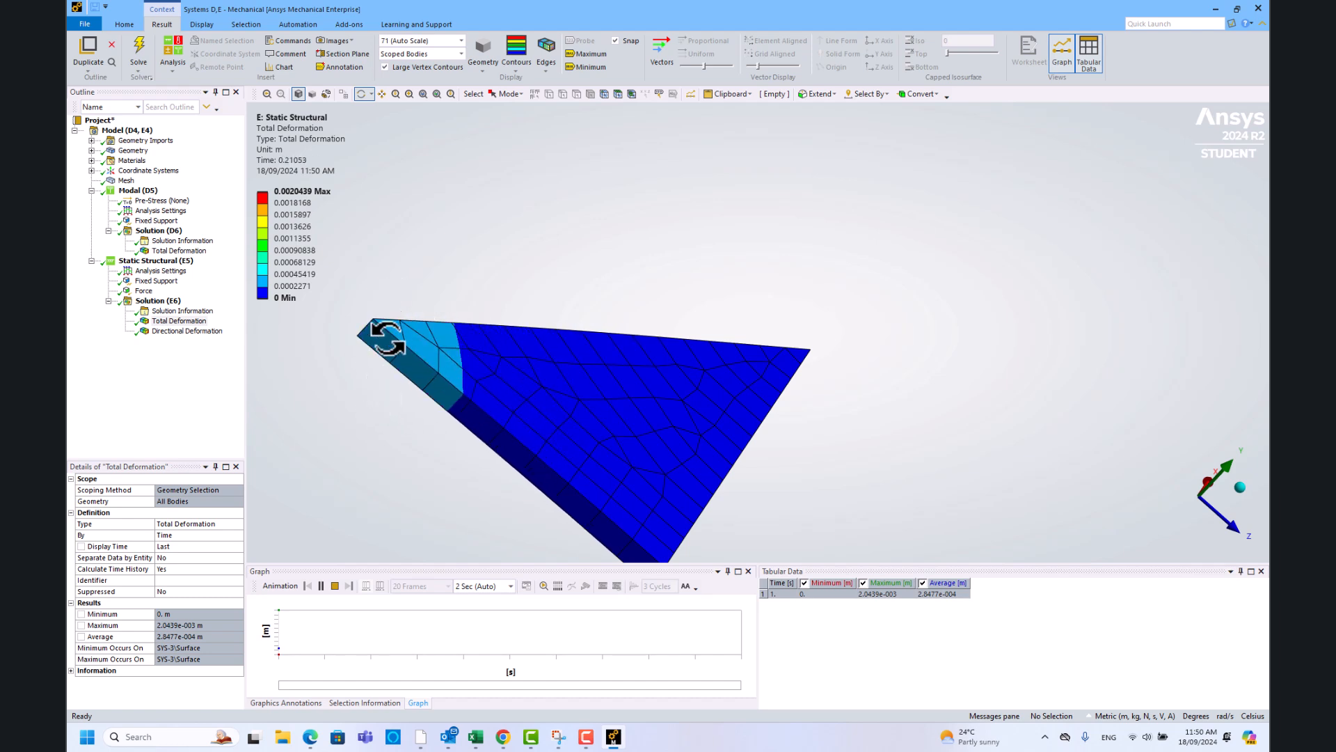
click(335, 586)
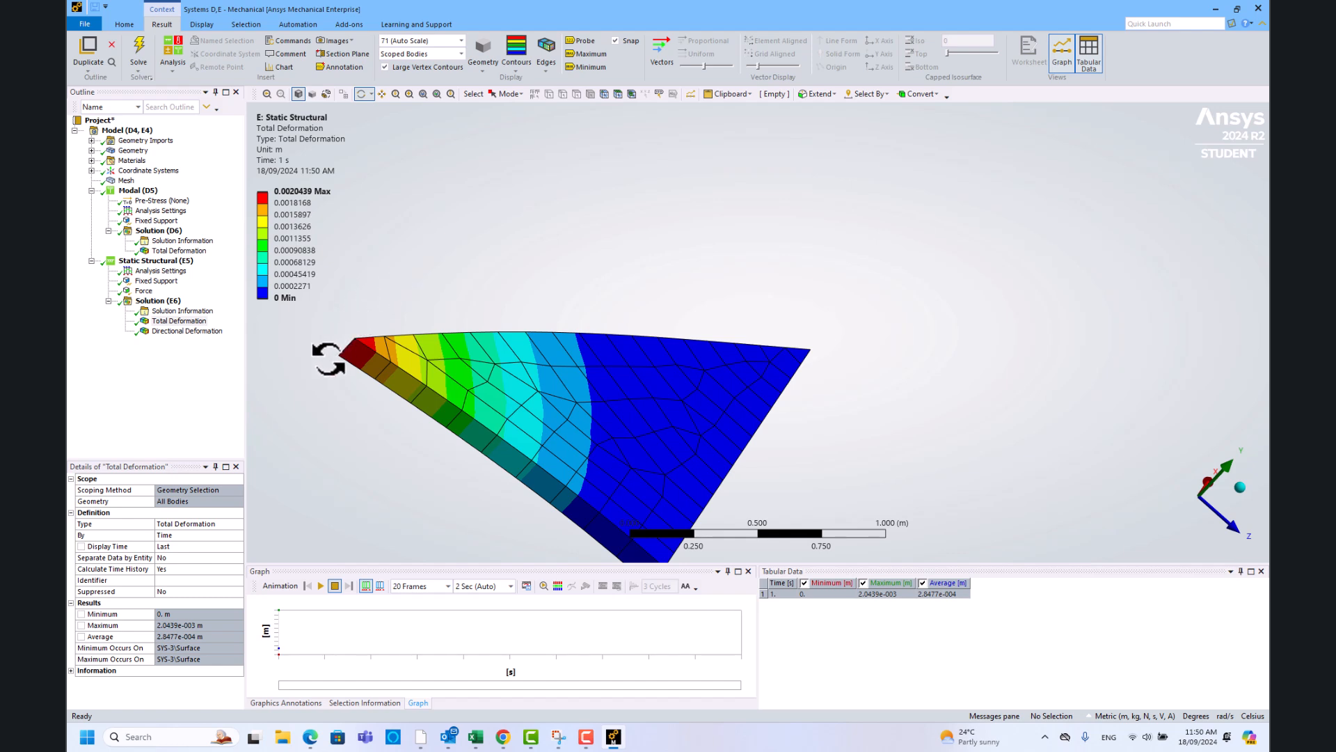
- Check the -0.0020439 m Y tip deflection in Tabular Data against the 10000 N Force
click(182, 330)
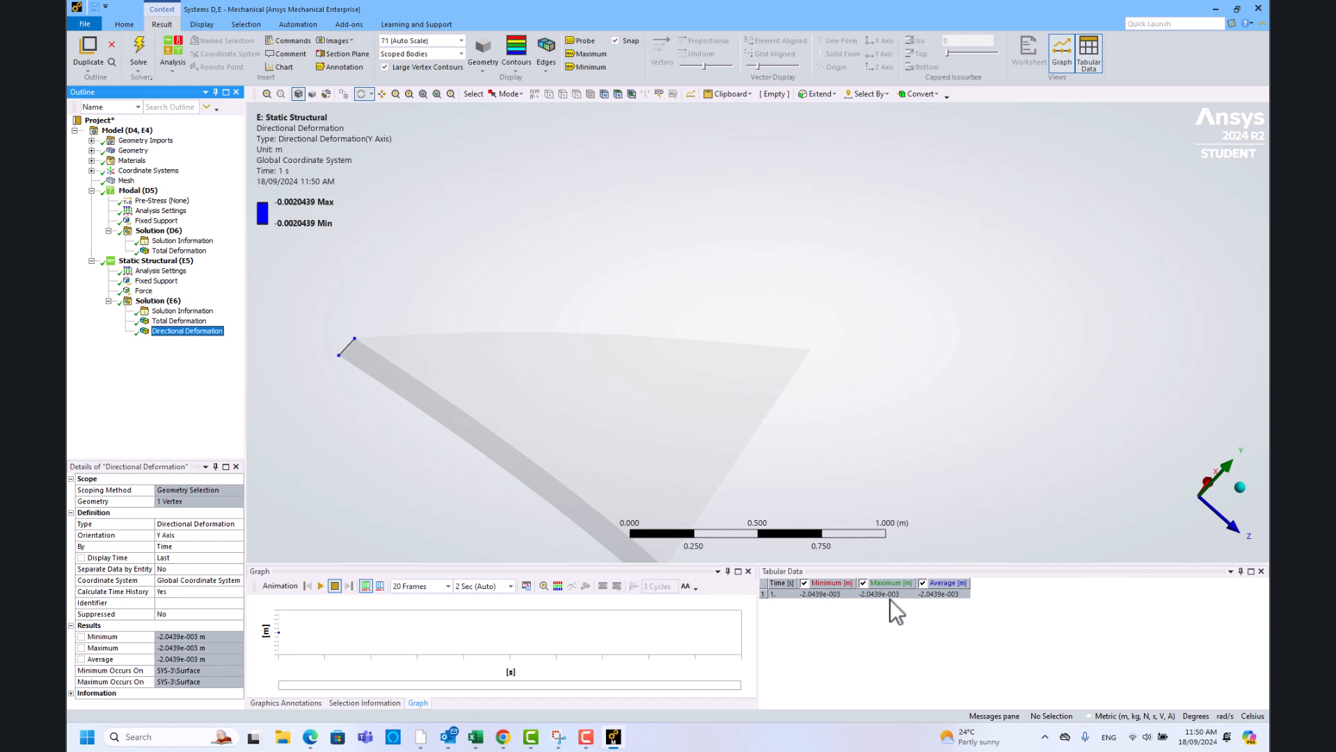
click(951, 595)
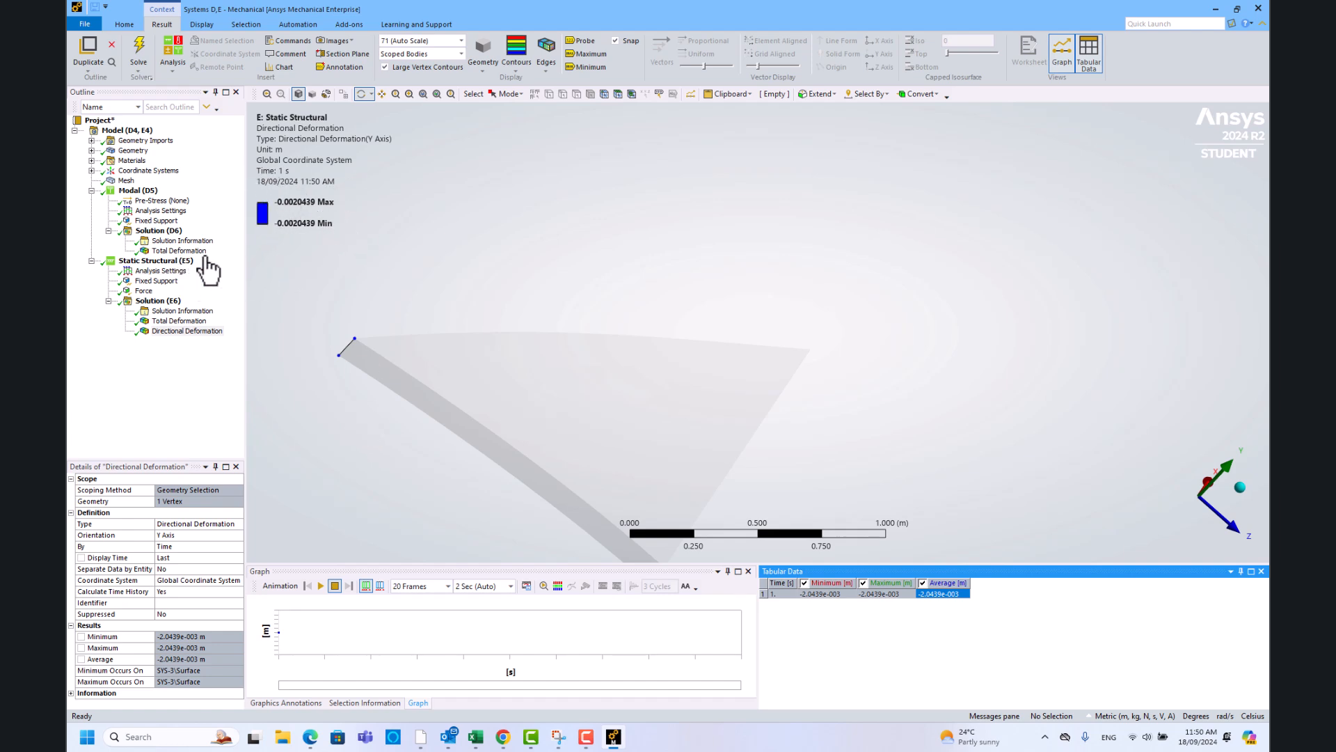
click(143, 291)
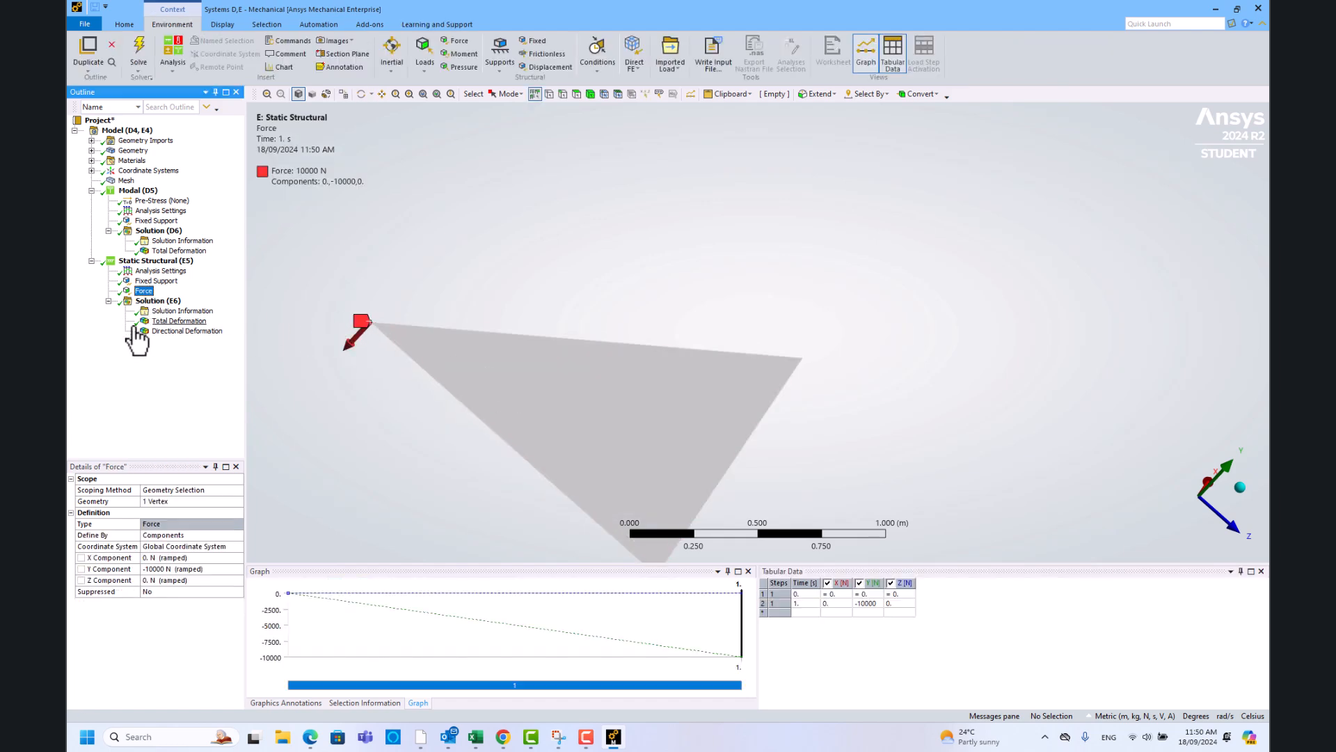
click(184, 331)
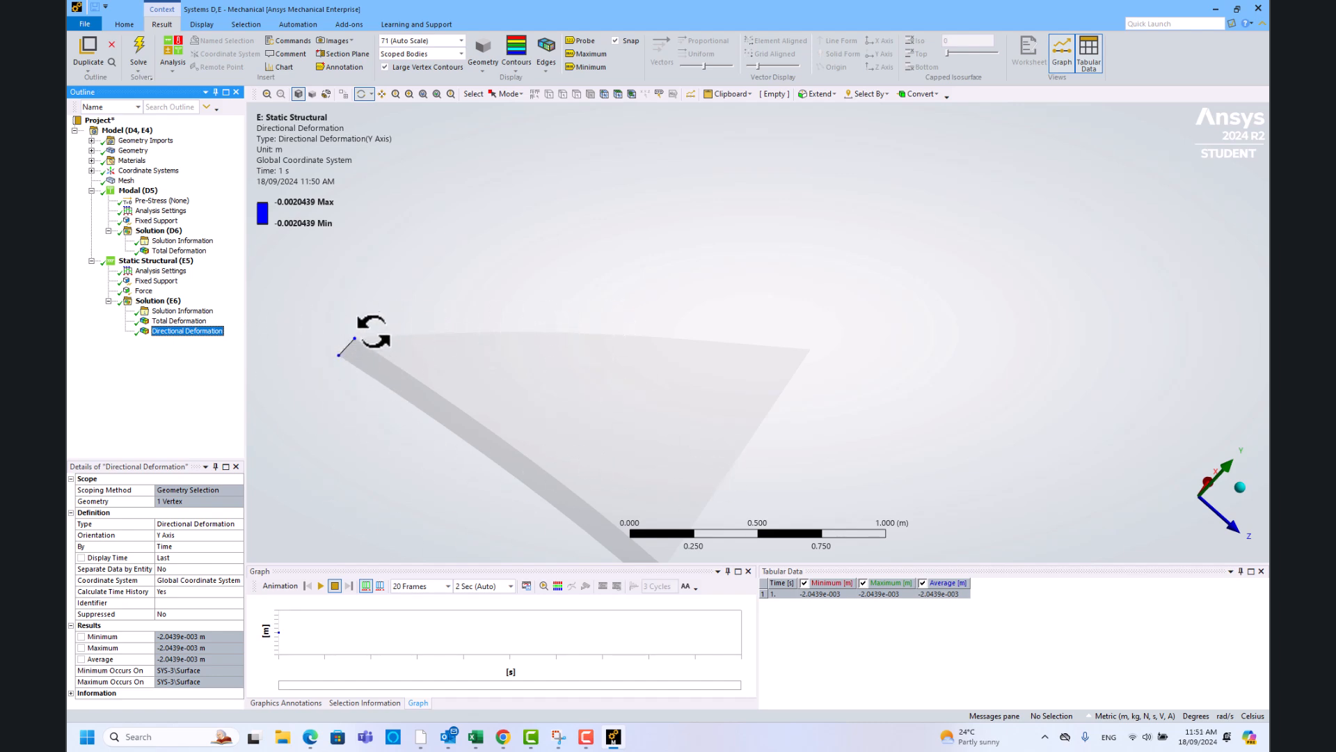
- Add a Modal analysis from the Model ribbon's Analysis list, creating Modal 2 (E5)
click(119, 131)
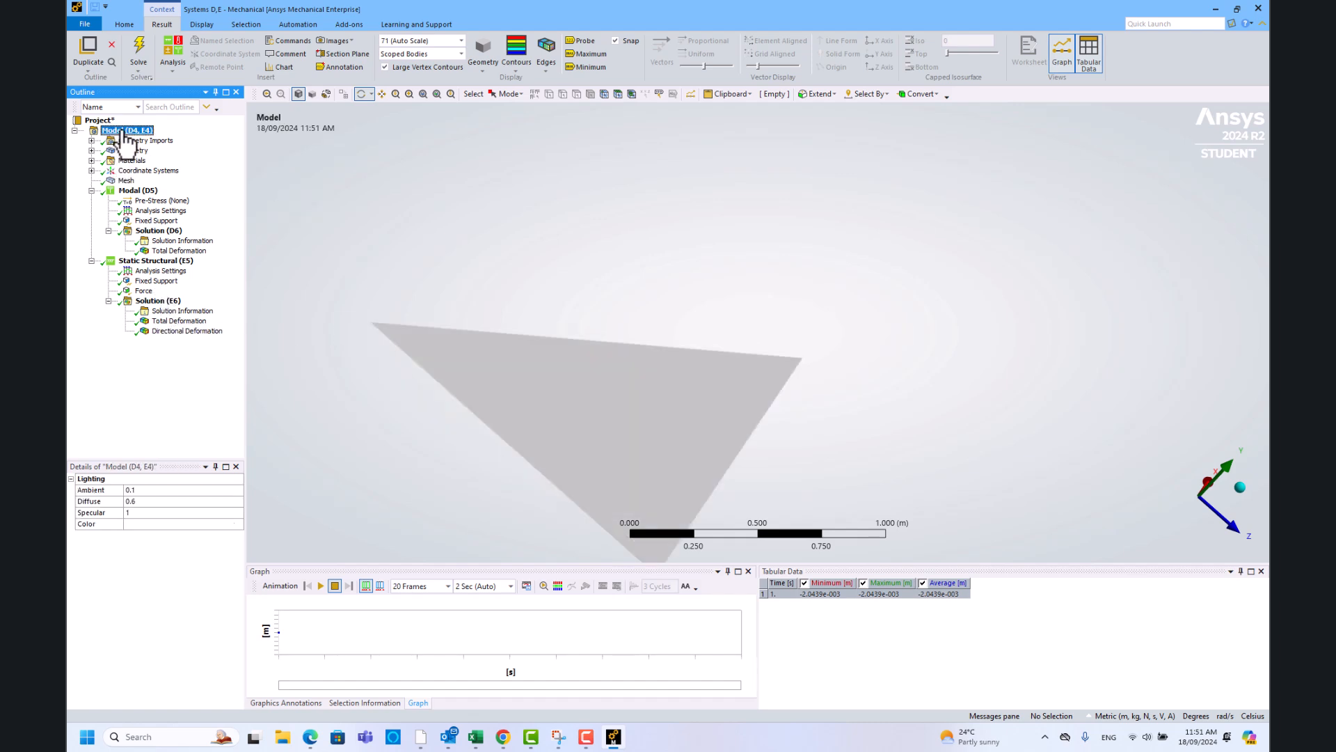
click(169, 64)
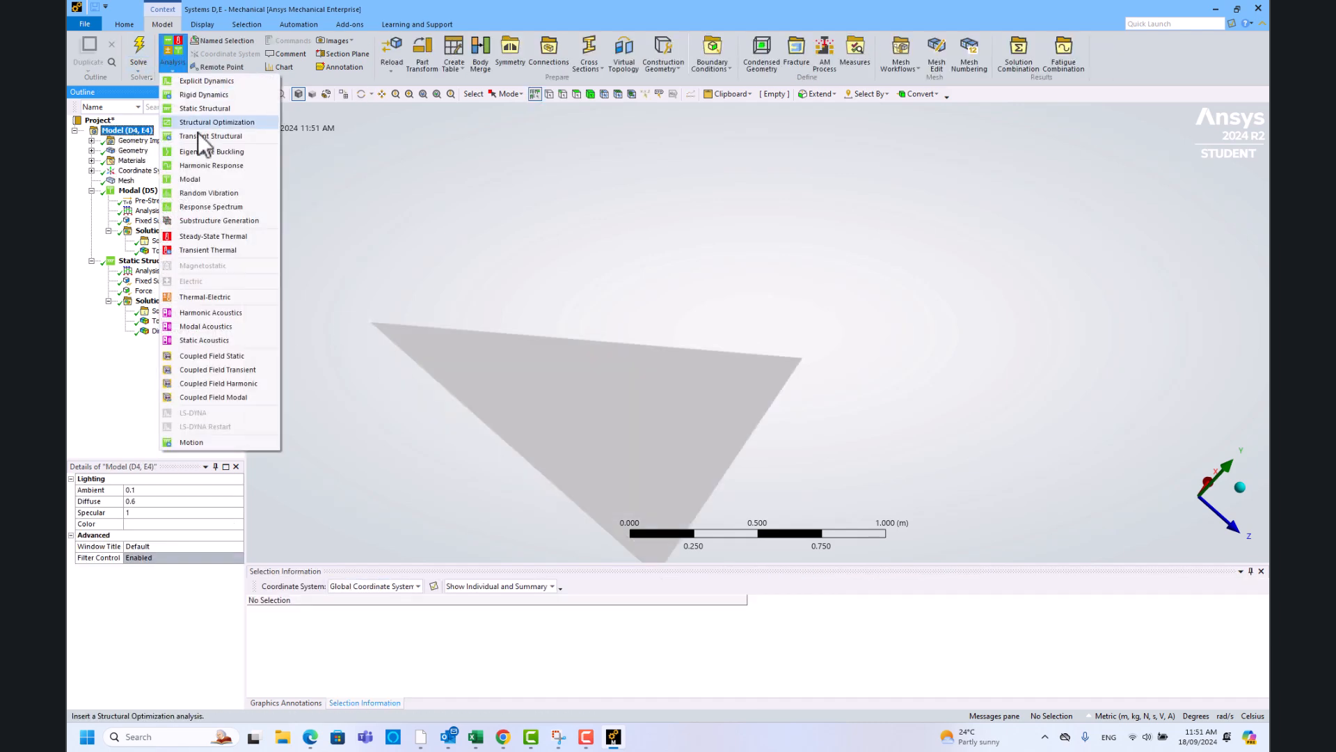
click(225, 180)
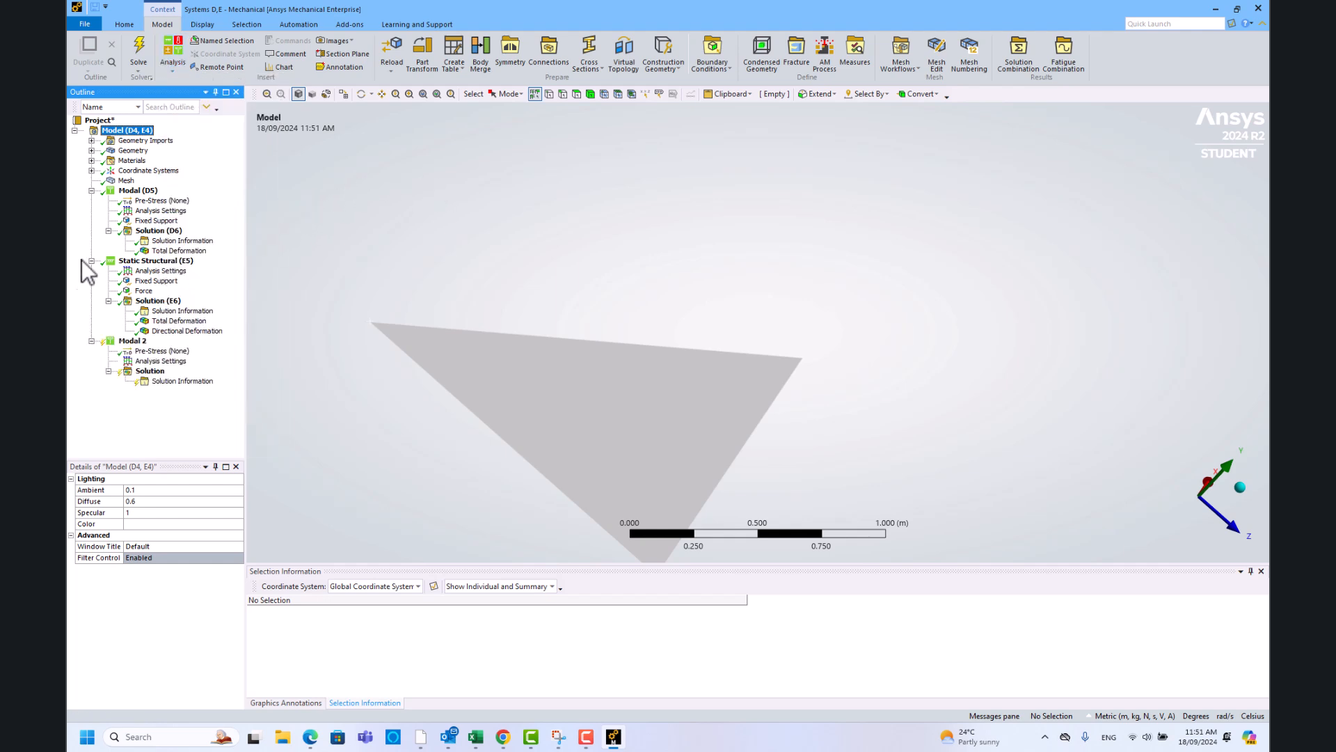
click(129, 341)
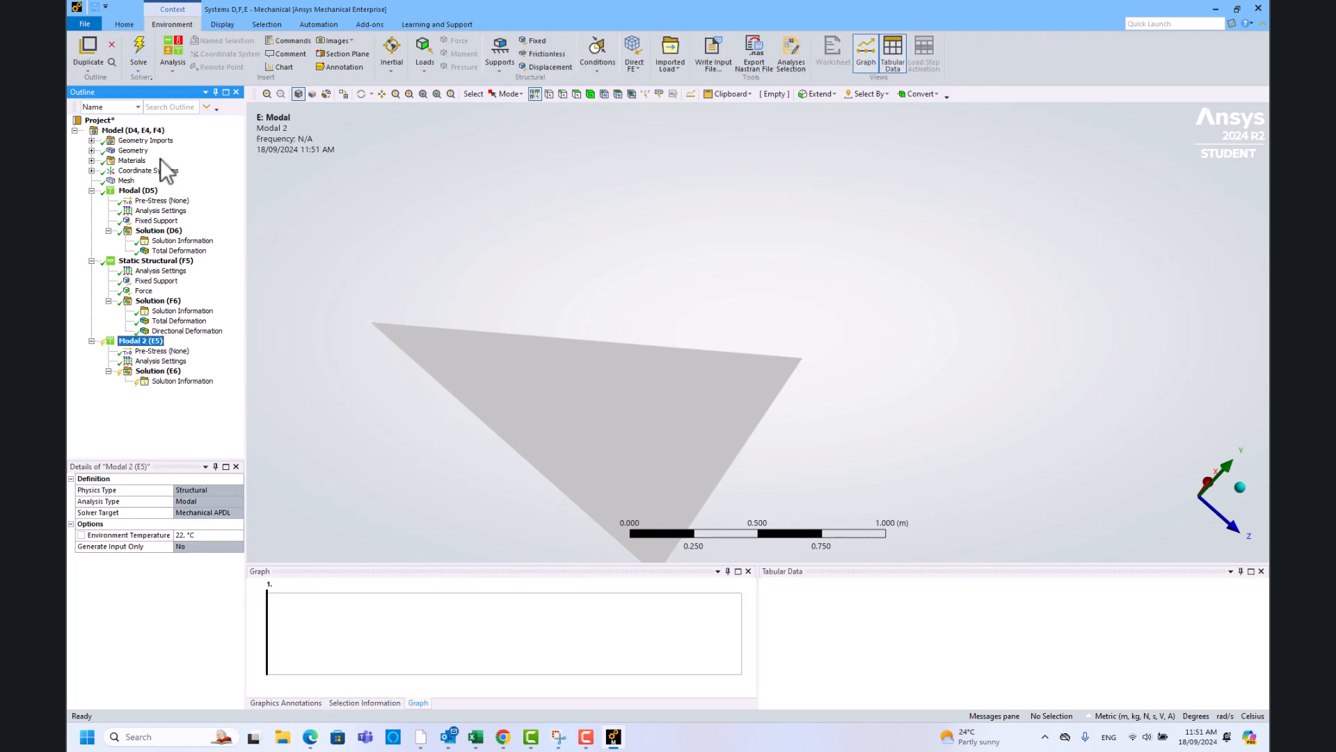
click(137, 132)
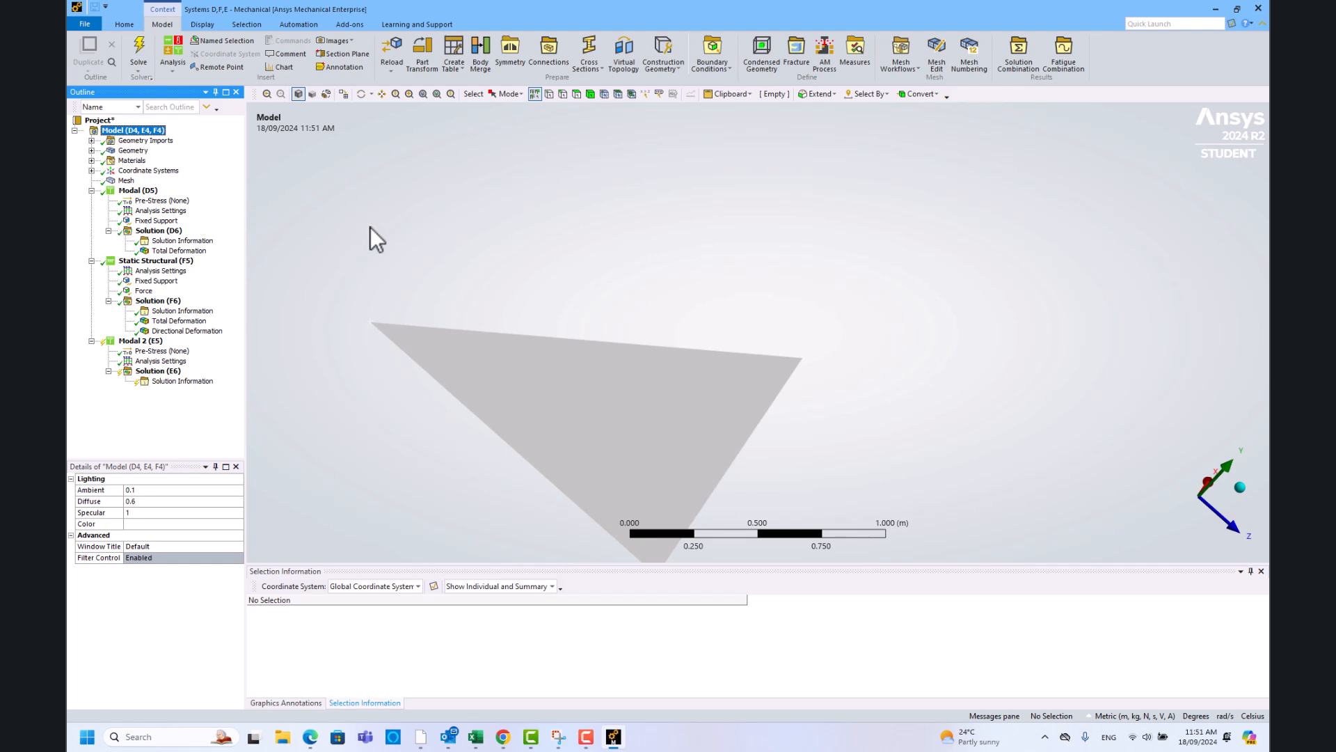
- Place a Point Mass on the wing's tip vertex and give it 500 kg
click(134, 151)
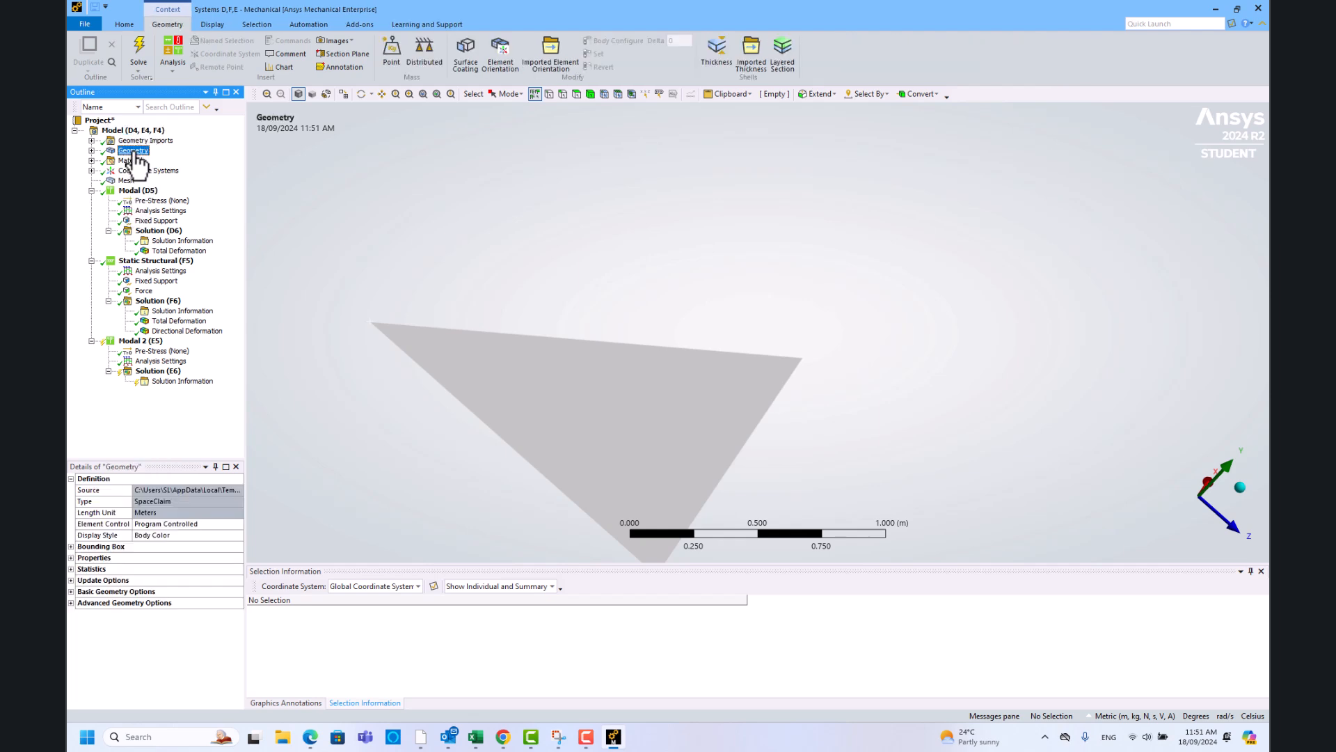
click(393, 51)
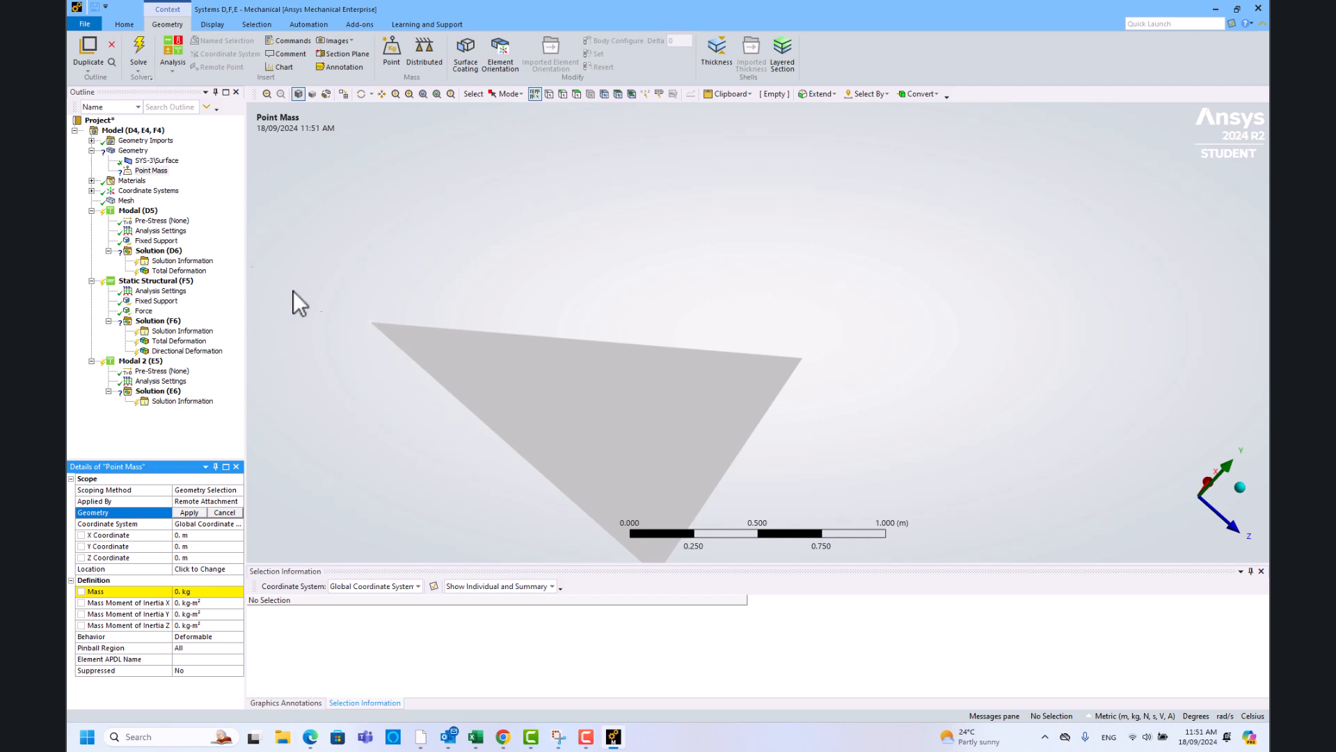
click(370, 323)
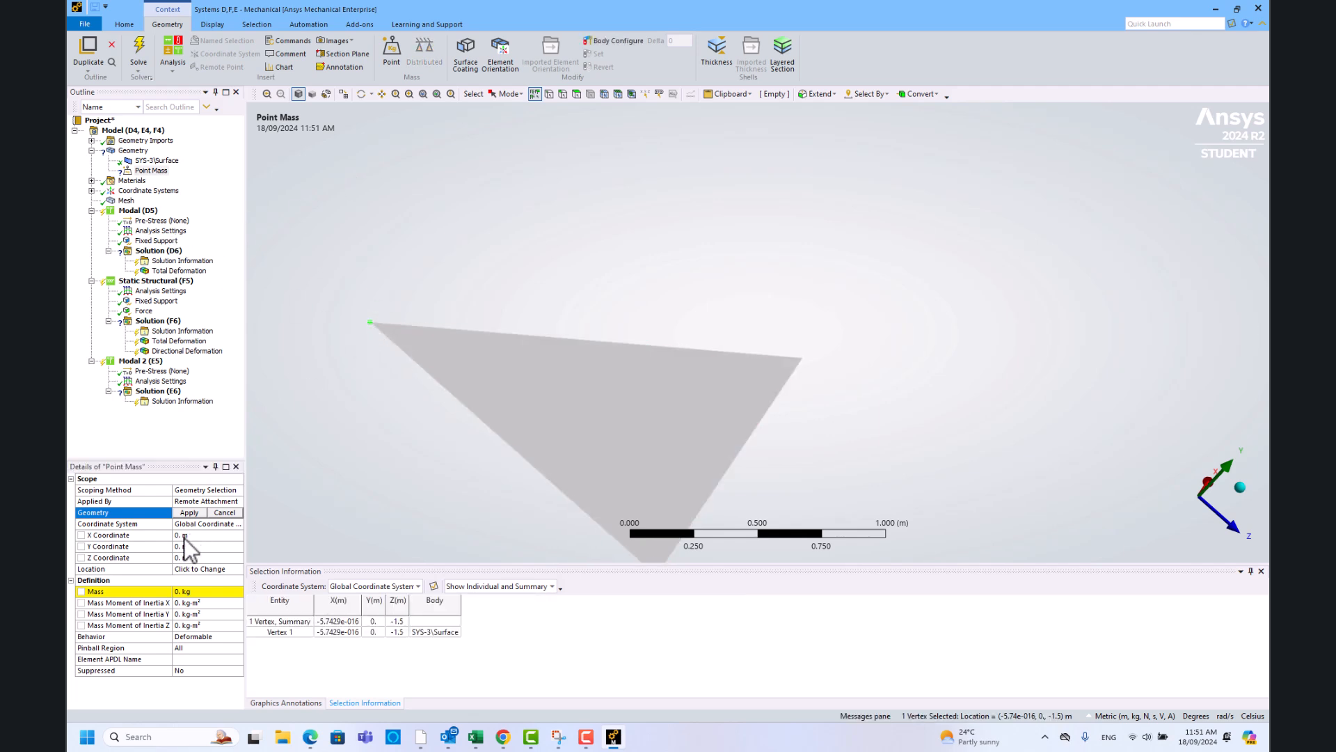
click(189, 513)
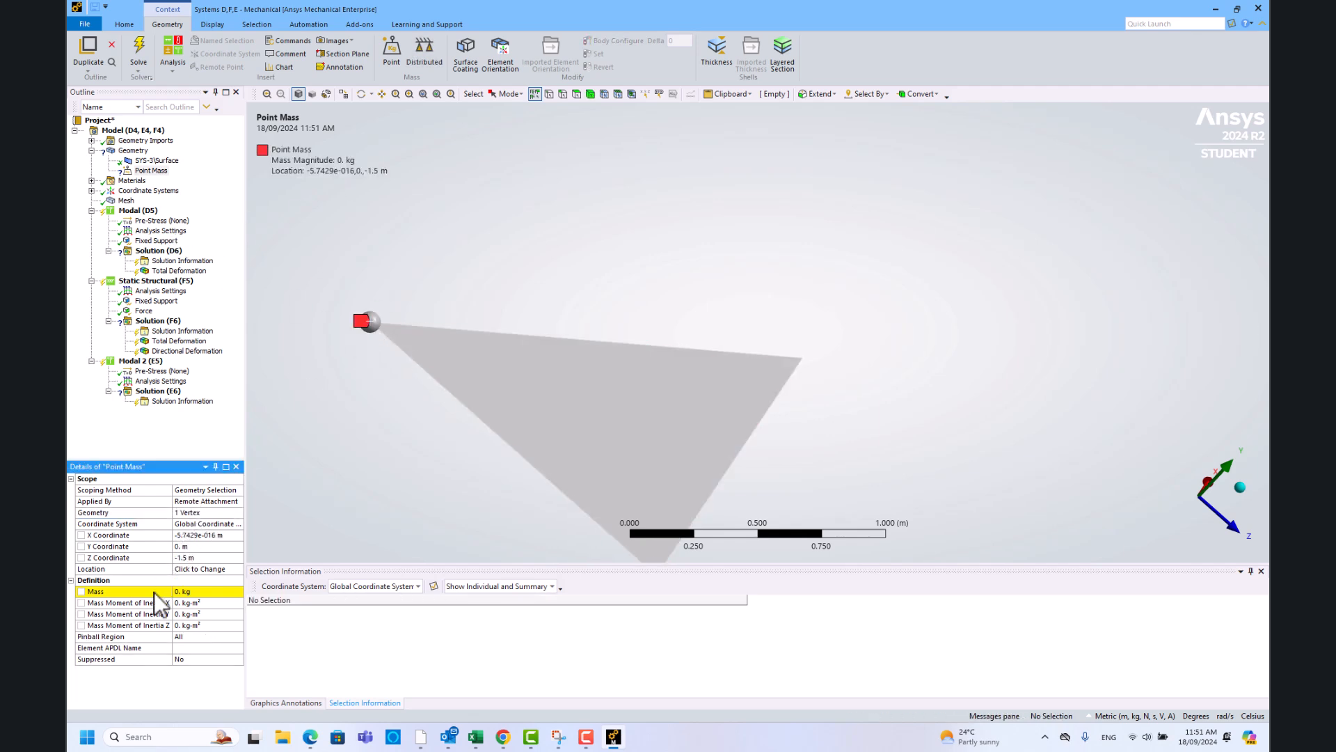
click(197, 592)
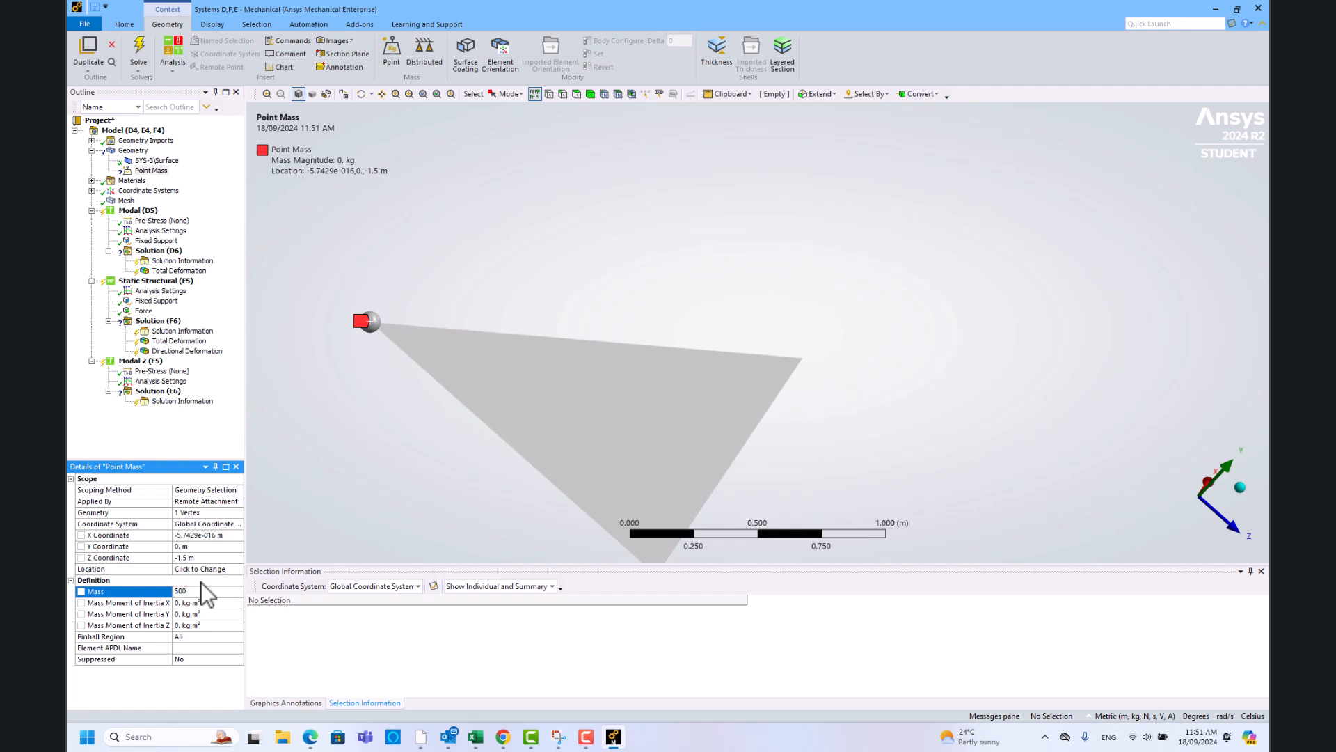
click(198, 340)
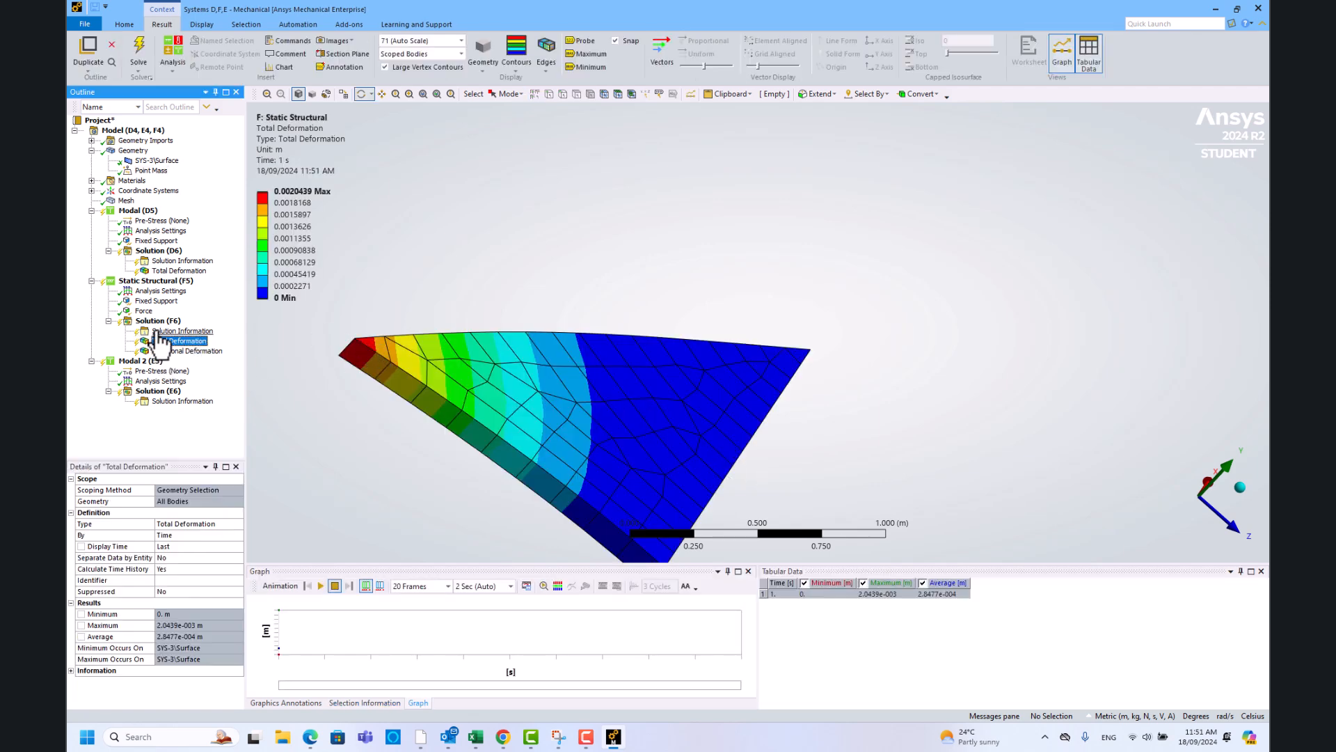
- Review the earlier modal Total Deformation, then re-solve Modal (D5) with the point mass
click(179, 271)
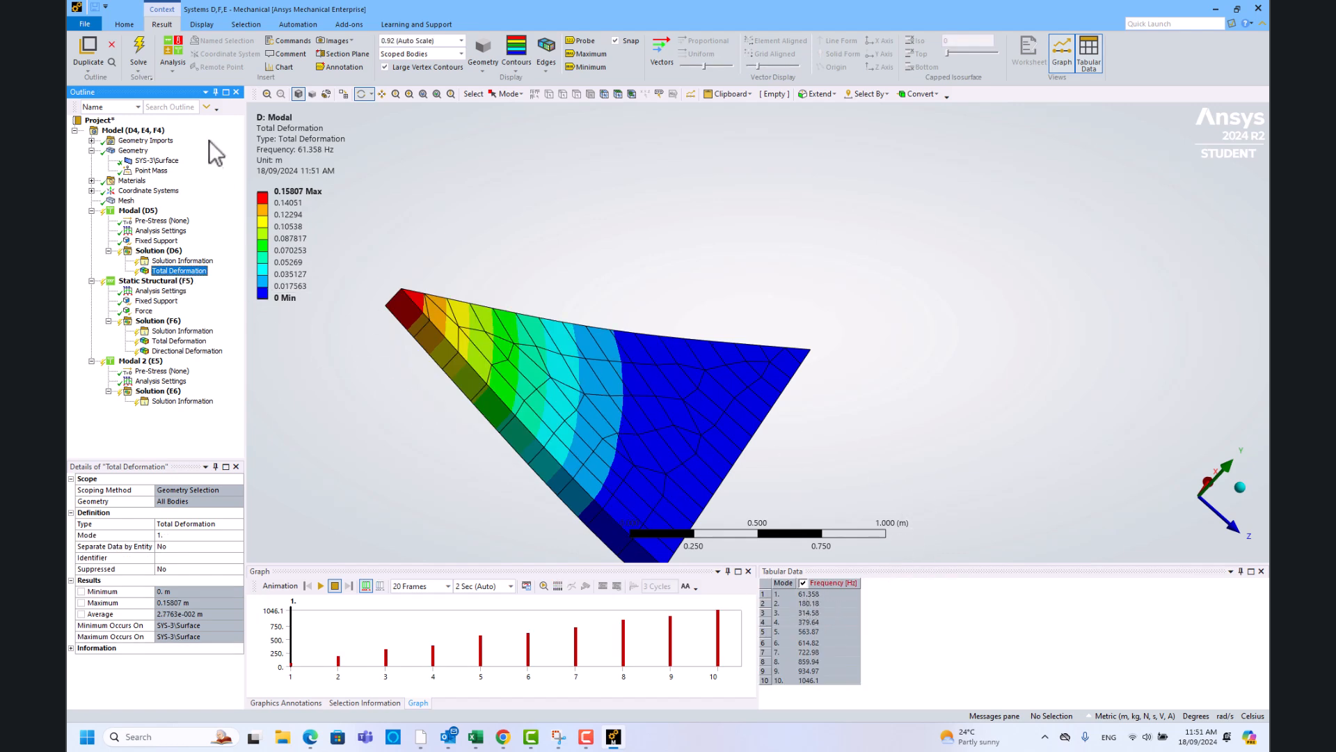
click(139, 212)
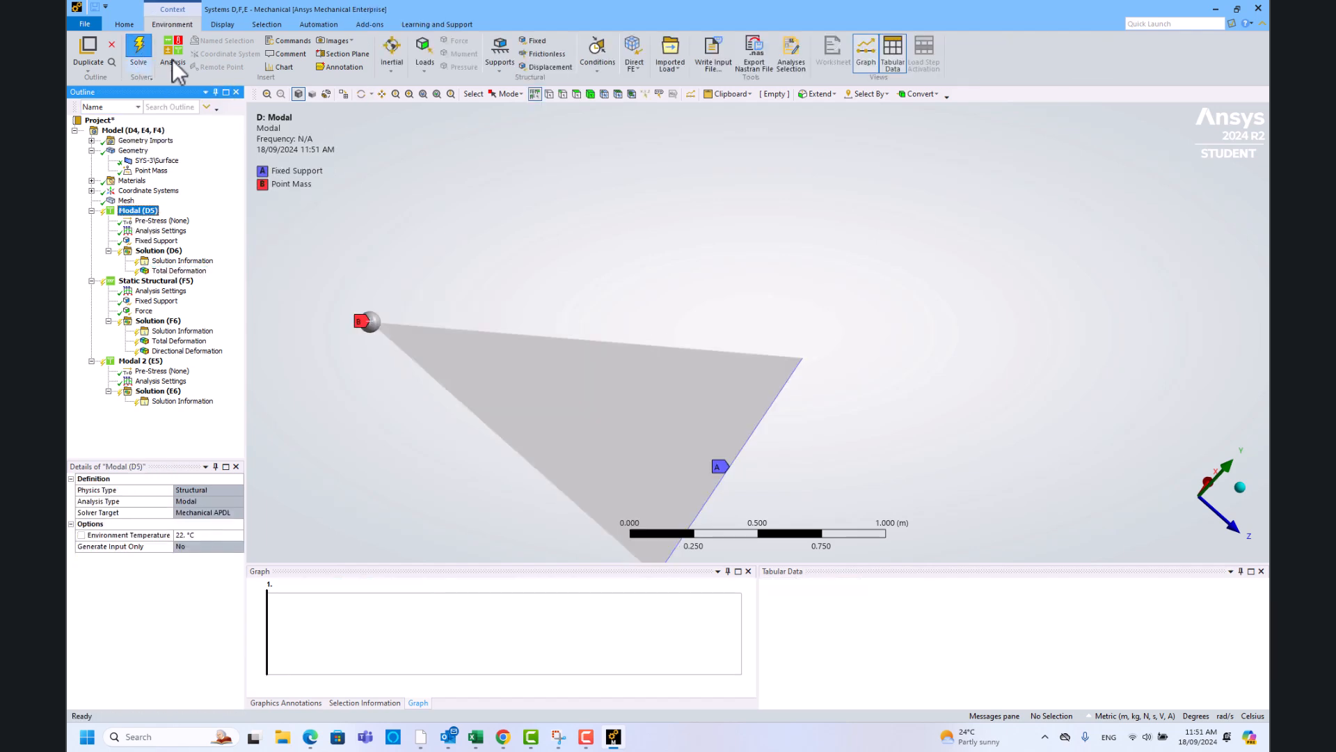
click(146, 53)
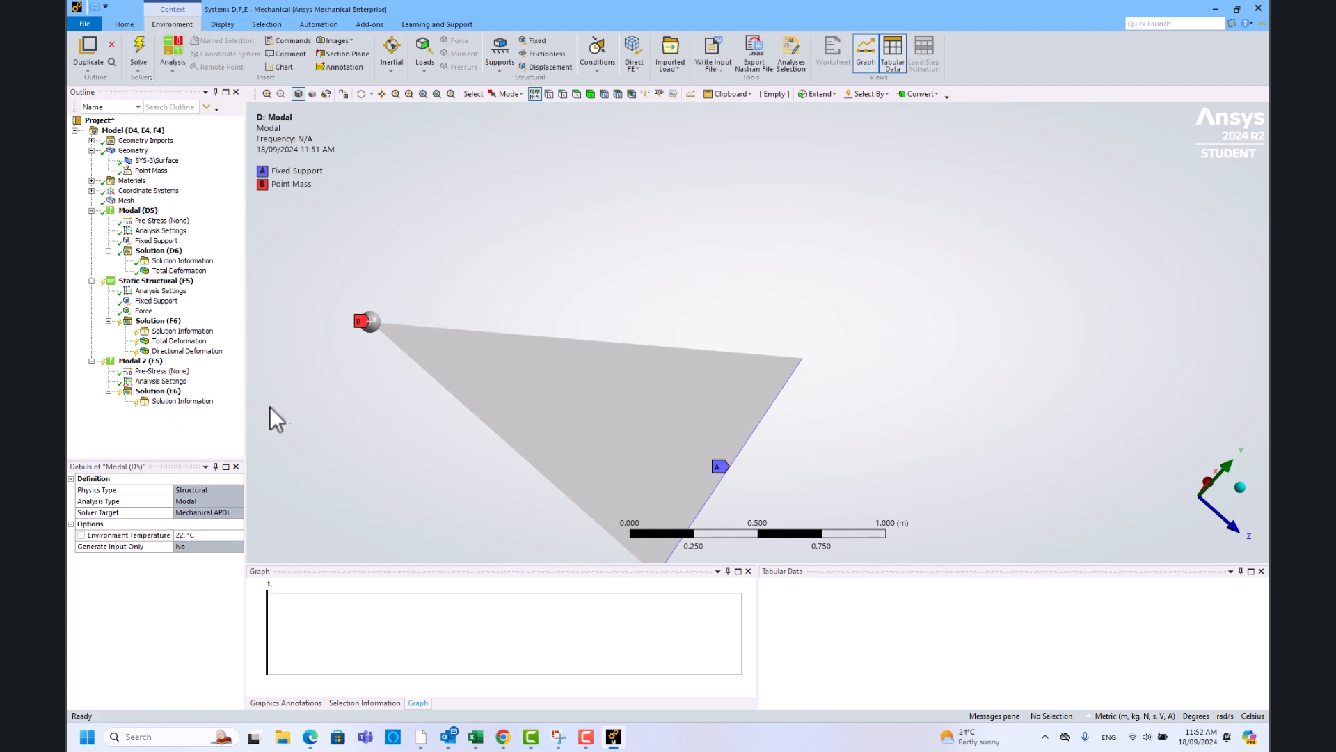
- Show the new modal Total Deformation, confirming the first mode at 15.325 Hz
click(179, 272)
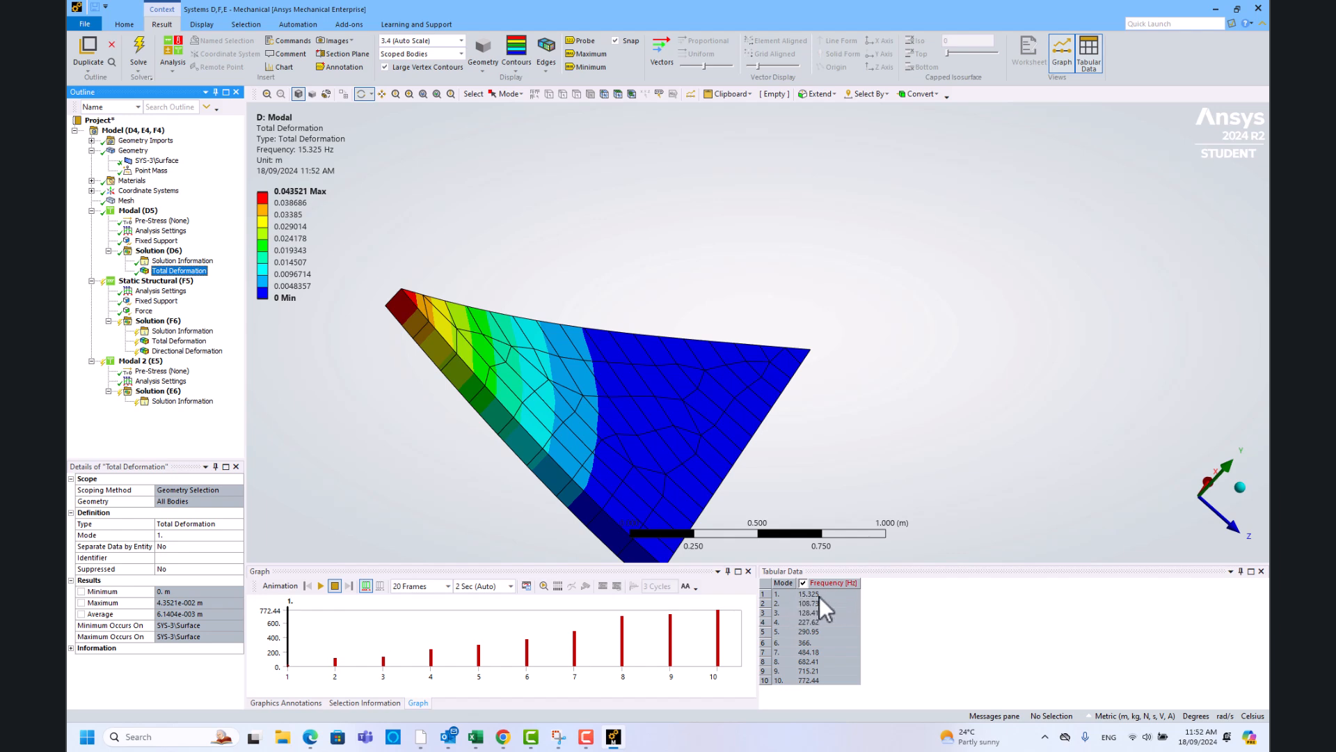
click(821, 596)
drag(626, 336, 531, 445)
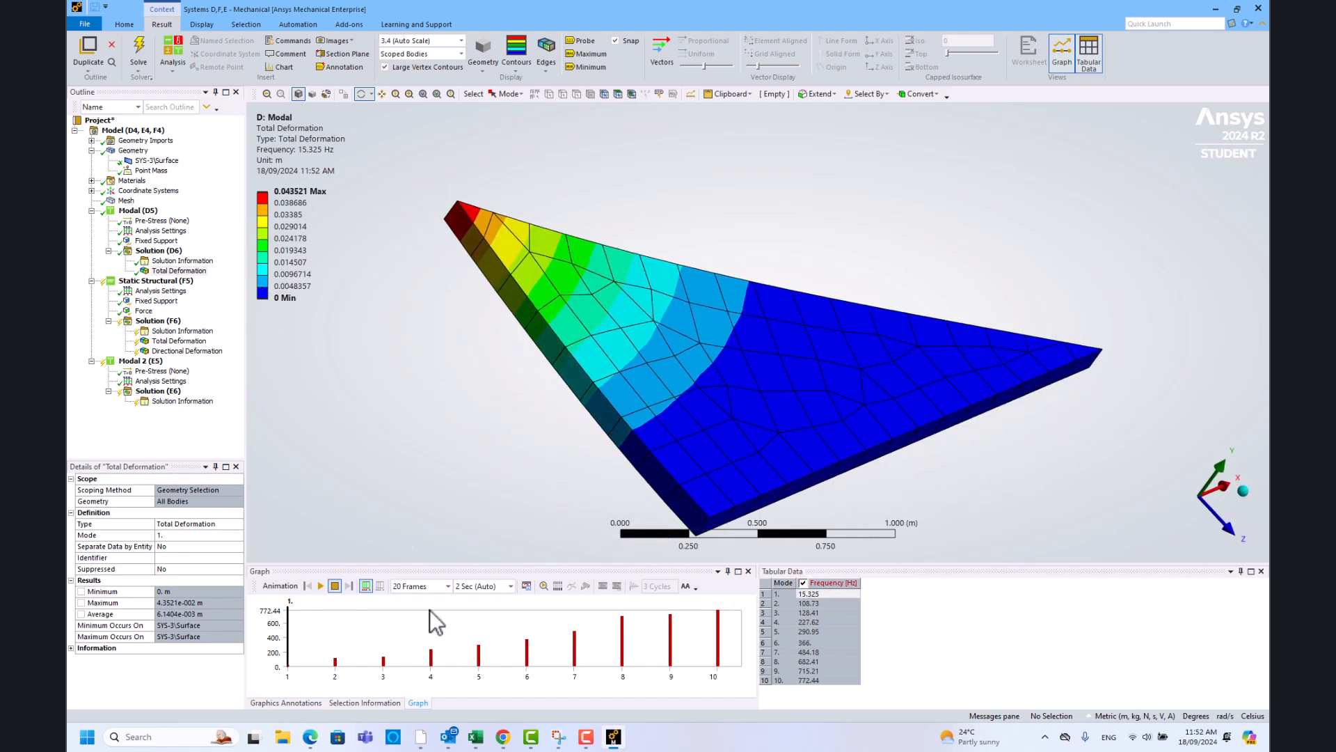
- Retrieve and display the mode 2 (108.73 Hz) and mode 3 (128.41 Hz) shapes
click(335, 663)
right_click(335, 663)
click(369, 663)
drag(768, 412, 736, 398)
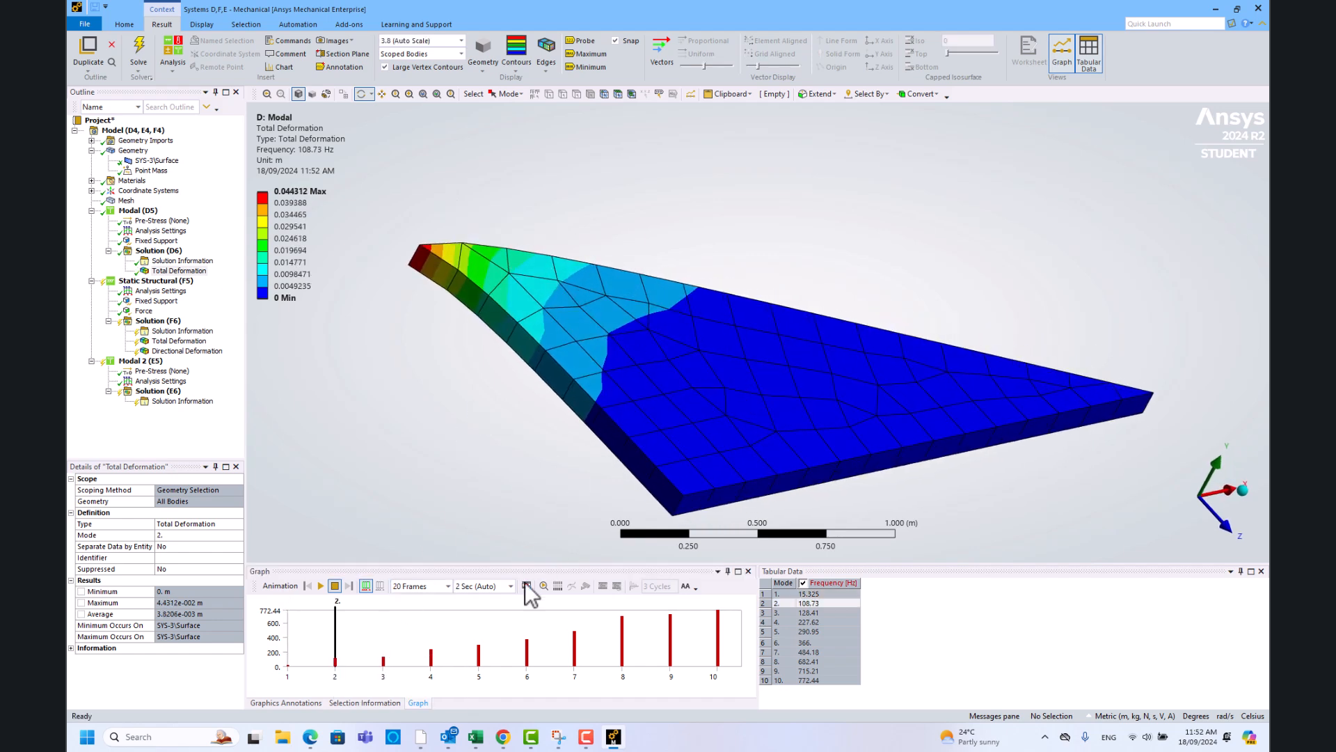
click(383, 660)
right_click(417, 654)
click(473, 661)
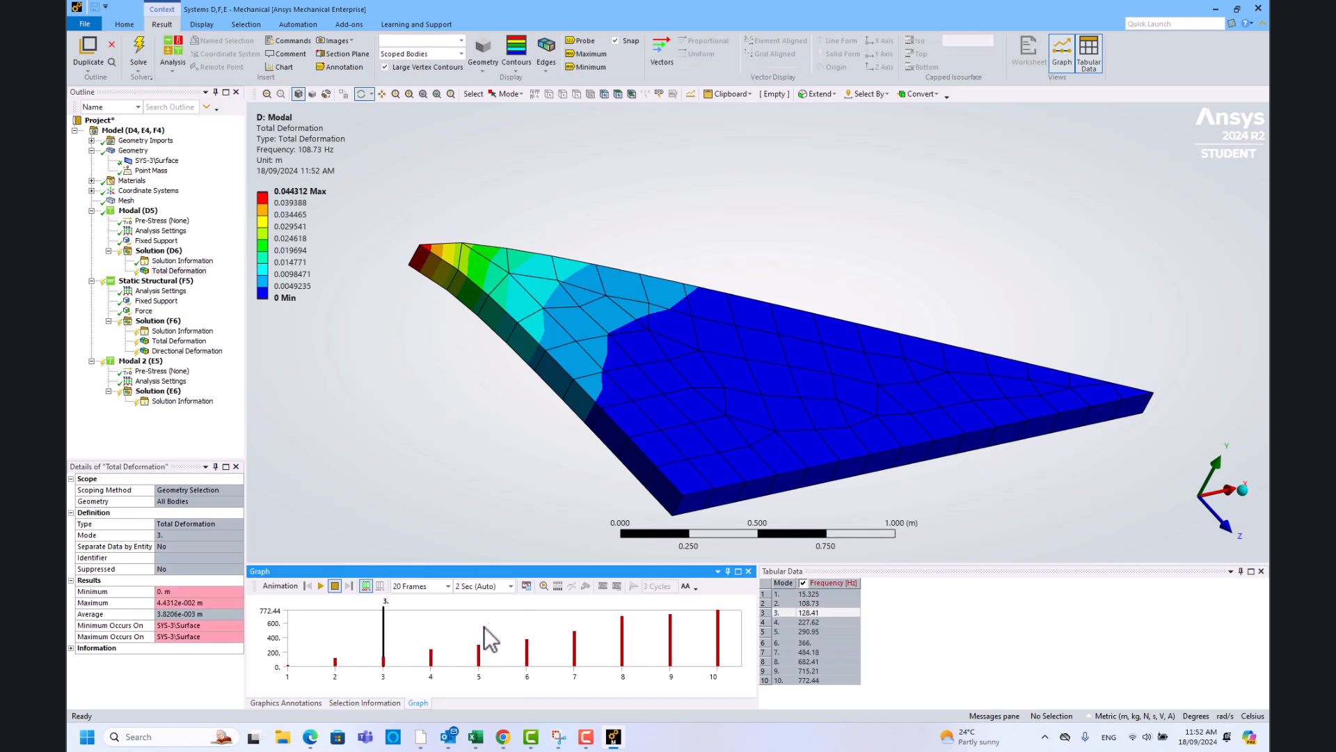